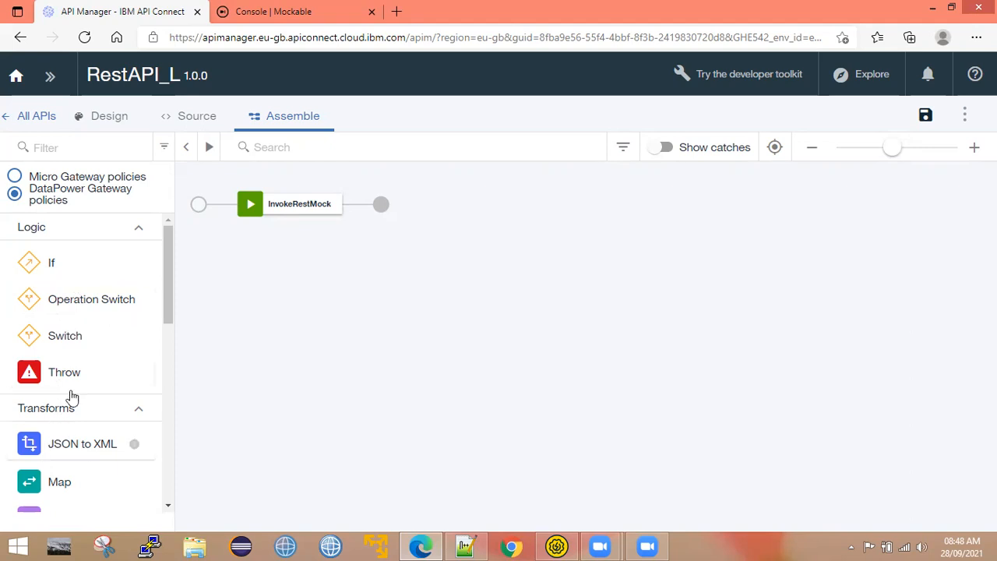
Review the Logic and Transforms policies in the assembly palette and collapse the Logic group.
scroll(55, 319, down, 1)
scroll(54, 319, down, 3)
scroll(57, 373, up, 3)
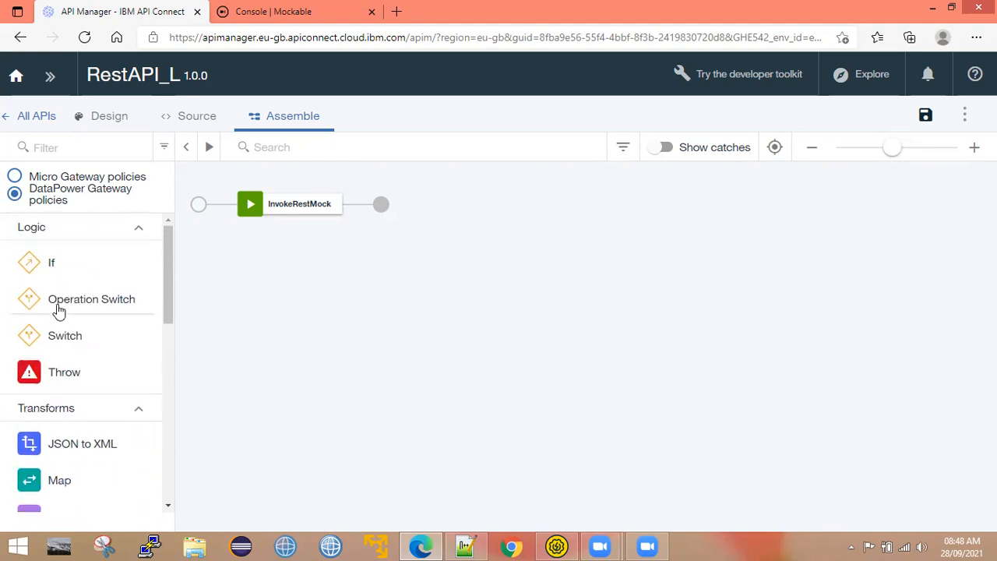
click(144, 232)
mouse_move(274, 222)
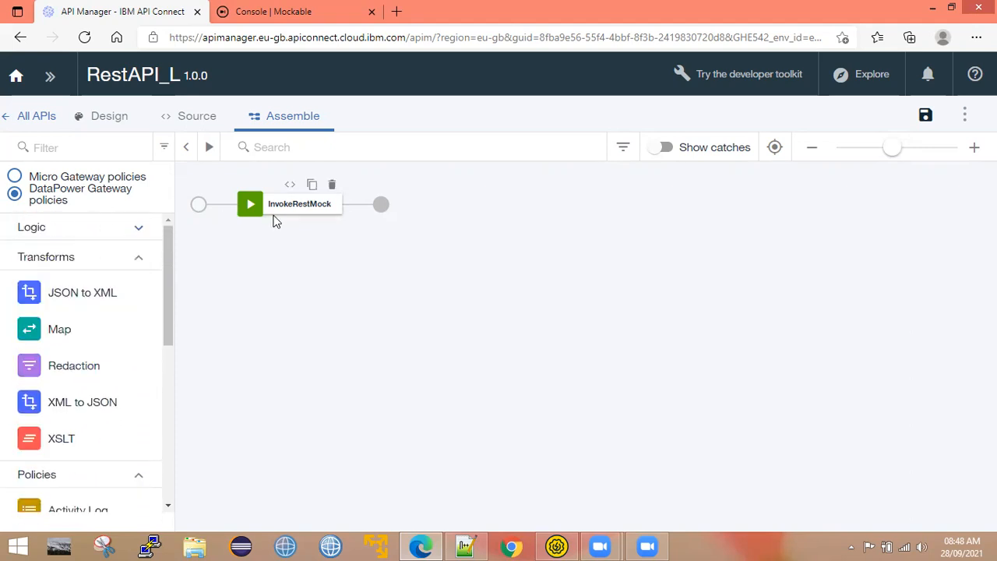
Look at the Policy Assembly section of the API design, then return to the assembly editor.
click(112, 118)
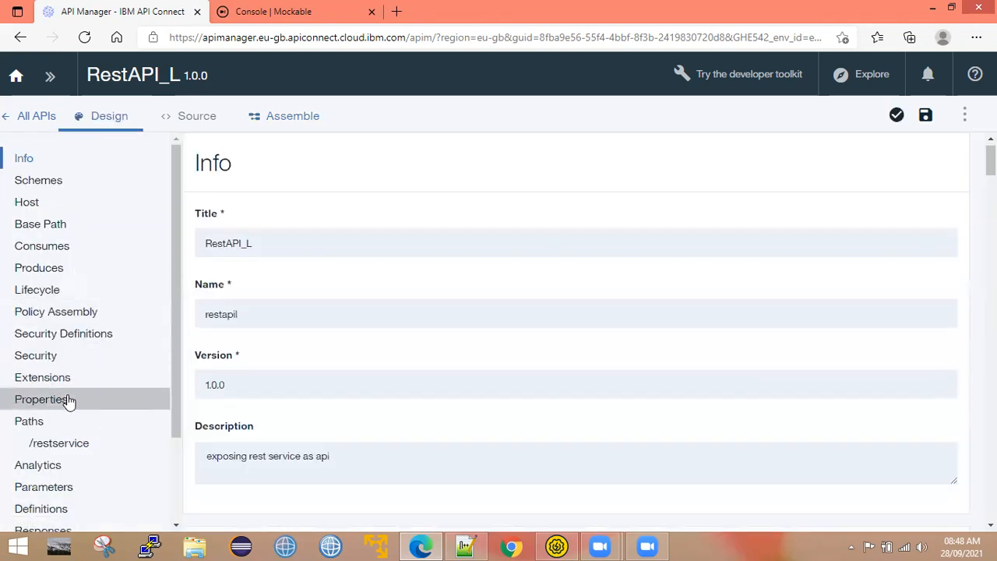
click(82, 314)
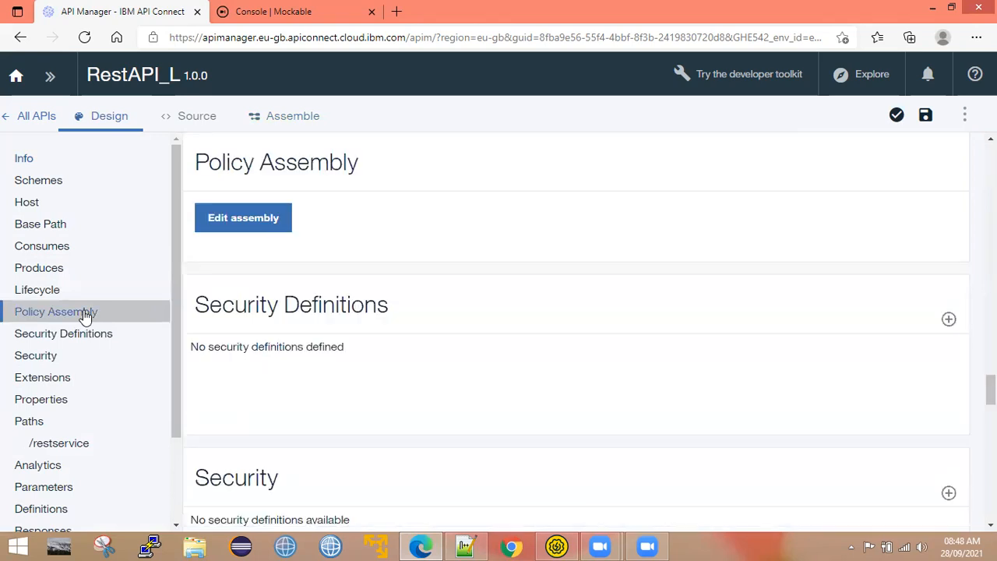
click(294, 119)
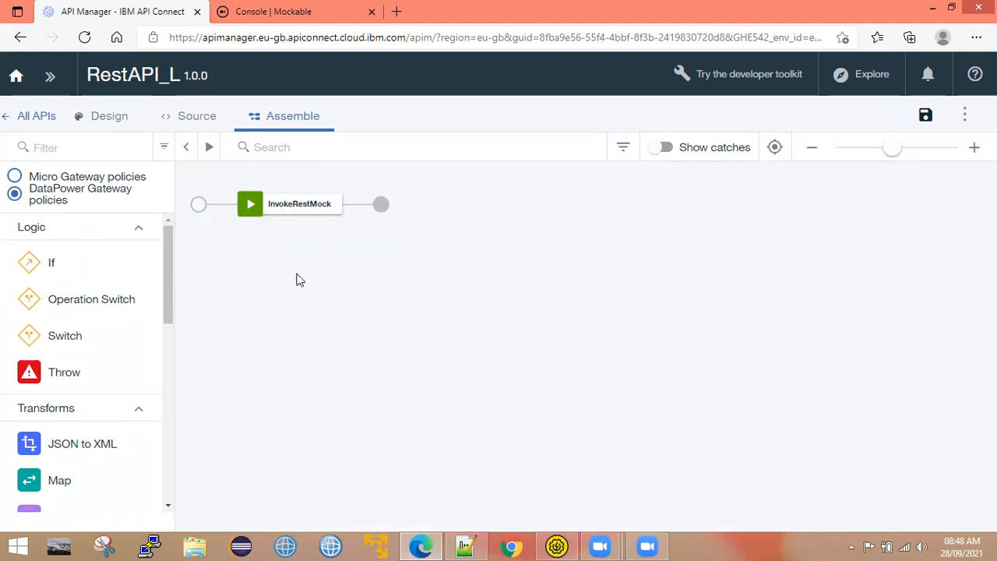
Save the RestAPI_L API and return to its policy assembly.
click(926, 115)
click(110, 117)
click(296, 120)
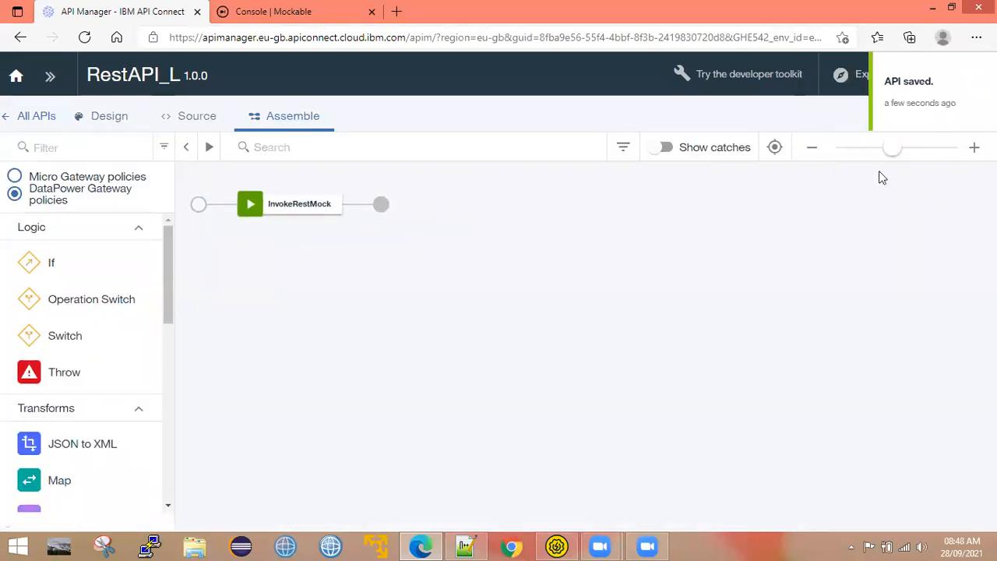
Open the API source and collapse the info, schemes, consumes, produces, x-ibm-configuration and paths sections.
click(196, 118)
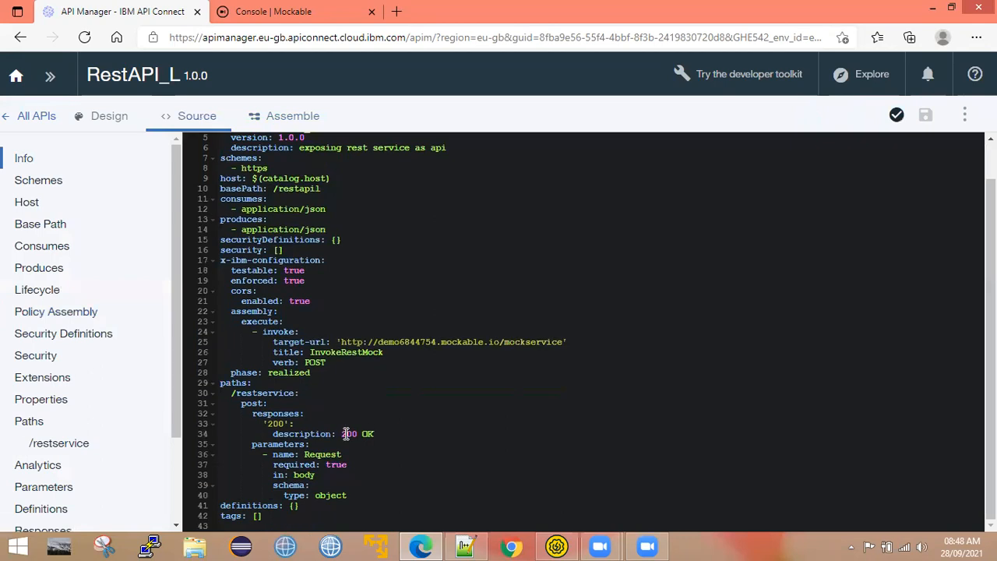
scroll(309, 349, up, 1)
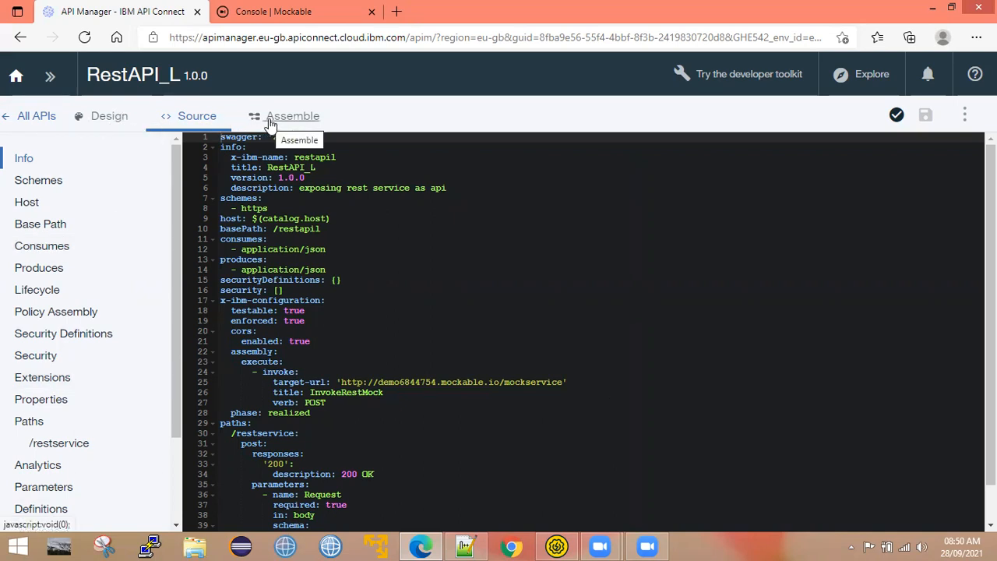
click(212, 146)
click(213, 158)
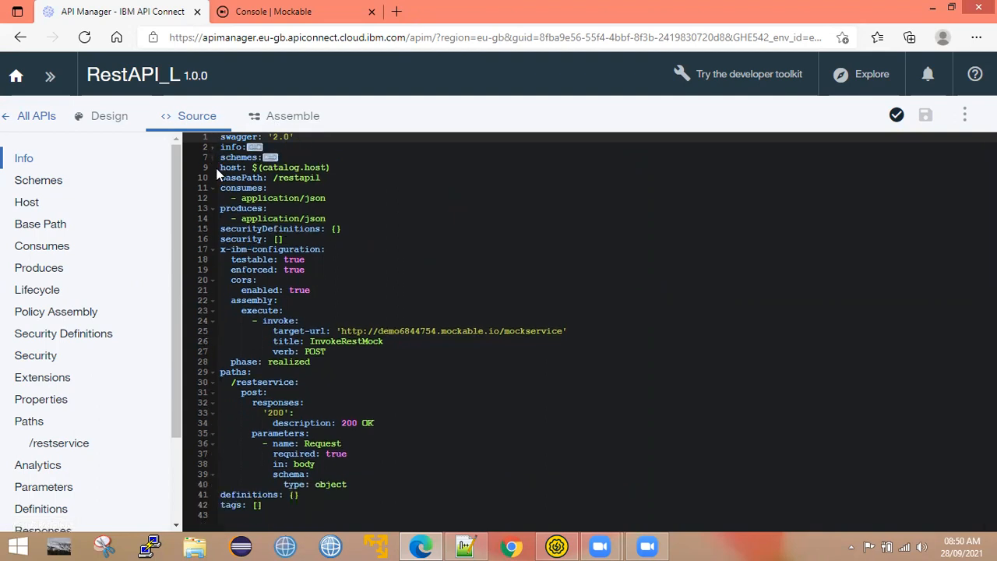
click(214, 189)
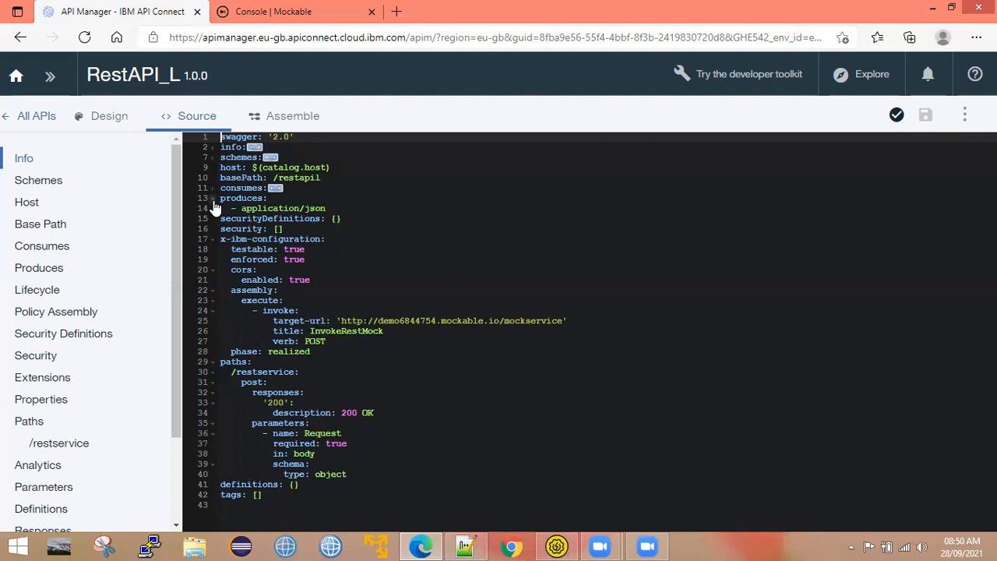
click(214, 199)
click(213, 229)
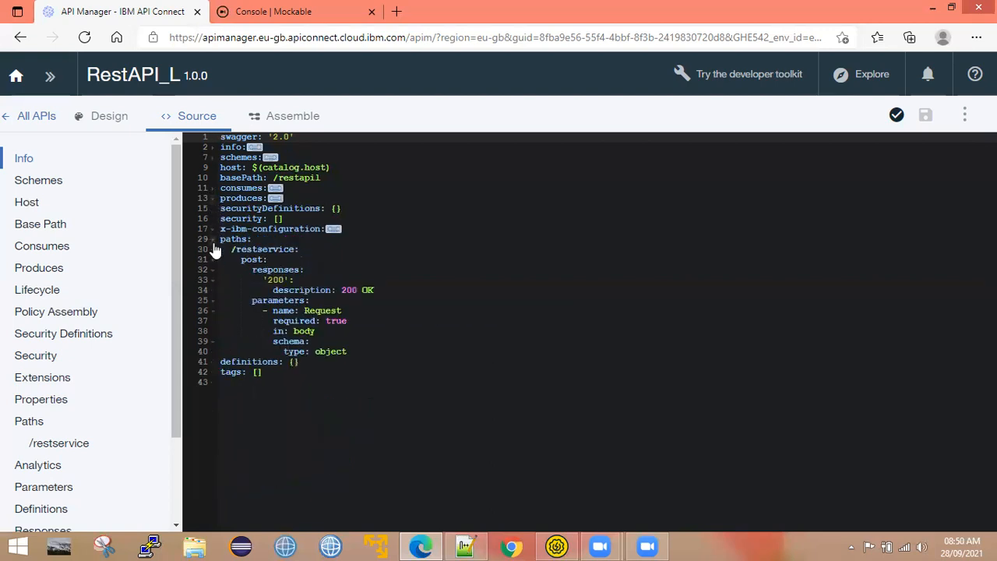
click(212, 240)
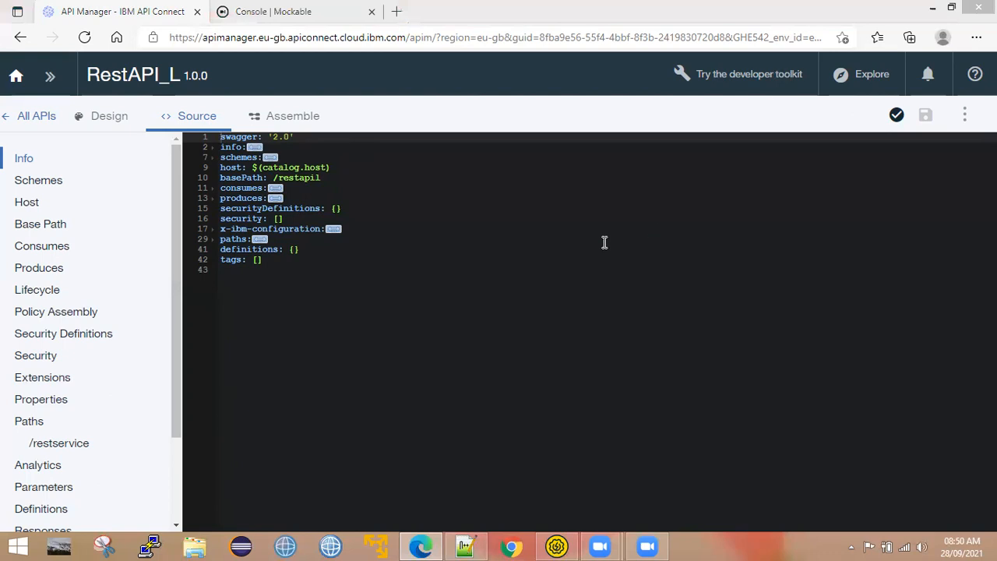
click(274, 240)
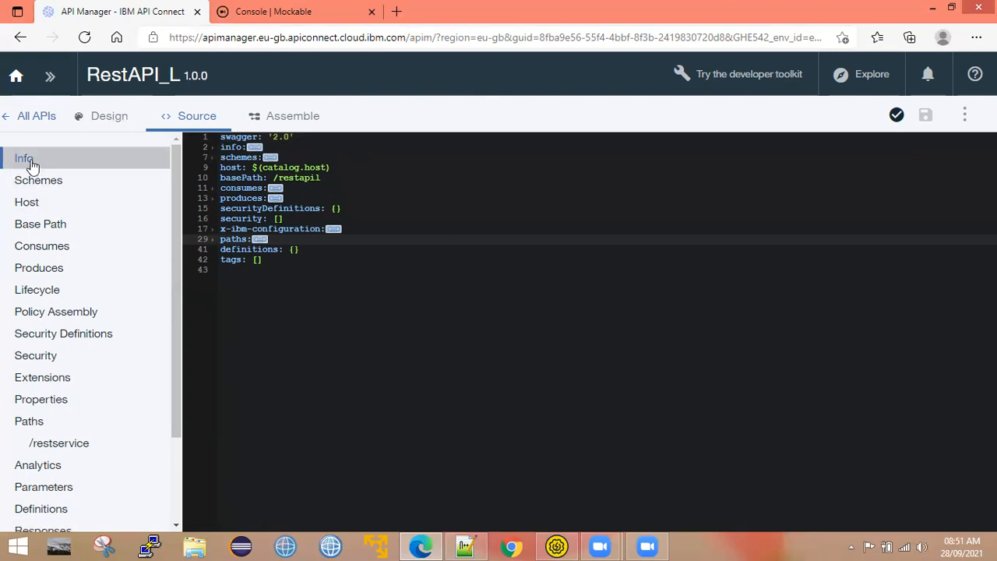
Expand the info section of the API source and highlight the x-ibm-name key.
click(205, 146)
click(234, 148)
double_click(271, 157)
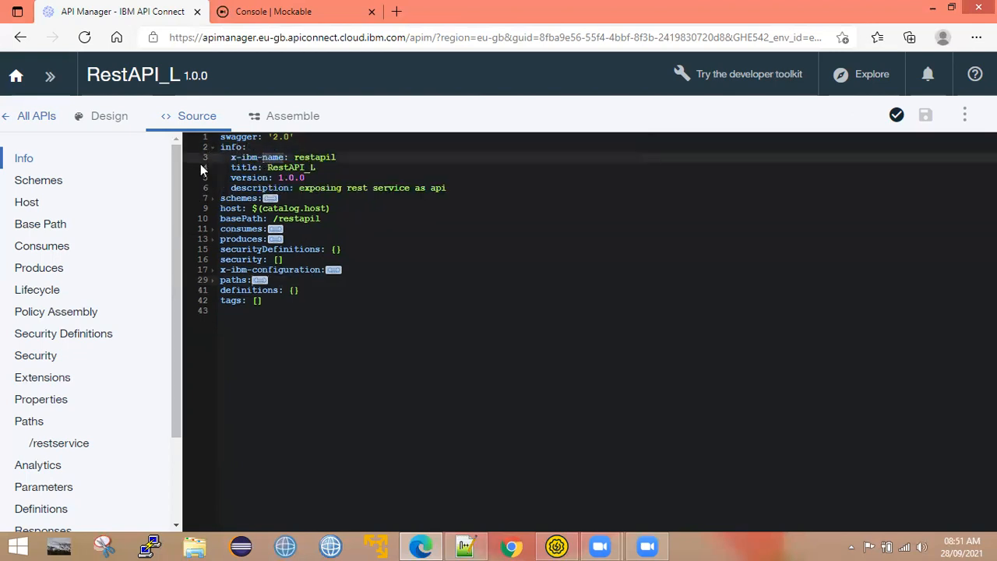
drag(227, 158, 285, 158)
Compare the Name field in the API's design information with x-ibm-name and return to the source.
click(117, 118)
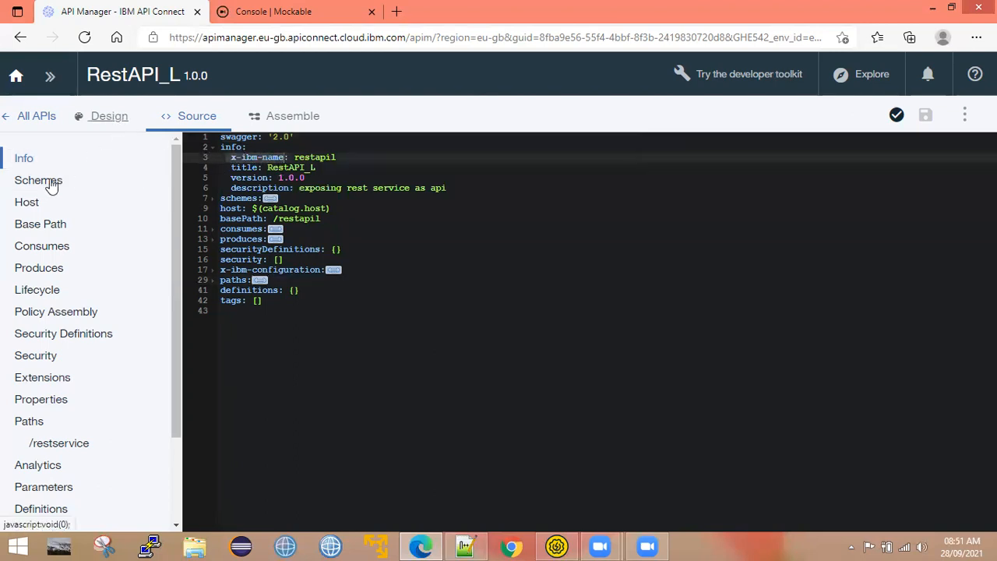
click(252, 314)
drag(250, 314, 193, 313)
drag(272, 322, 195, 314)
click(197, 122)
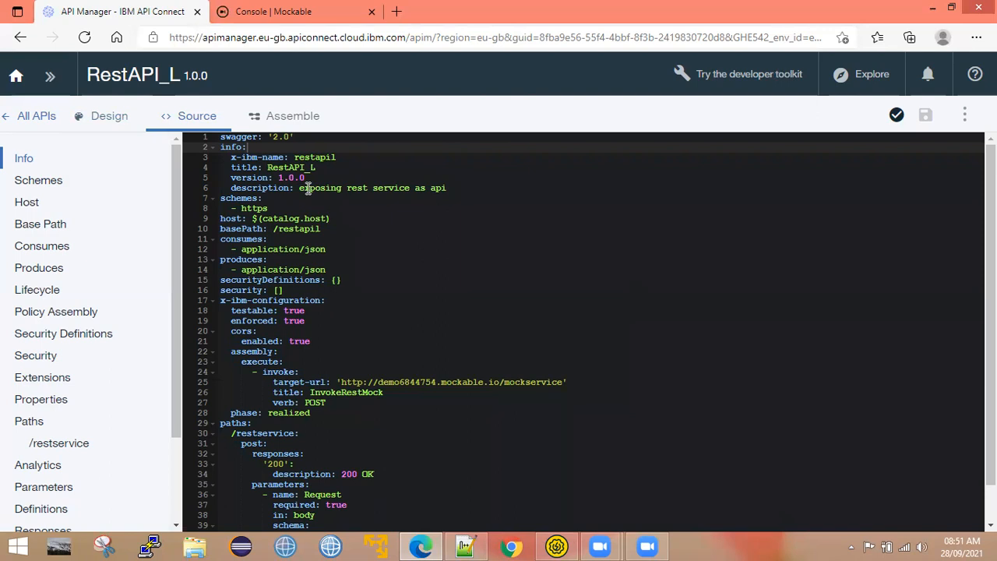
Examine the description, schemes, host, basePath, consumes and produces entries in the API source.
drag(296, 189, 446, 190)
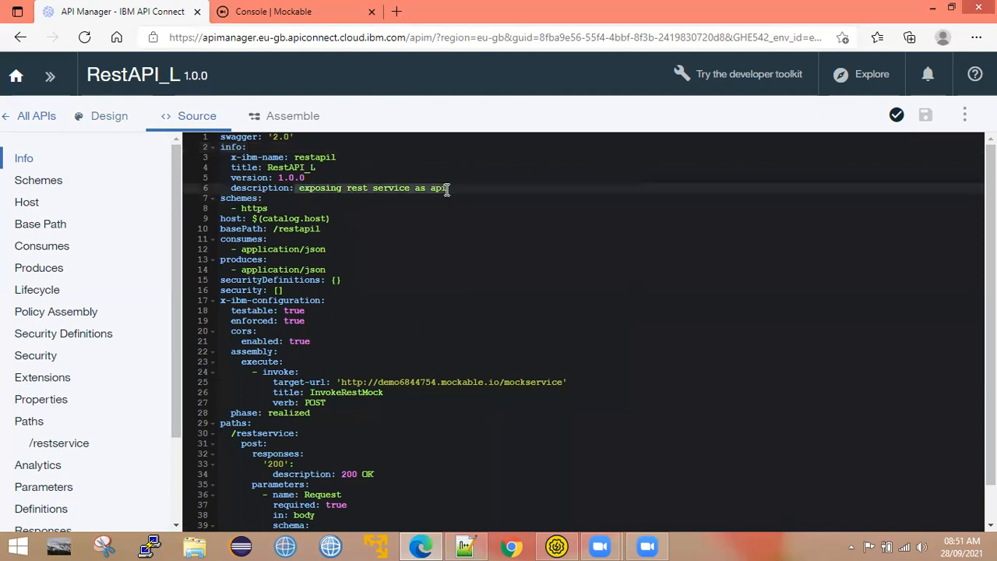
click(240, 197)
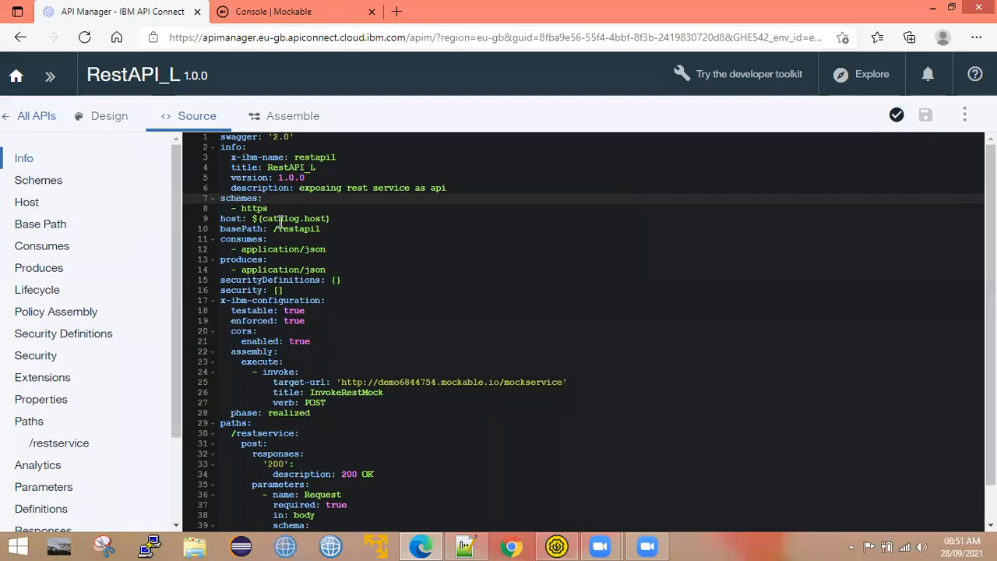
double_click(252, 209)
click(222, 218)
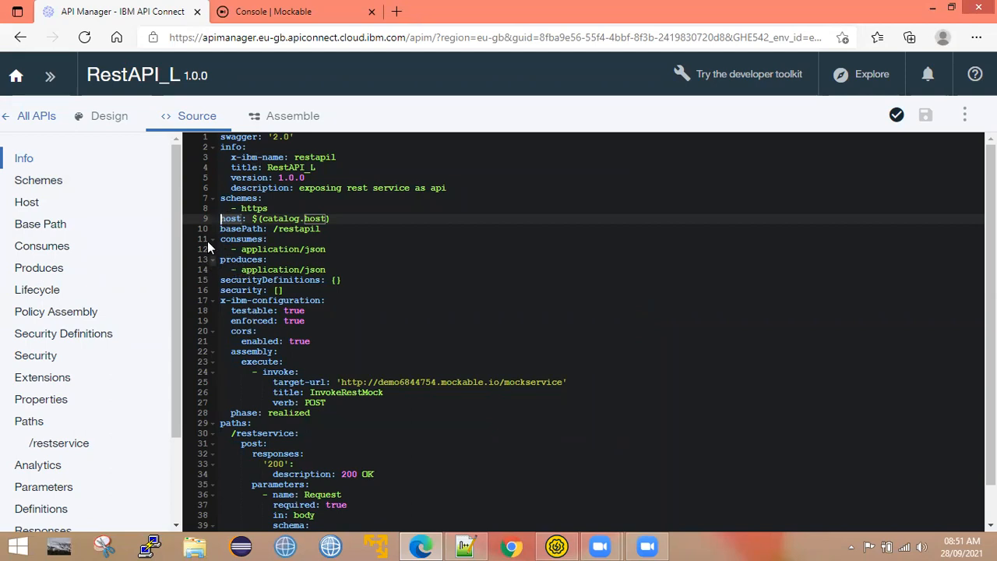
click(226, 229)
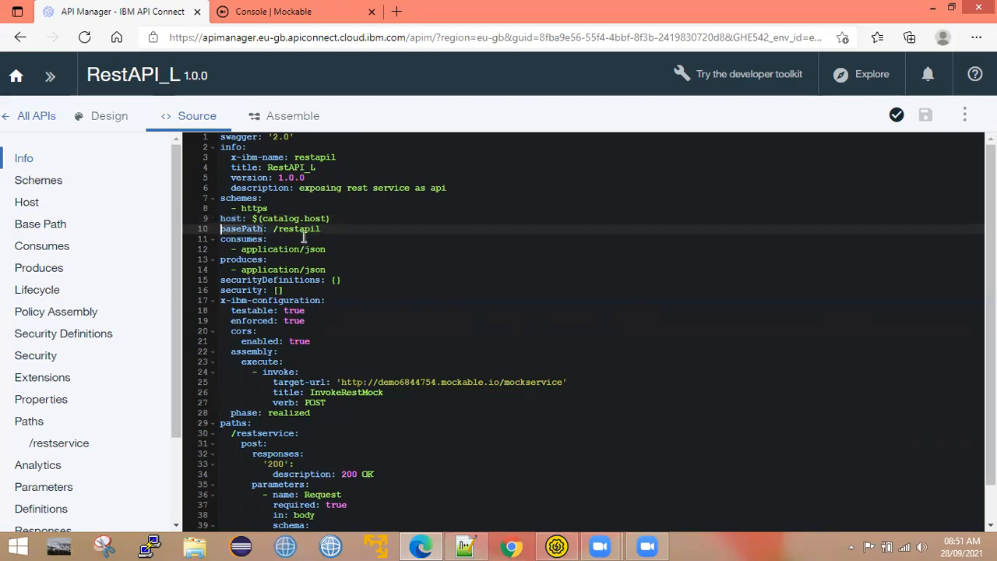
click(251, 247)
click(225, 270)
Examine the securityDefinitions and security entries in the API source and highlight both lines.
scroll(319, 271, down, 2)
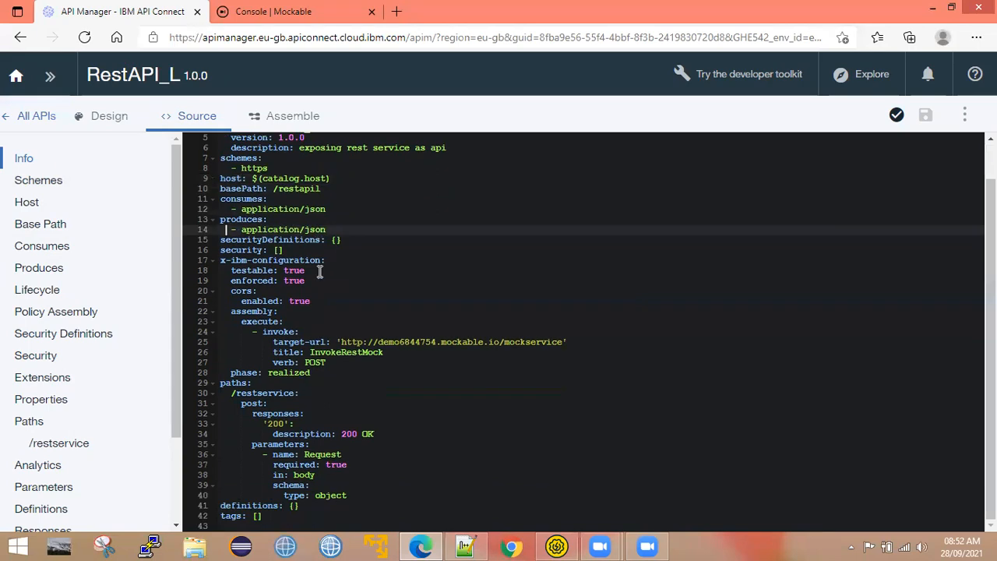
double_click(288, 241)
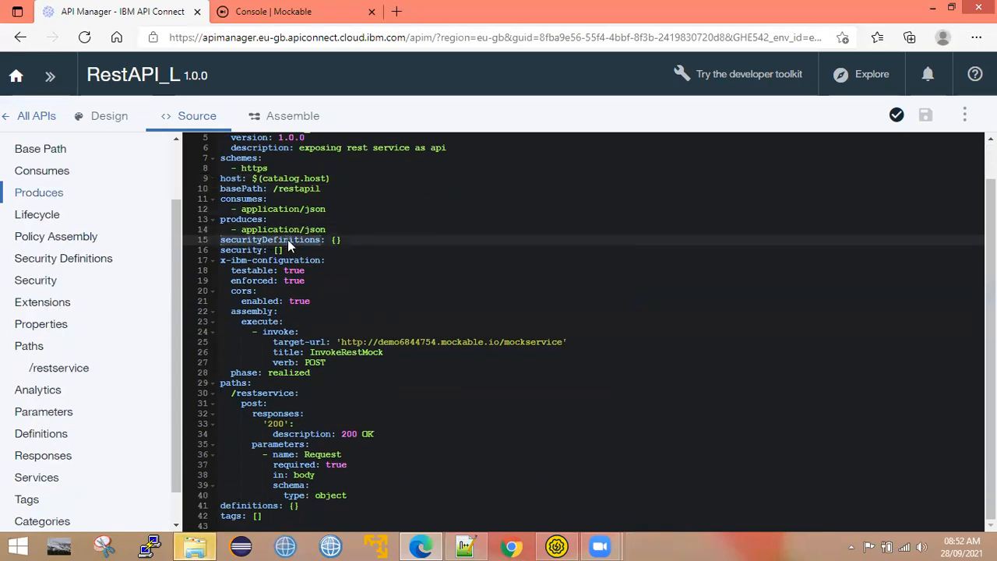
click(342, 242)
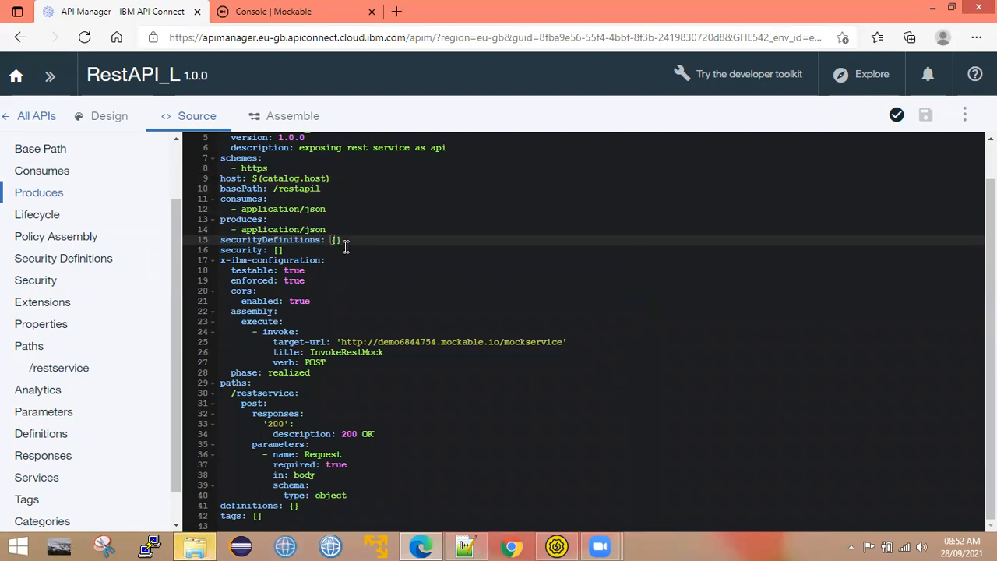
click(273, 240)
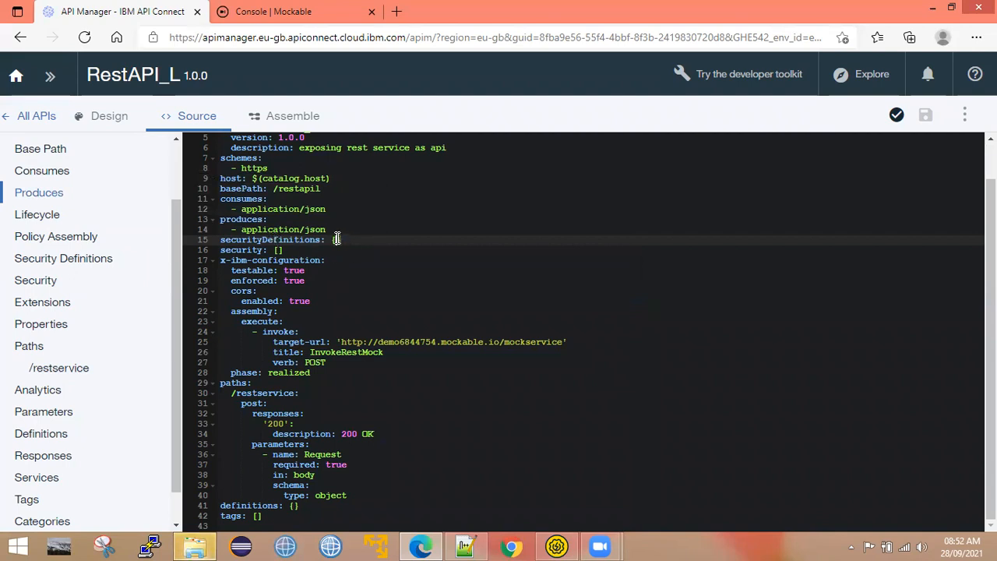
click(253, 250)
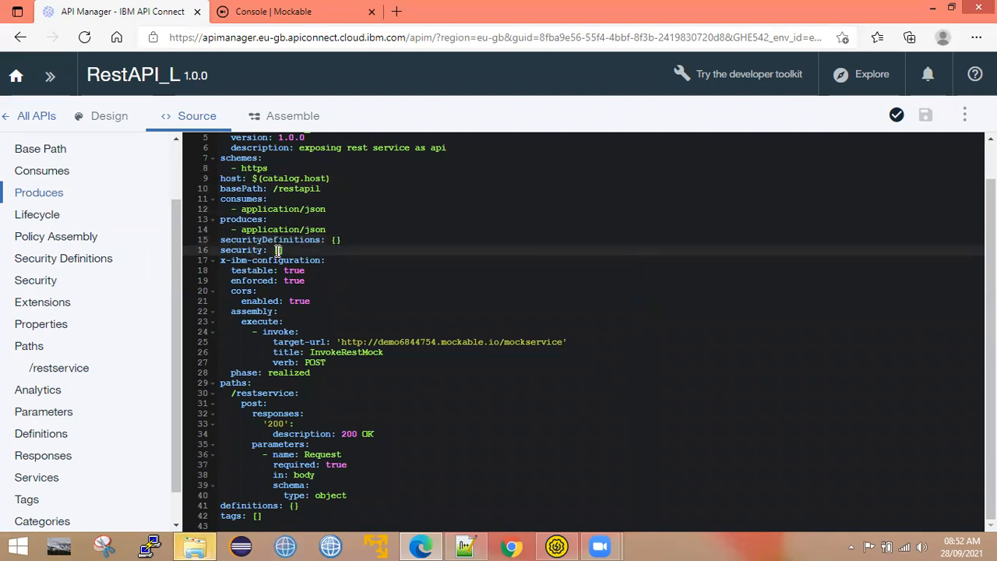
click(301, 252)
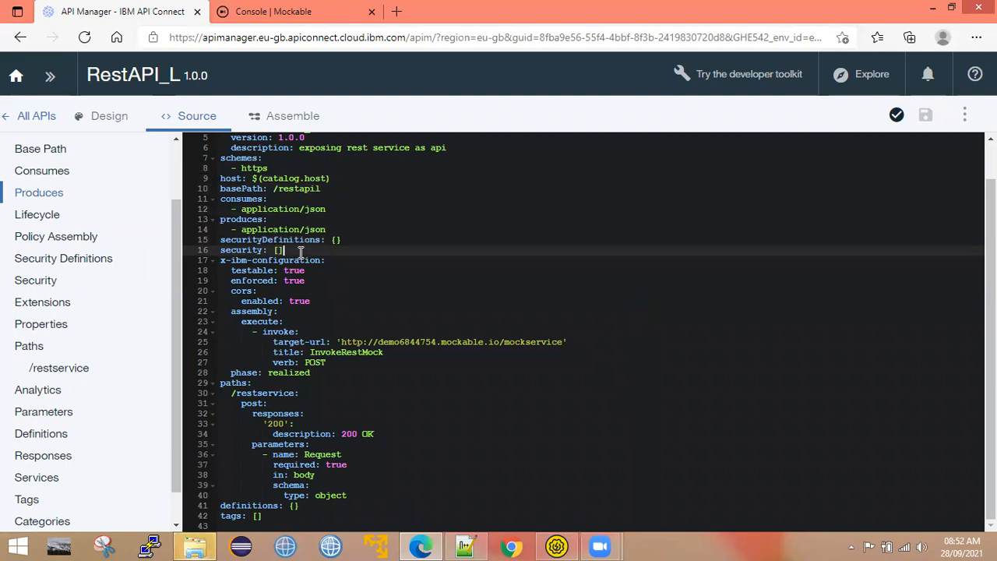
click(219, 239)
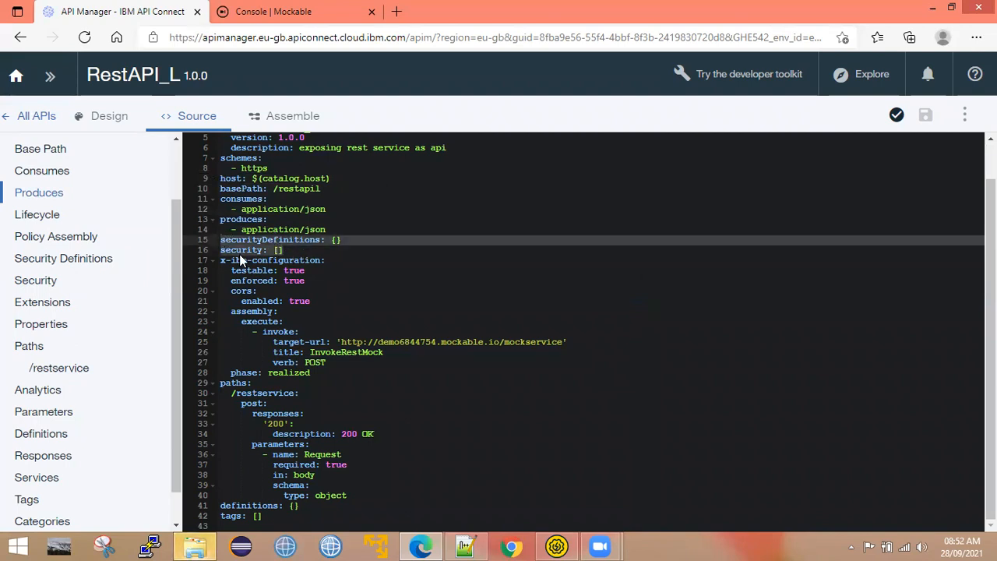
key(shift+Down)
key(shift+Down)
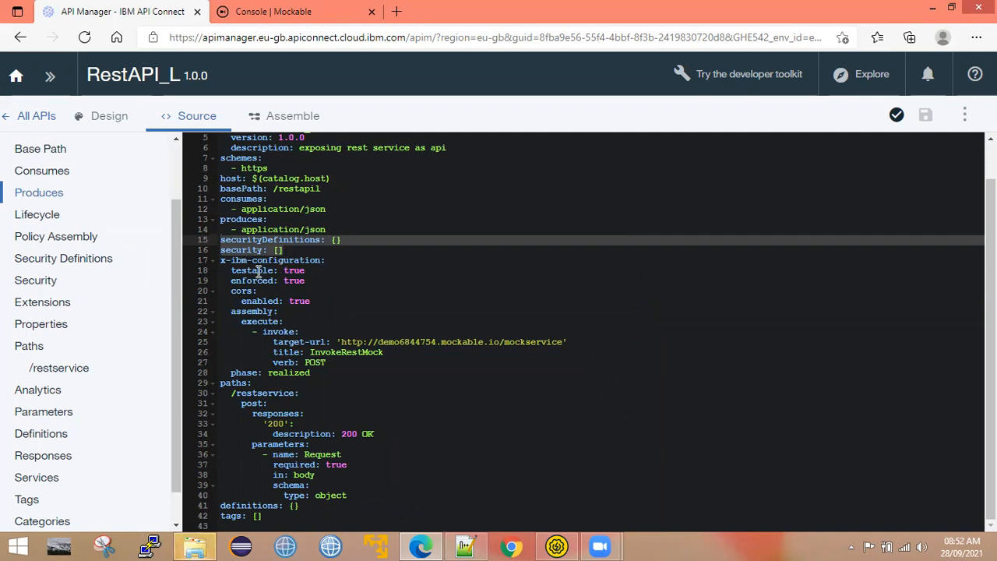
Examine the x-ibm-configuration section, including its testable, enforced and cors settings.
double_click(292, 260)
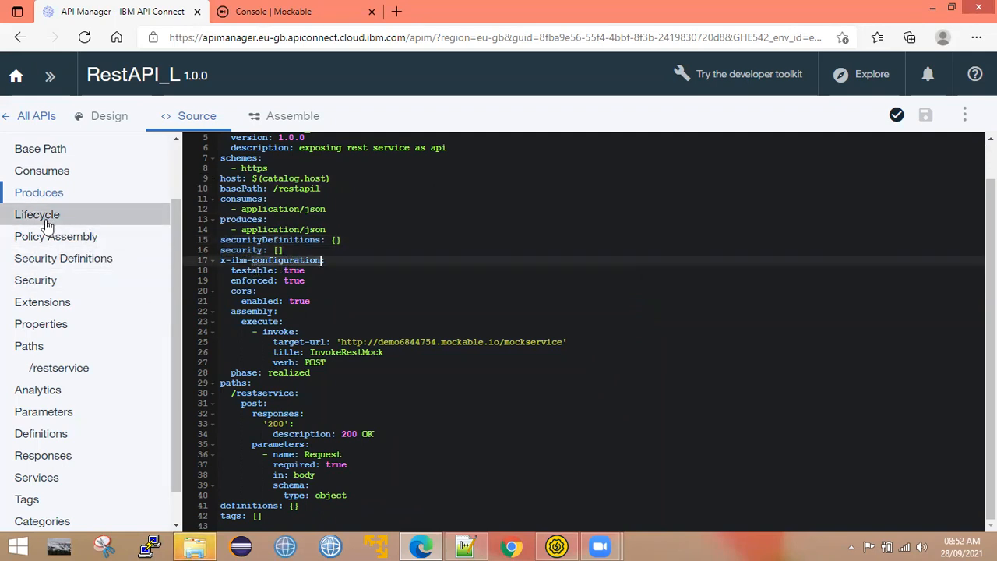
click(243, 273)
click(247, 282)
click(222, 291)
click(300, 301)
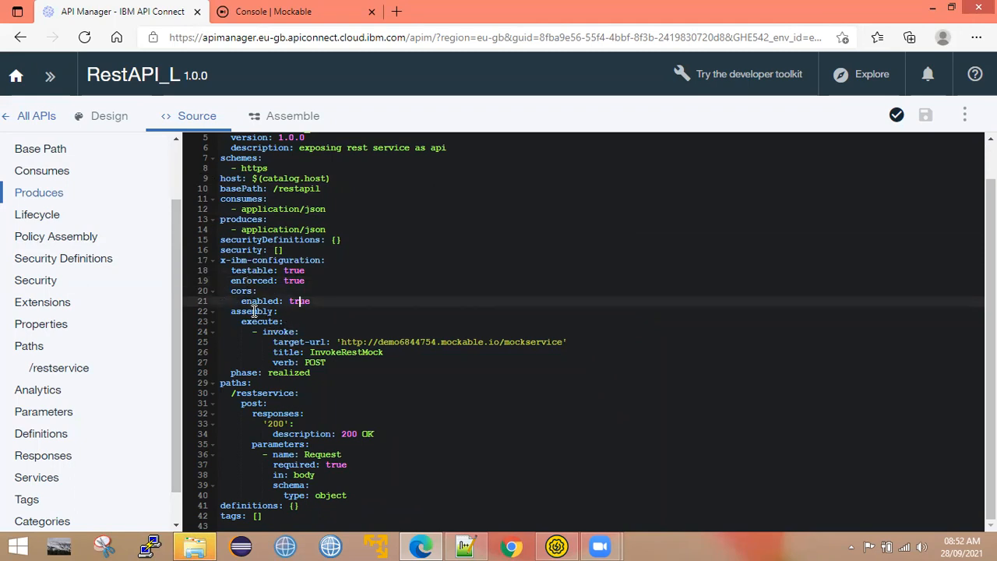
Collapse the x-ibm-configuration section and examine the /restservice path with its post operation and responses.
click(212, 261)
click(236, 312)
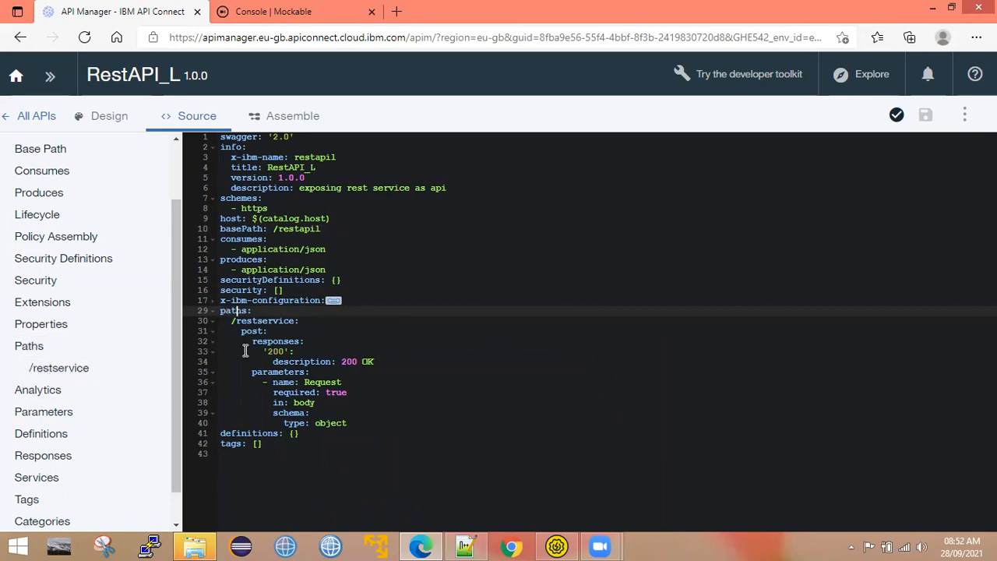
double_click(273, 321)
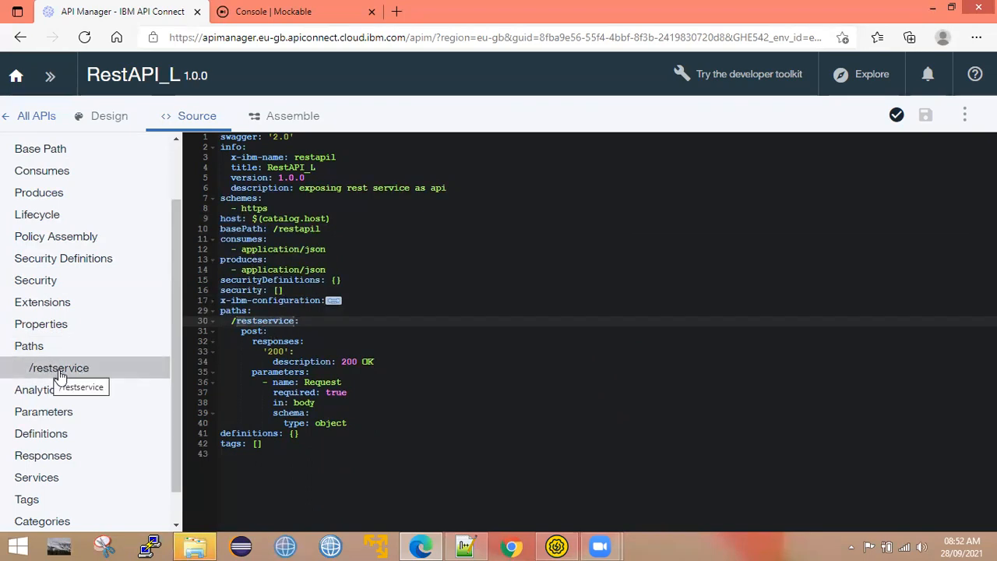
click(251, 334)
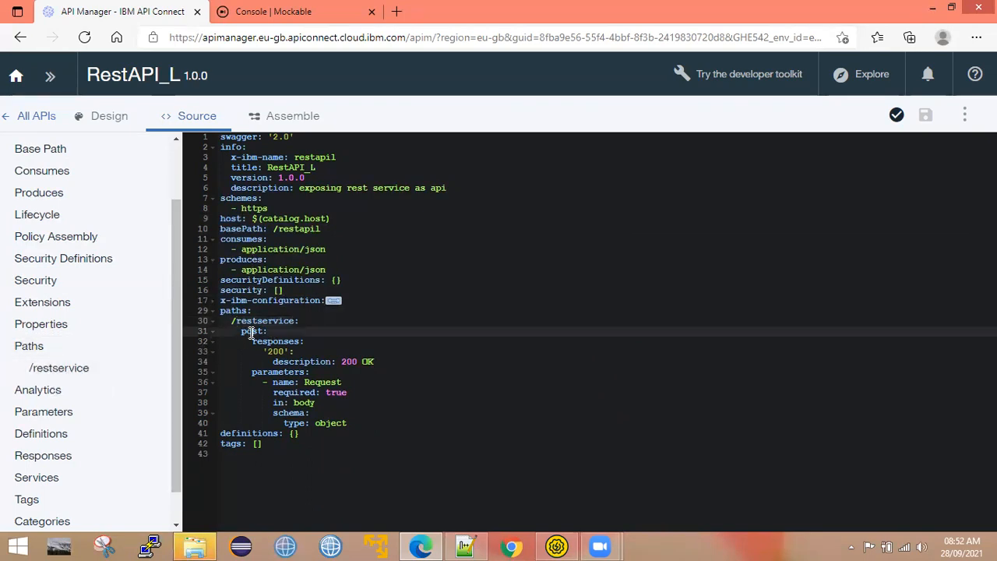
click(288, 343)
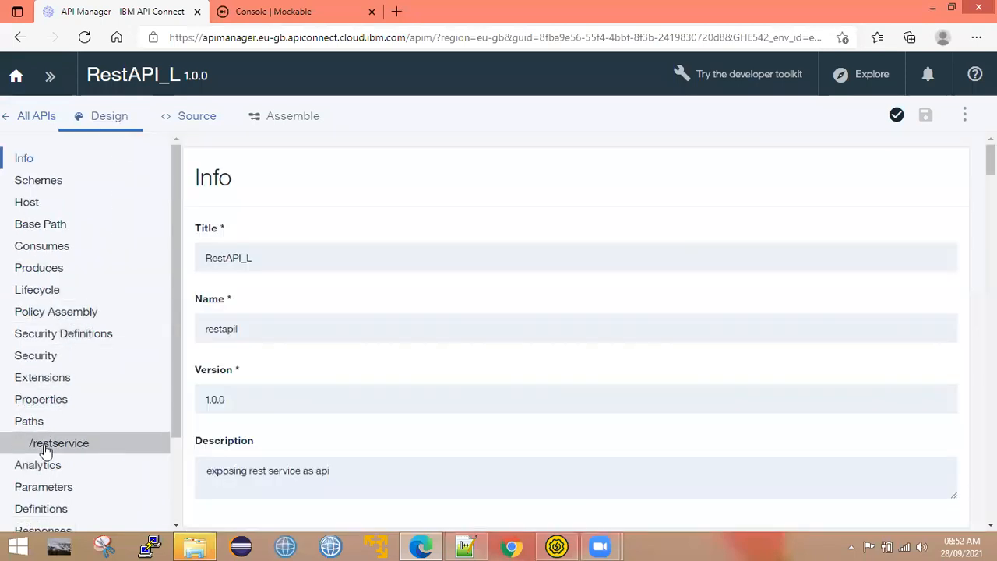
Expand the /restservice path in the API design to view its parameters and operations.
click(46, 444)
click(278, 160)
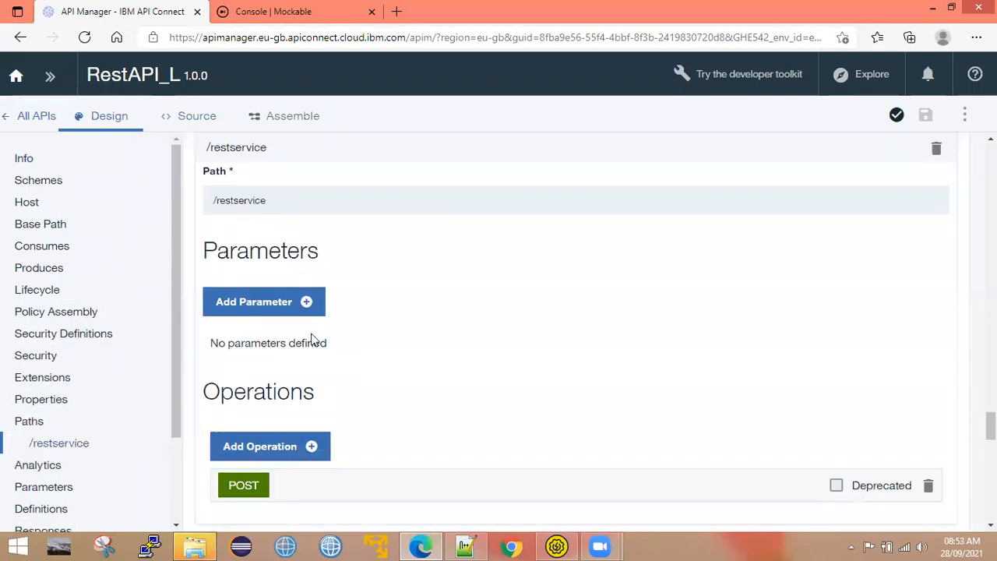
Expand the POST operation of the /restservice path in the design and examine its Parameters and Responses sections.
scroll(312, 338, down, 4)
scroll(331, 170, up, 2)
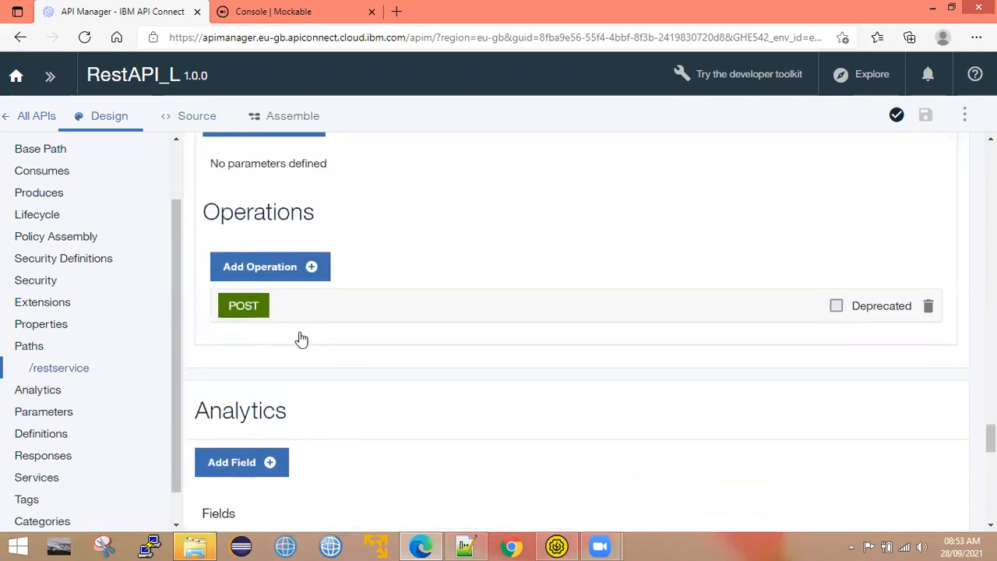
click(299, 337)
scroll(296, 327, down, 4)
scroll(296, 264, down, 2)
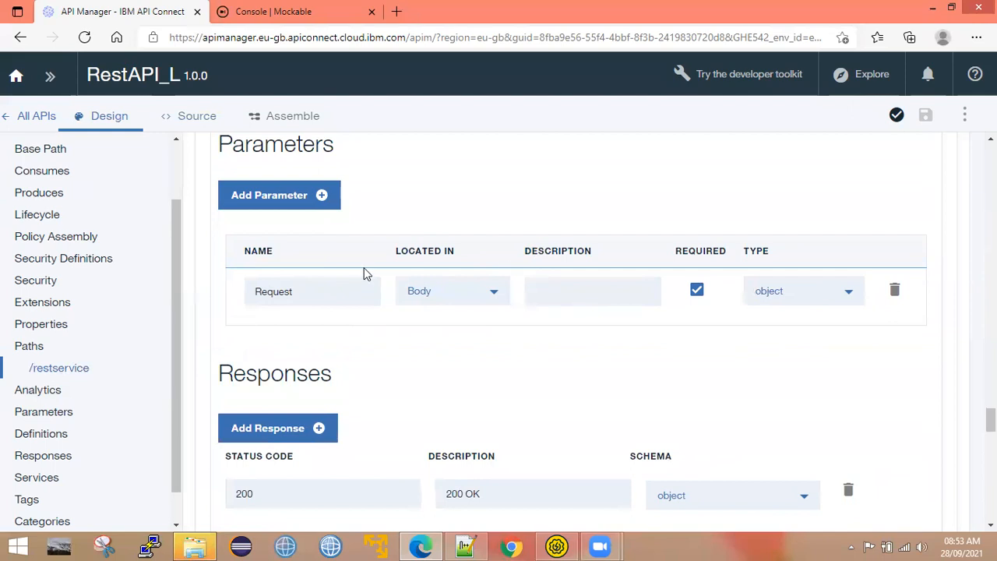
scroll(354, 291, down, 2)
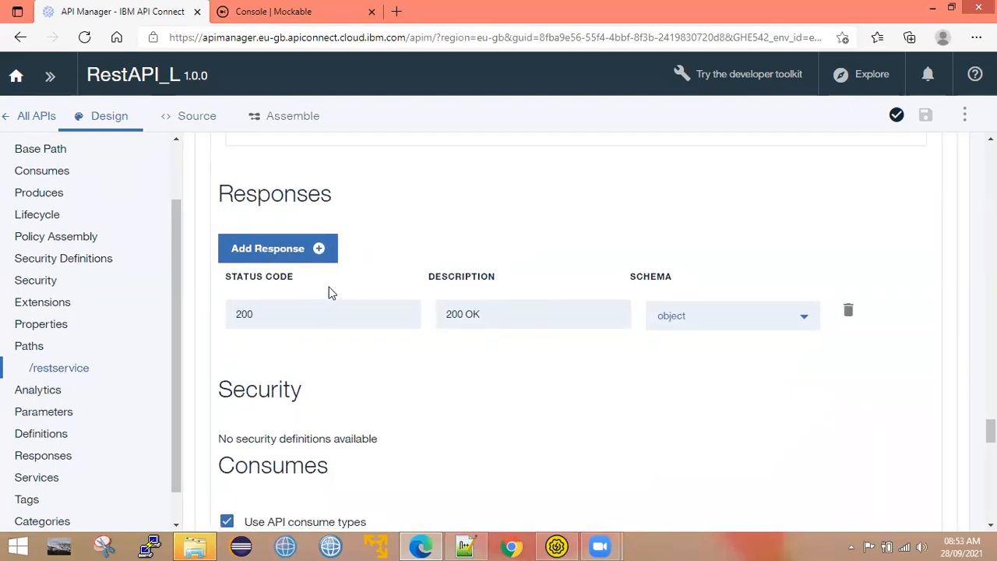
scroll(349, 312, up, 3)
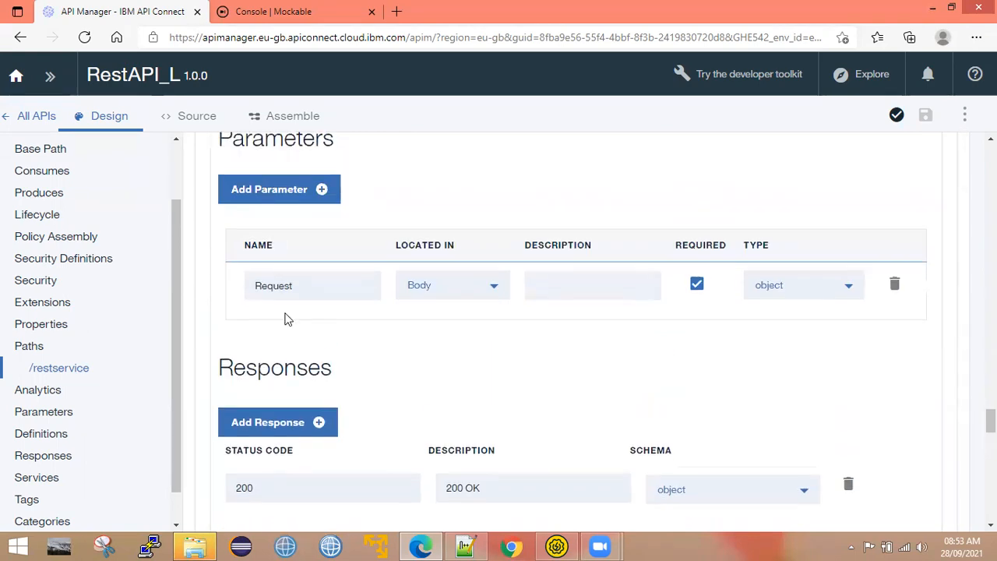
drag(207, 150, 335, 148)
click(370, 264)
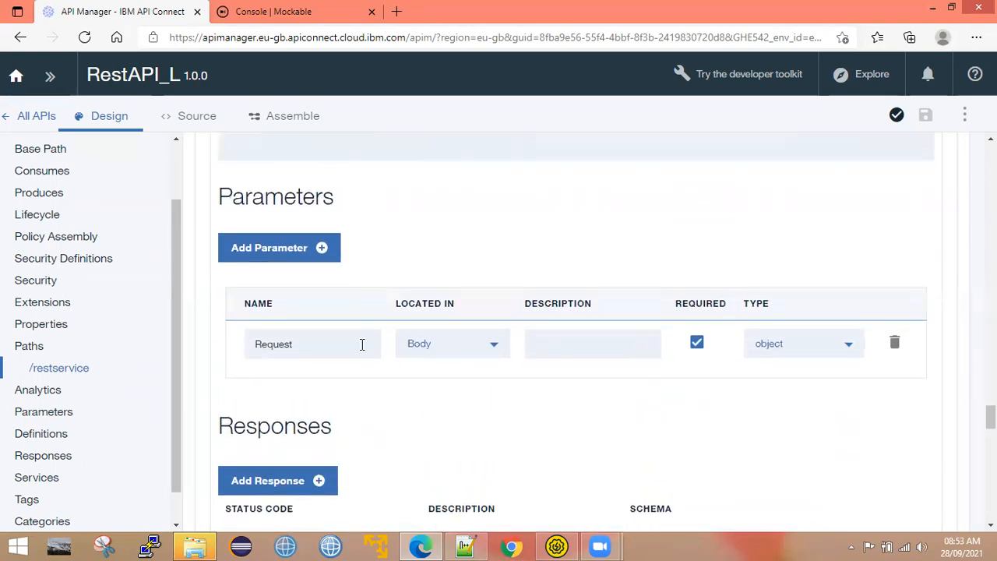
scroll(362, 343, down, 3)
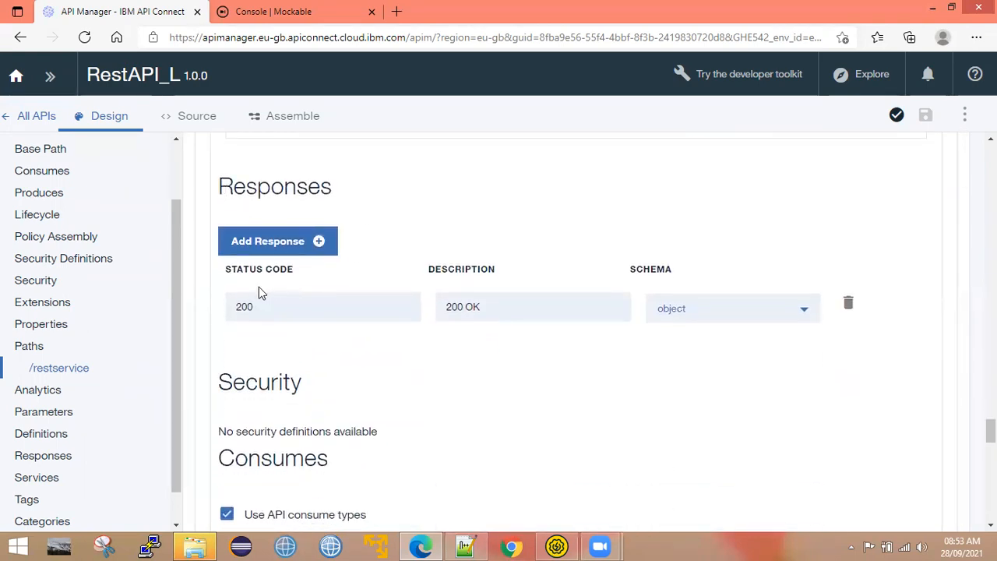
drag(259, 287, 305, 309)
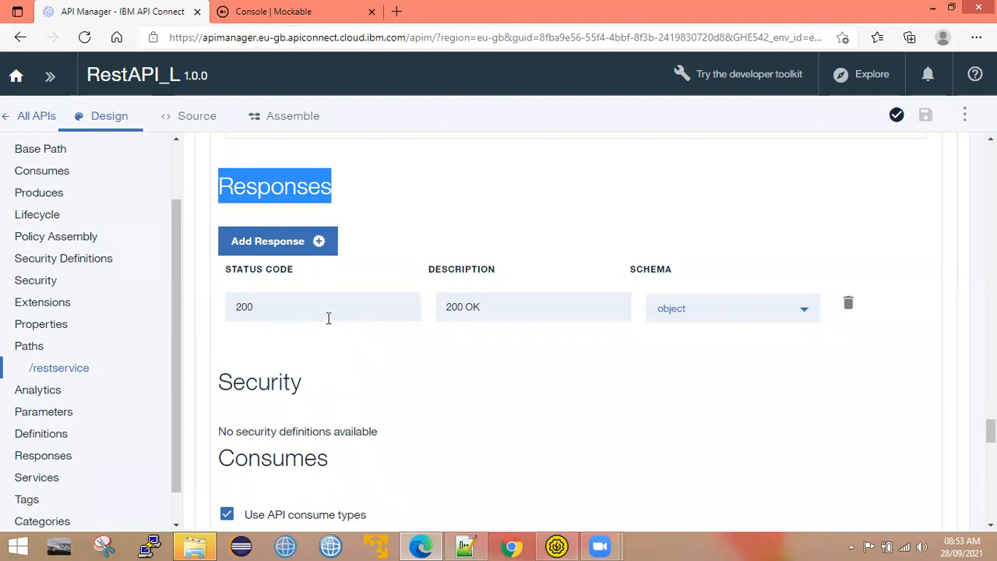
Examine the /restservice post operation in the API source, including its responses entry, status code and description.
click(205, 119)
scroll(292, 380, down, 2)
click(240, 393)
click(244, 405)
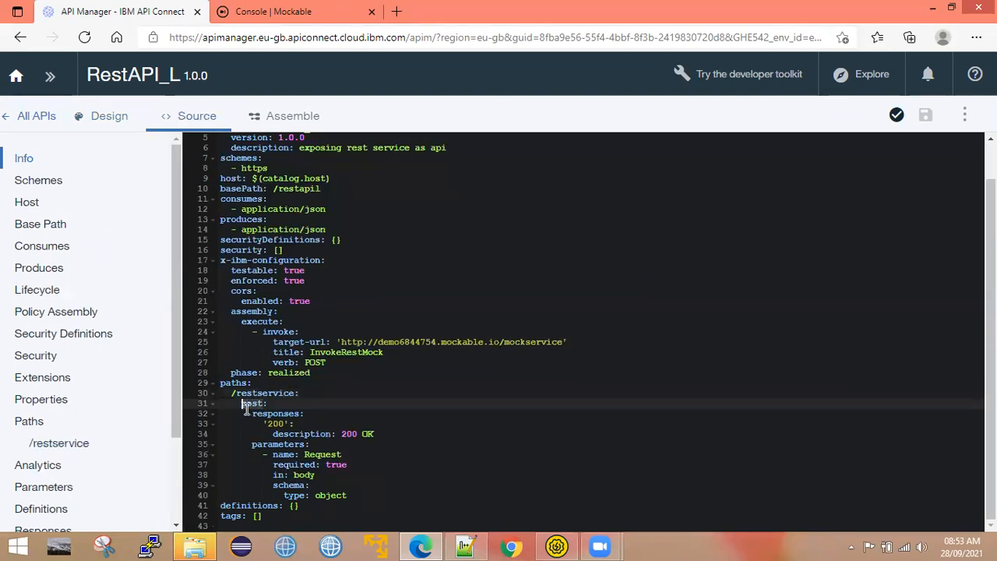
click(257, 415)
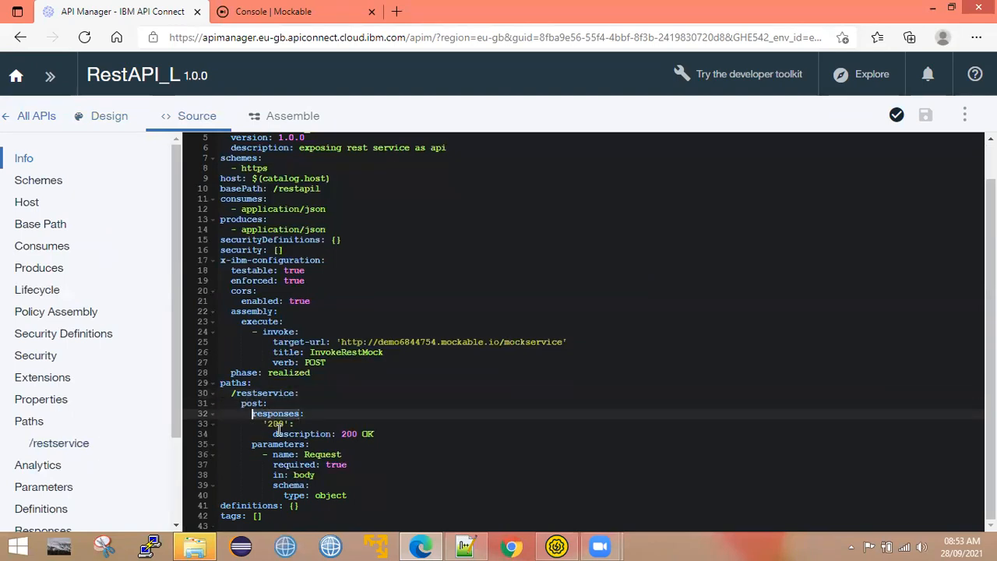
double_click(276, 423)
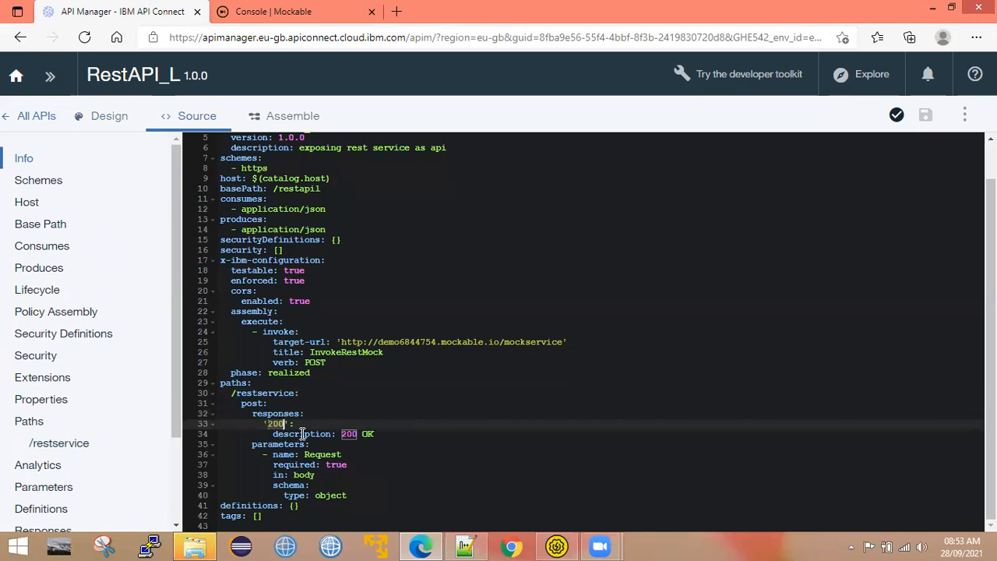
double_click(301, 434)
click(374, 432)
Examine the parameters section of the post operation in the source, including its name, required, in and schema type entries.
click(268, 446)
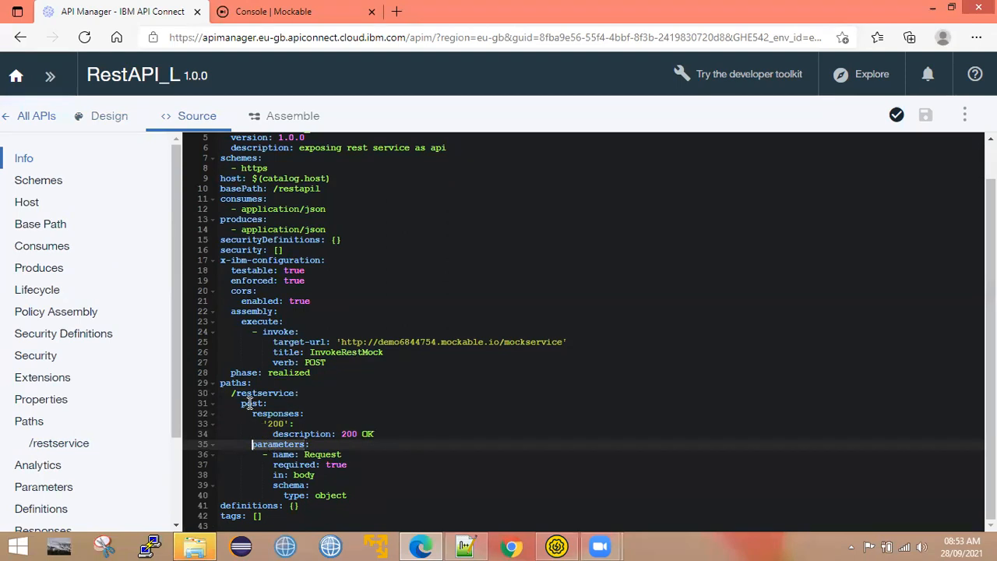
click(278, 454)
click(338, 455)
click(335, 470)
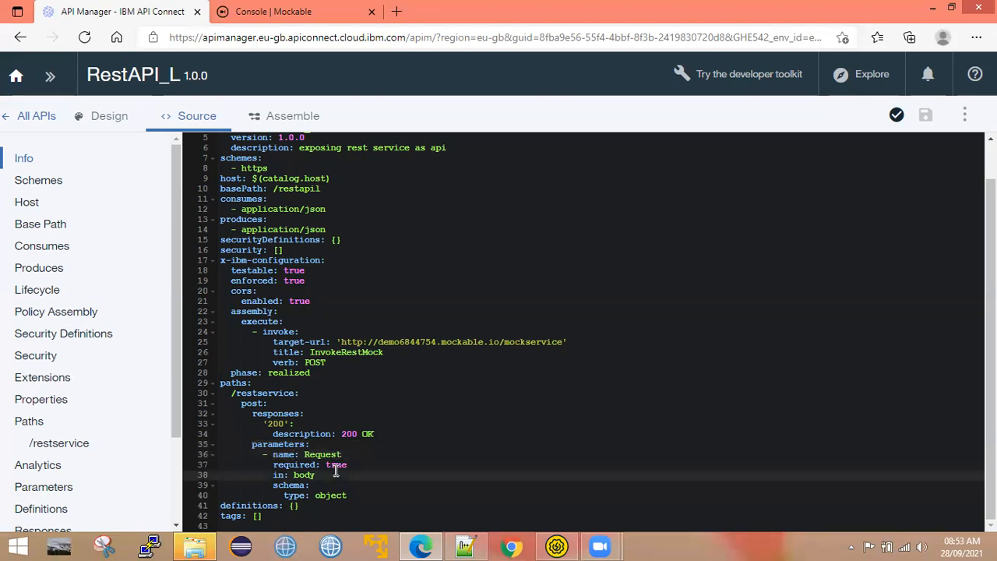
click(274, 484)
click(278, 474)
click(297, 486)
click(297, 499)
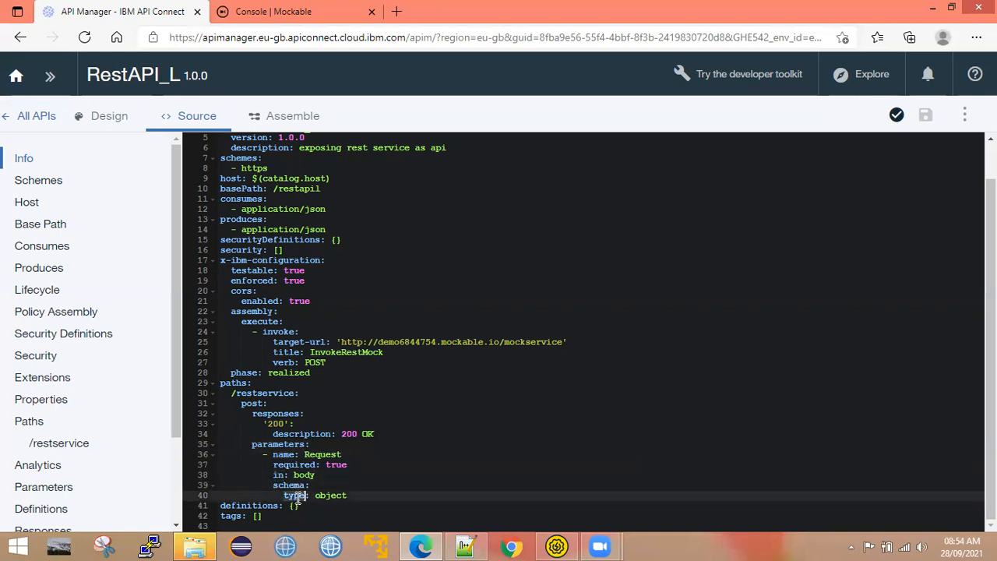
double_click(338, 496)
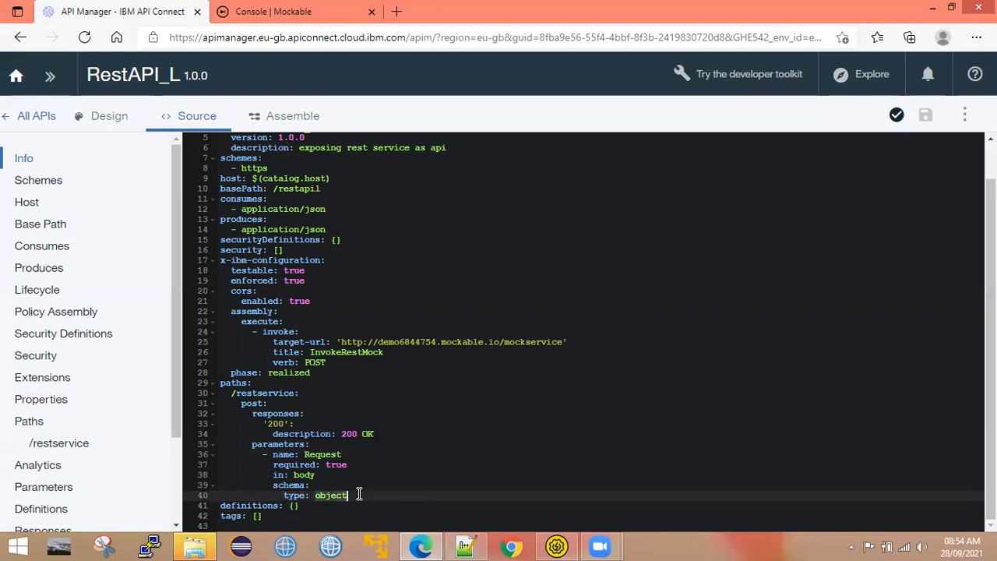
Examine the definitions and tags entries at the end of the API source.
double_click(243, 506)
click(226, 518)
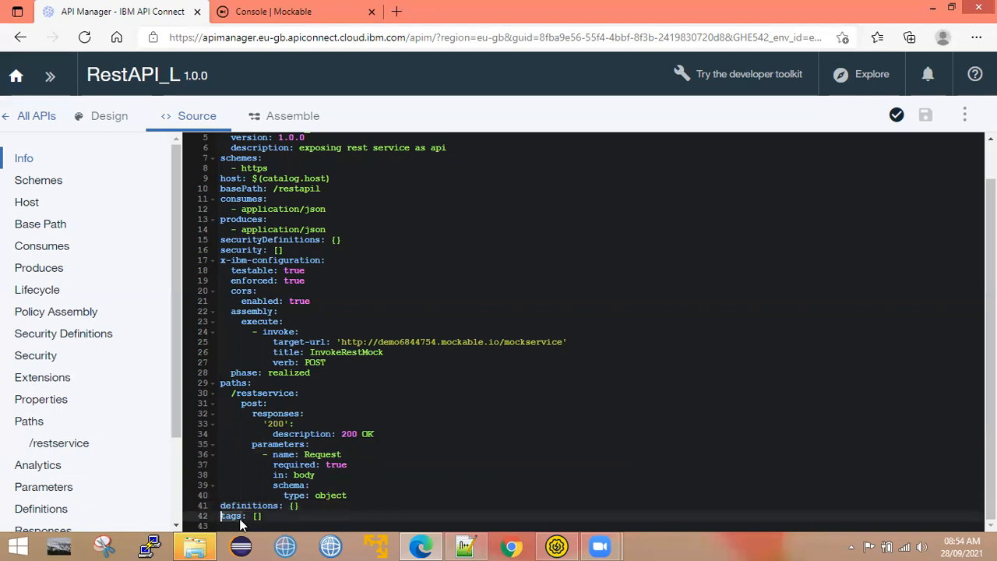
click(293, 506)
click(265, 516)
click(260, 507)
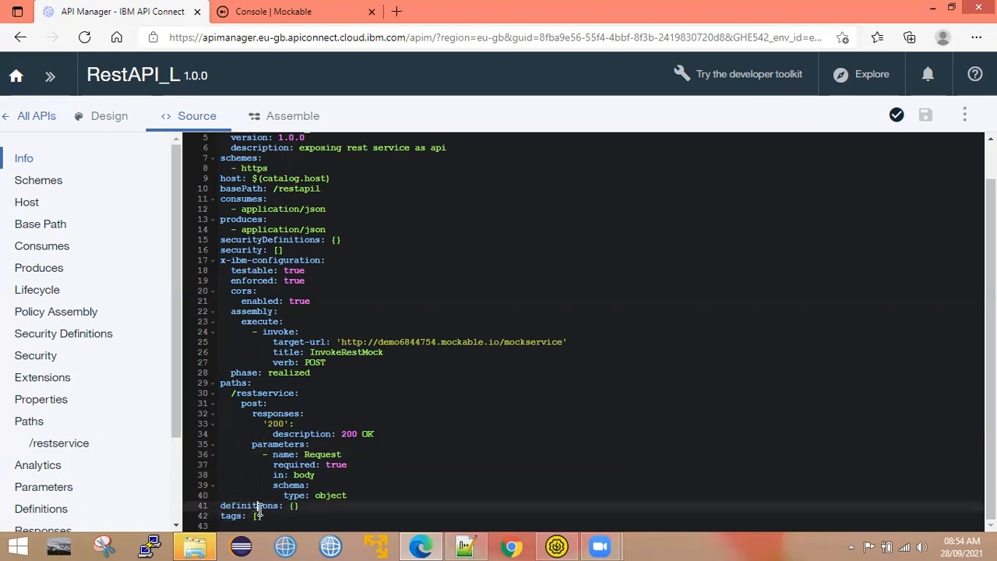
scroll(302, 332, up, 2)
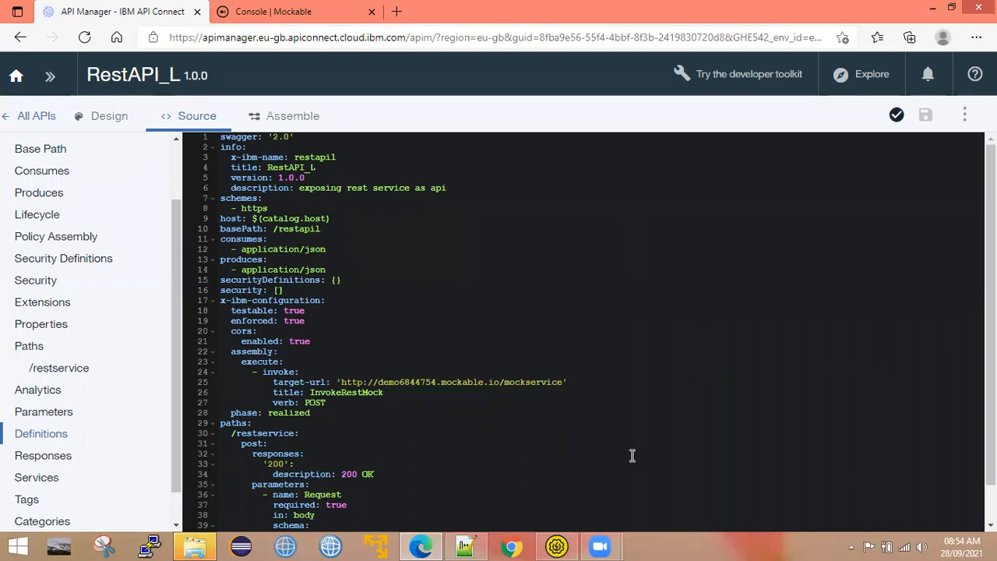
Open the test setup for the API assembly and choose Sandbox as the catalog to test within.
click(302, 117)
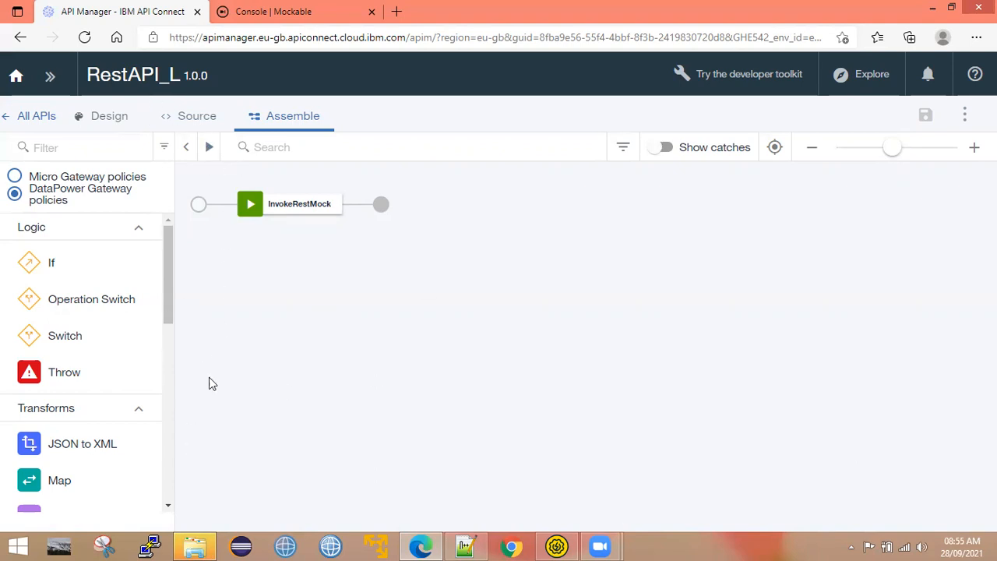
click(209, 152)
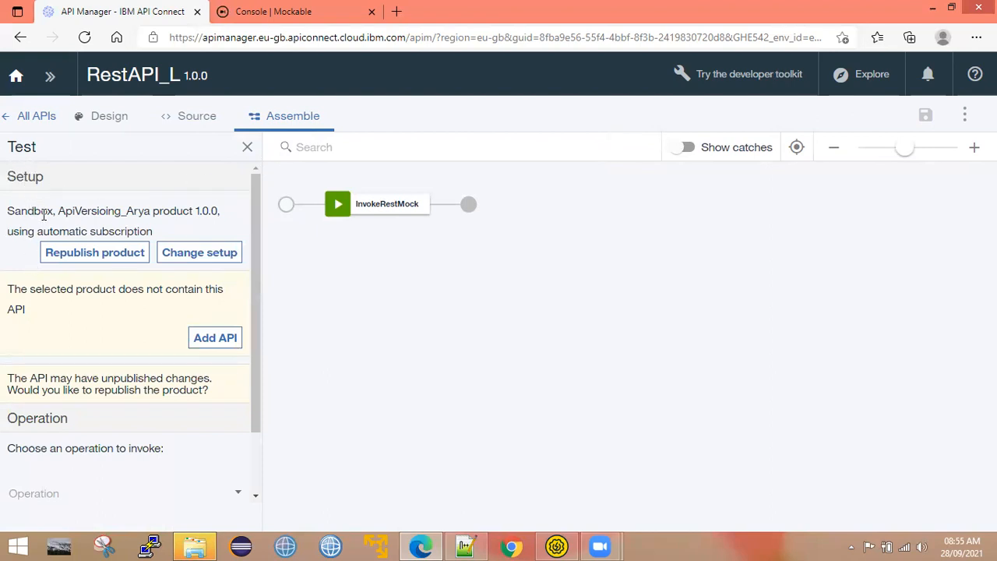
drag(42, 211, 177, 211)
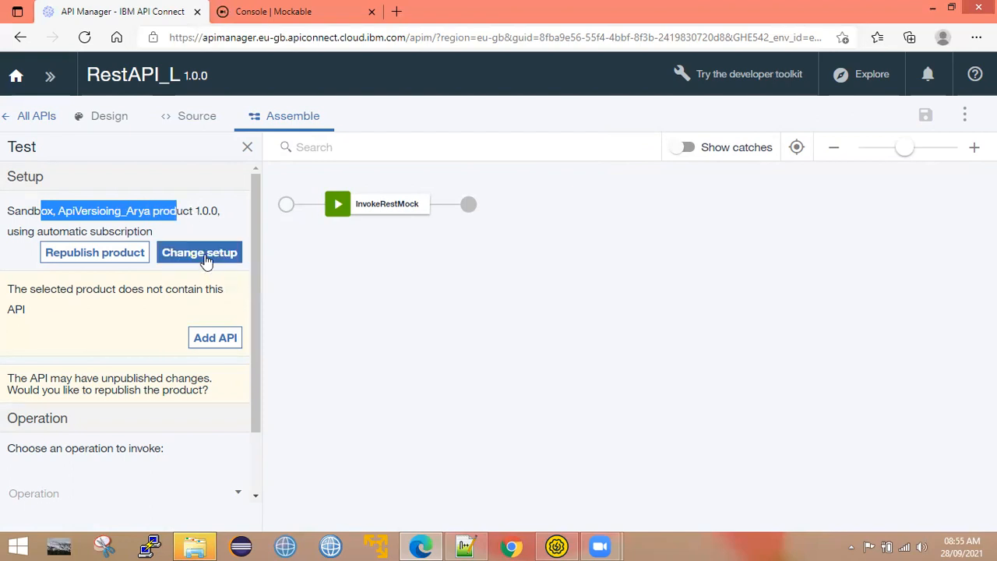
click(201, 254)
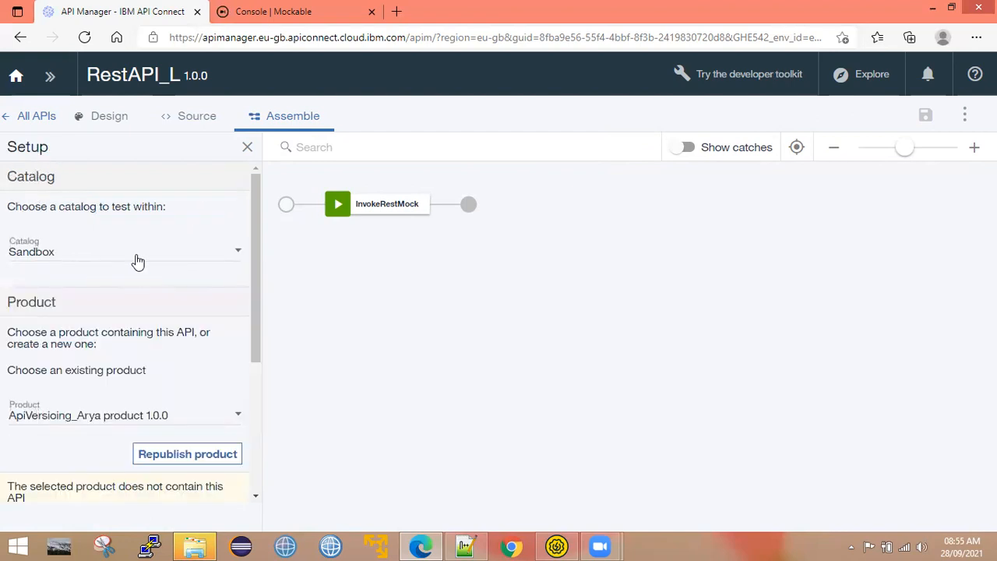
mouse_move(259, 248)
mouse_down()
mouse_move(256, 239)
mouse_move(256, 257)
mouse_up()
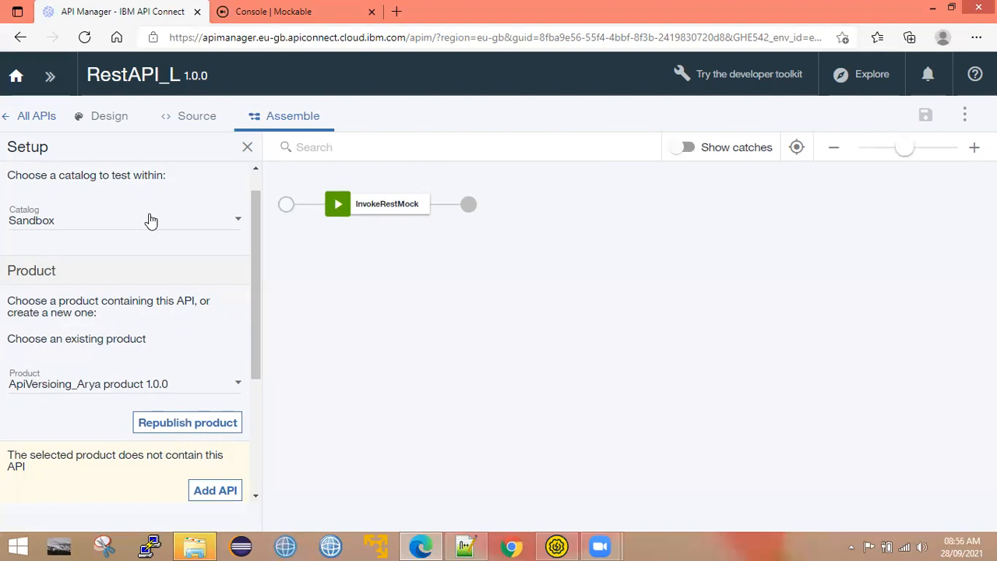
click(67, 226)
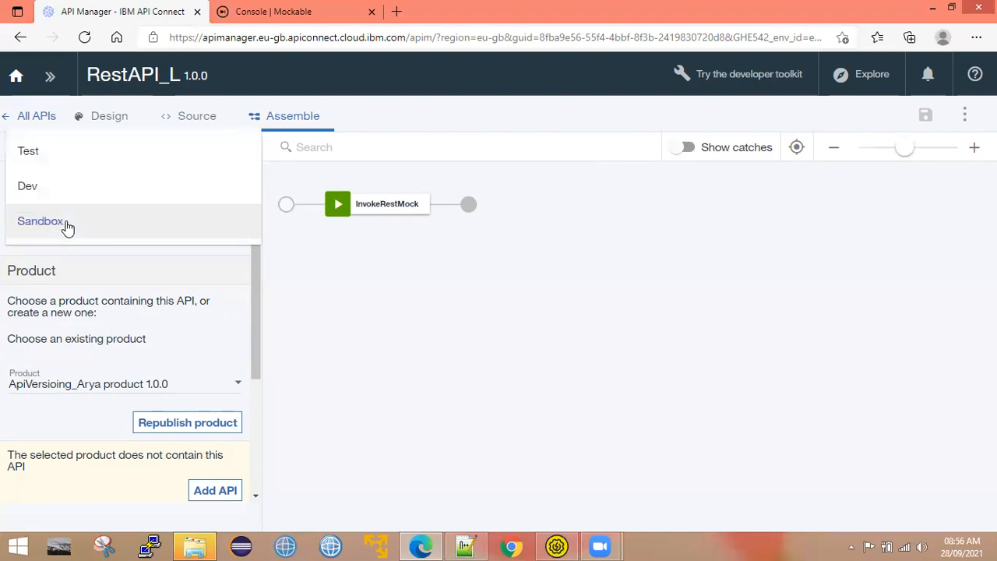
click(67, 225)
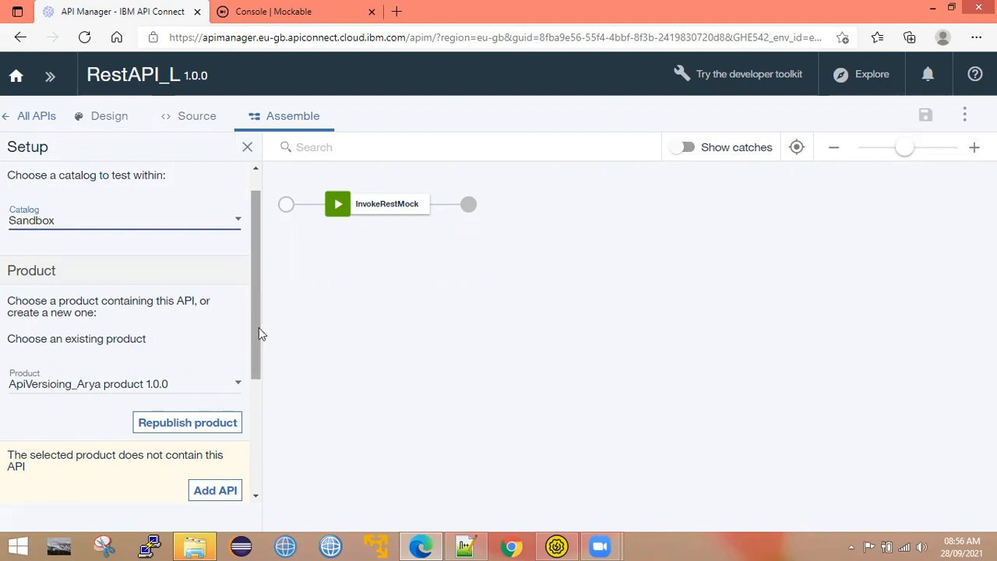
Choose RestAPI_L product 1.0.0 as the existing product for the test.
scroll(258, 328, down, 3)
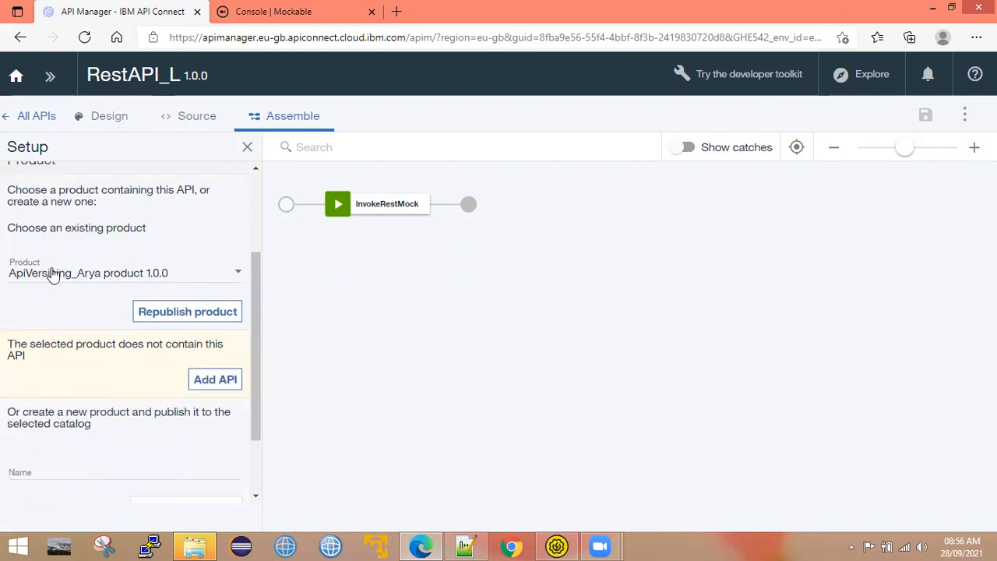
click(87, 279)
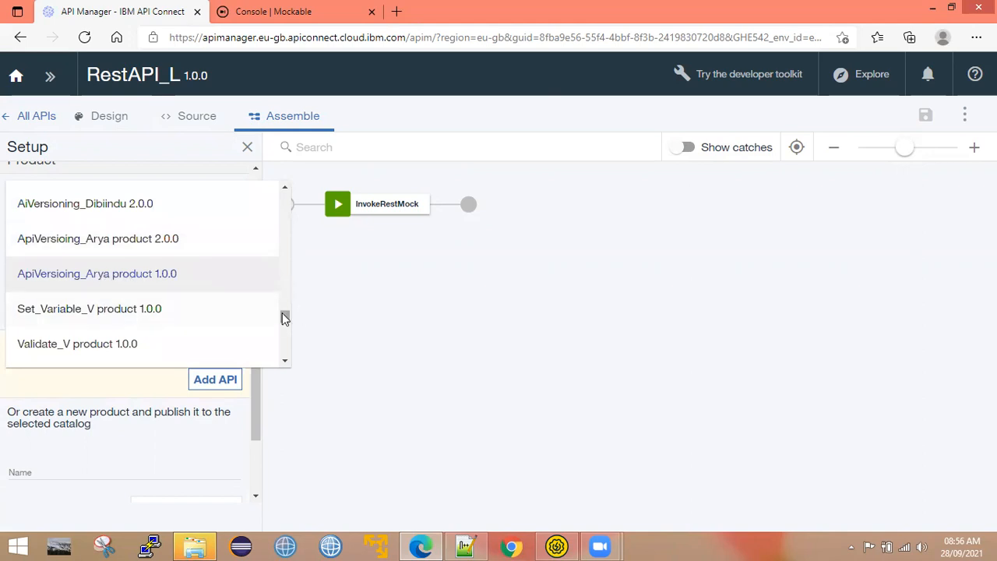
drag(286, 316, 285, 366)
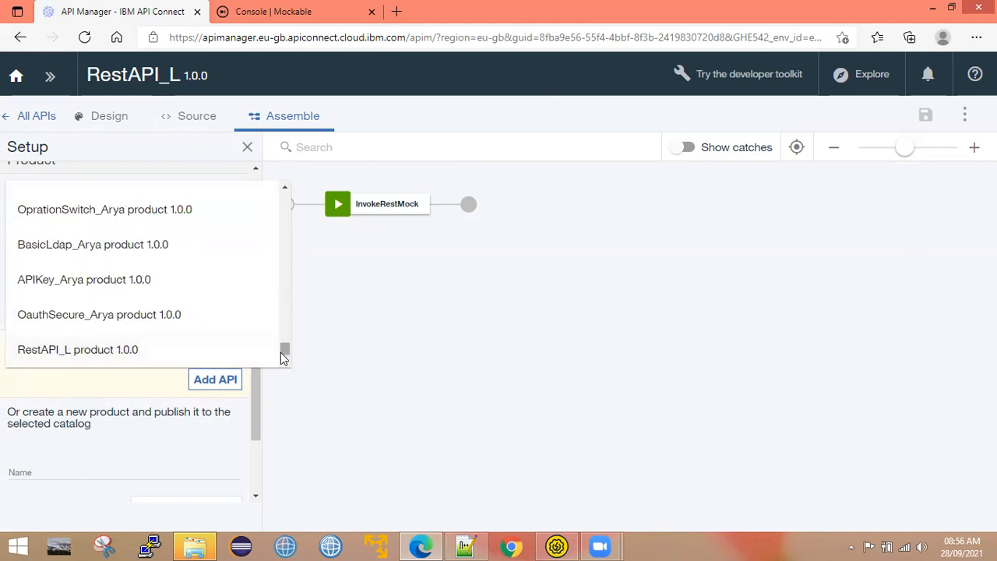
scroll(282, 301, up, 10)
drag(282, 189, 290, 364)
click(97, 351)
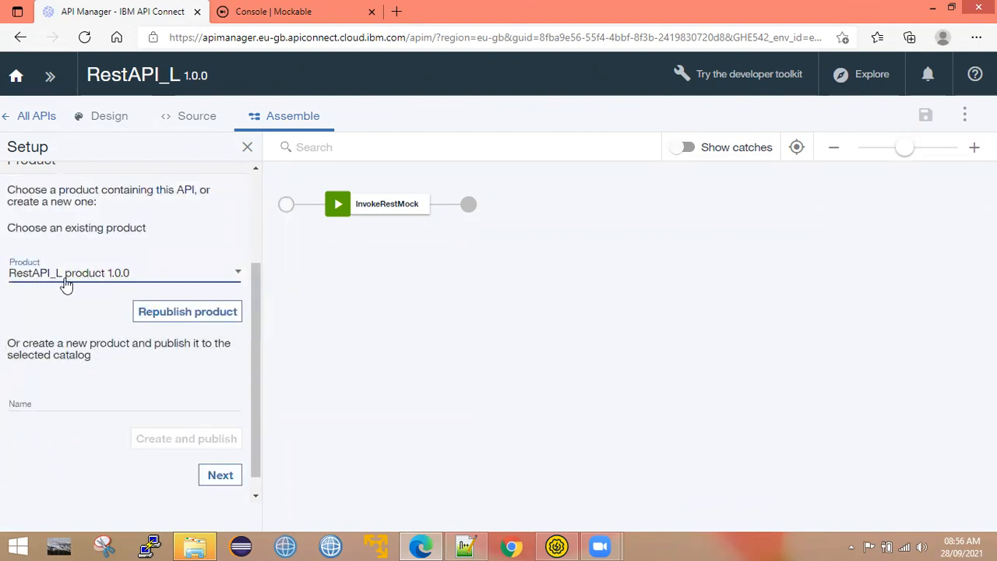
Republish the selected product and continue from the setup to the API test.
click(196, 314)
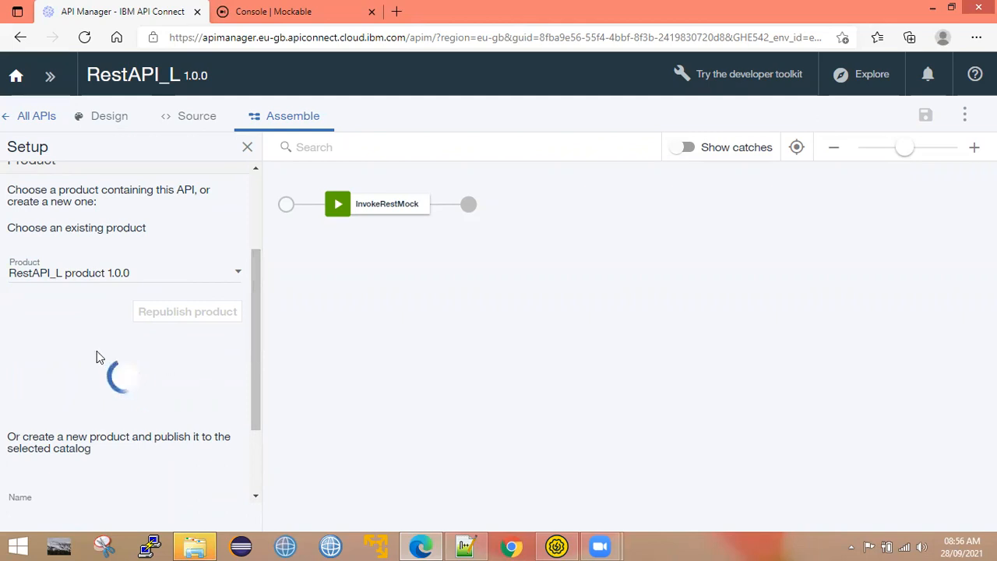
scroll(125, 374, down, 3)
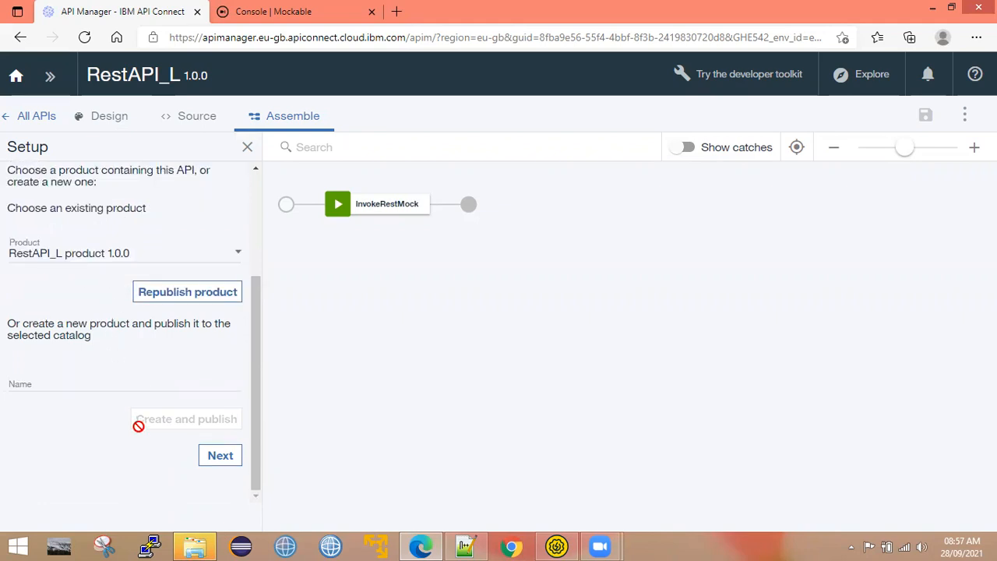
click(206, 459)
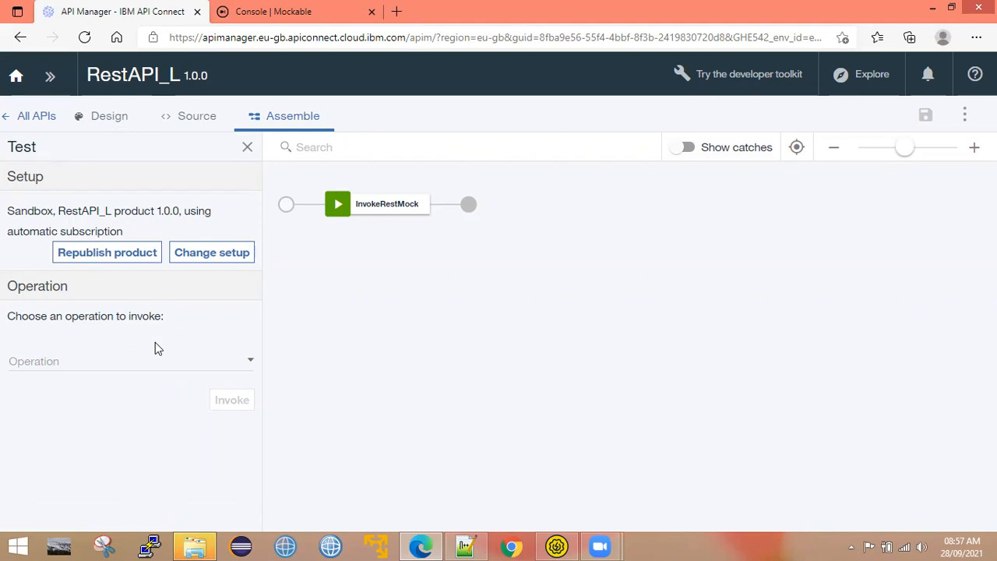
Choose post /restservice as the operation to invoke in the API test.
click(98, 365)
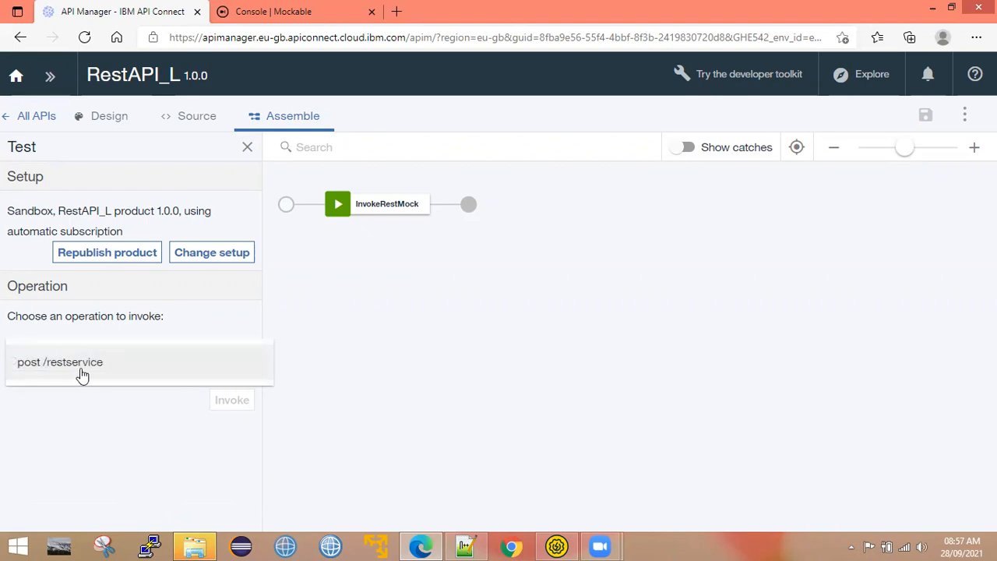
click(82, 374)
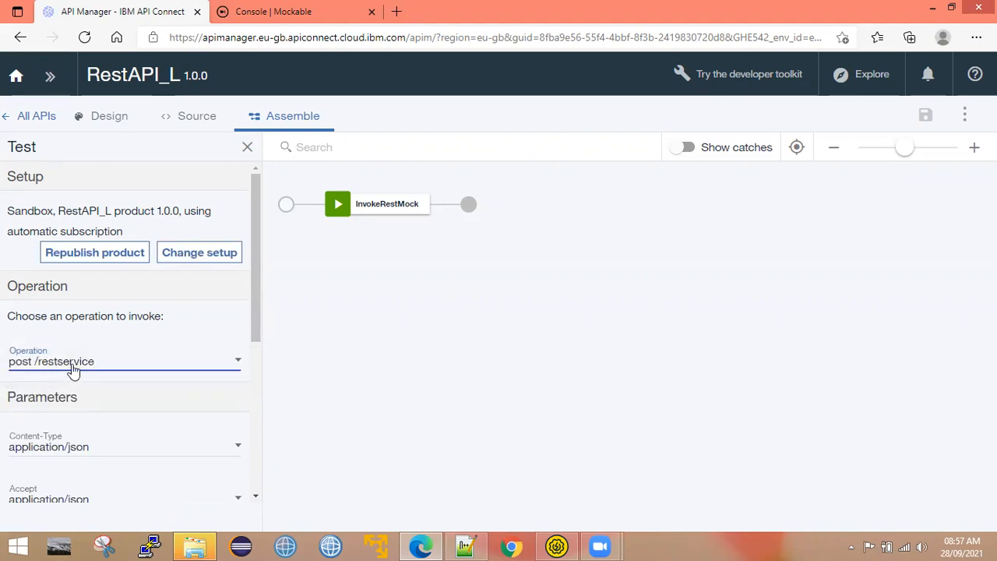
drag(255, 314, 265, 398)
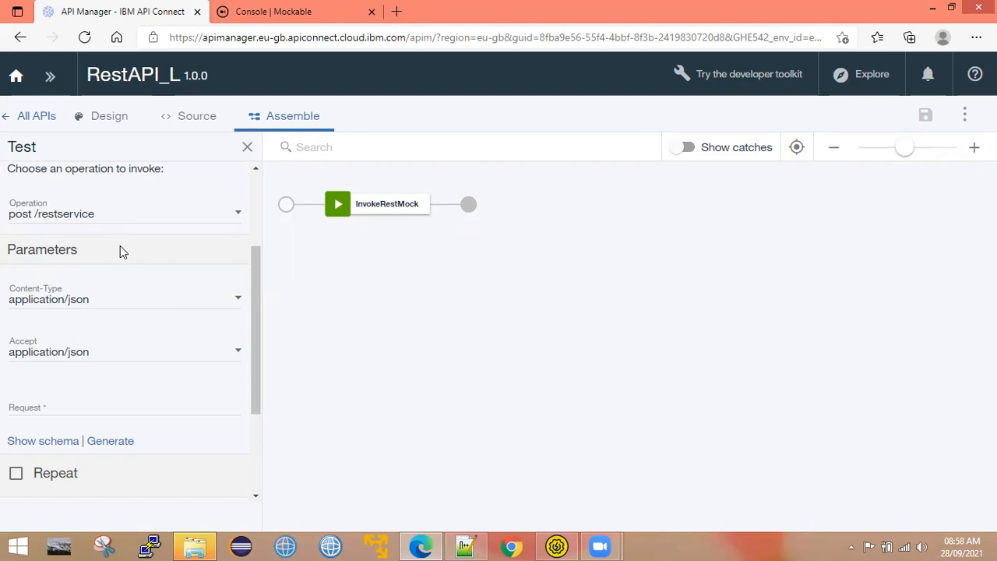
Show the schema of the Request parameter and generate a sample JSON request body for the operation.
click(46, 408)
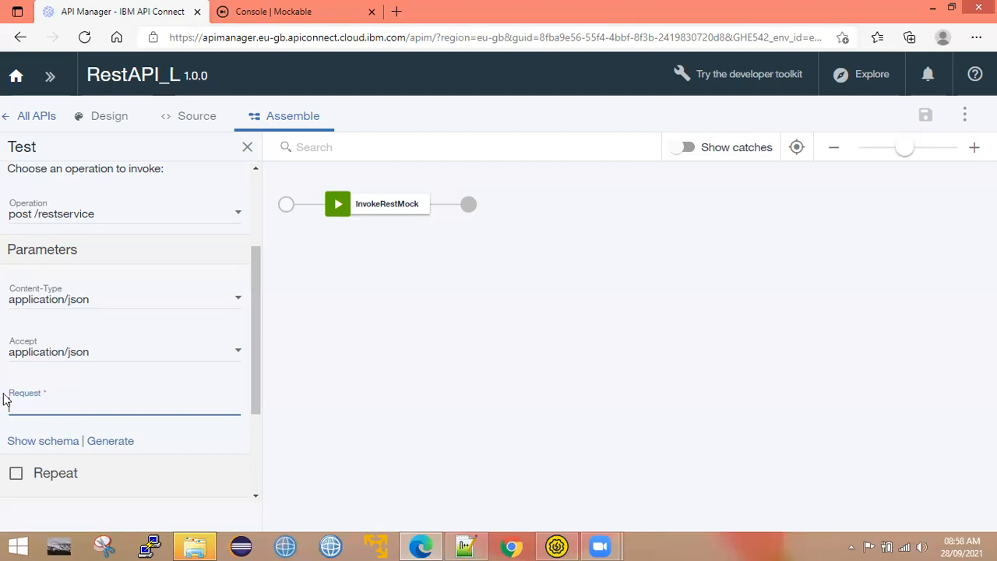
click(60, 395)
scroll(53, 402, down, 2)
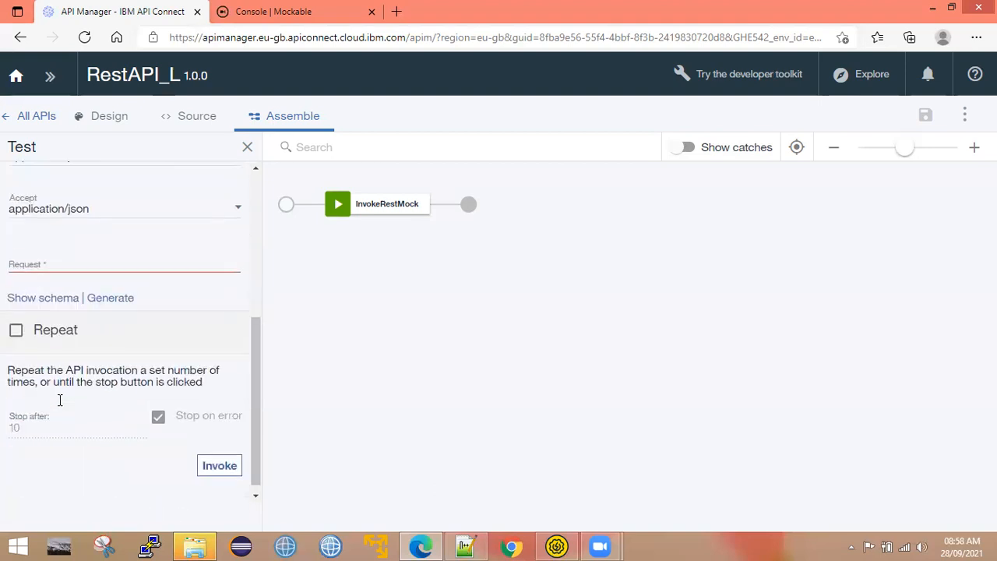
scroll(51, 251, up, 1)
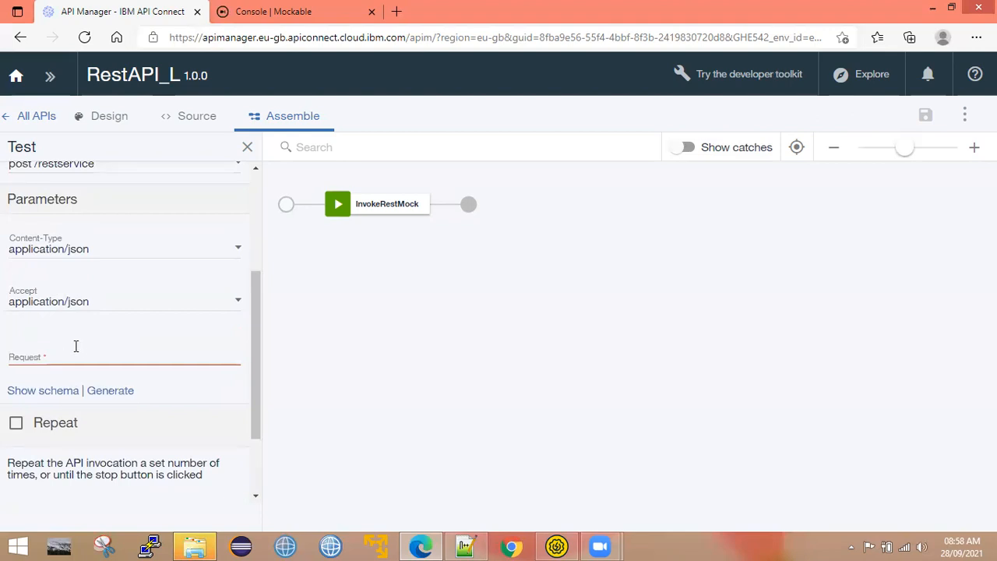
click(67, 393)
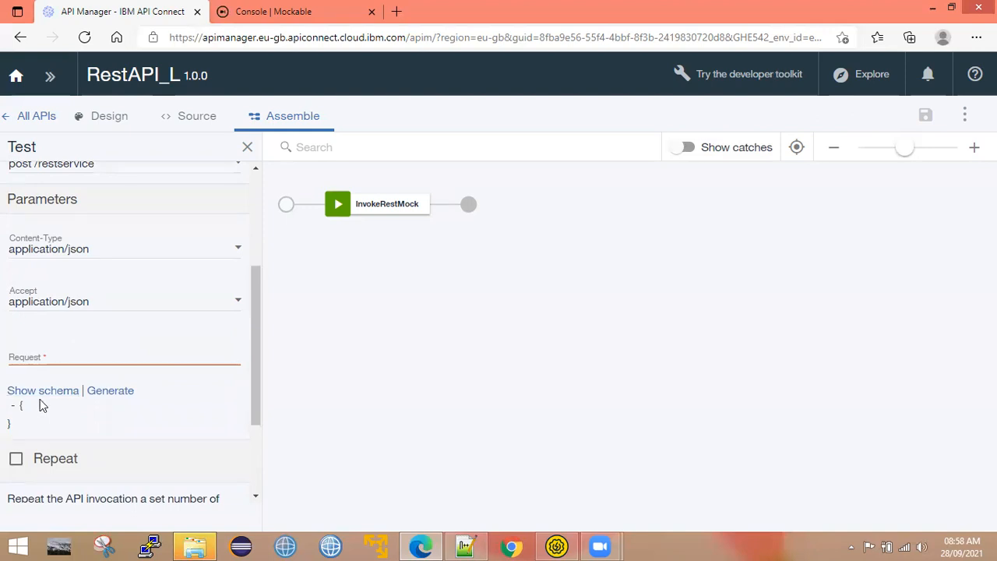
scroll(82, 303, up, 1)
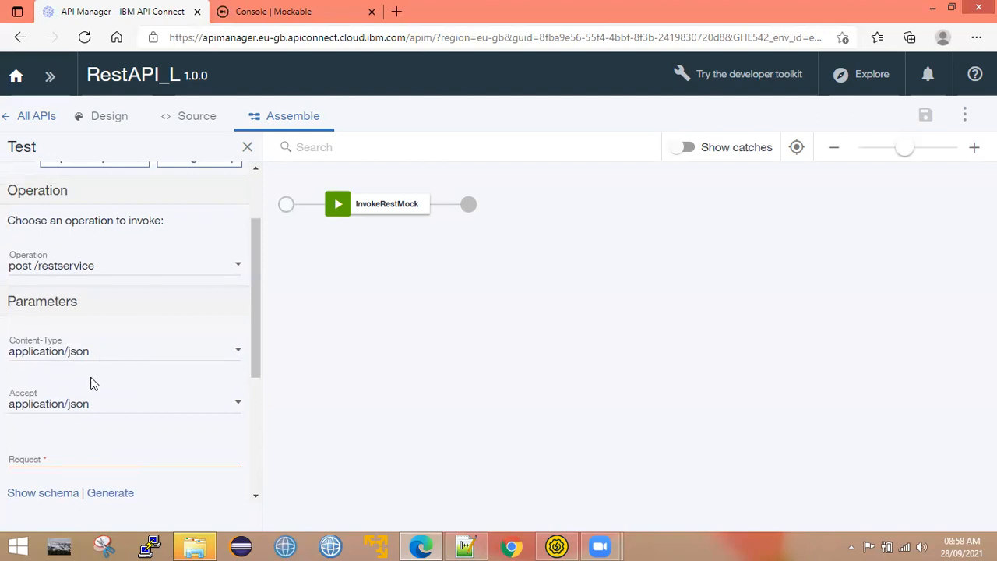
scroll(52, 397, down, 2)
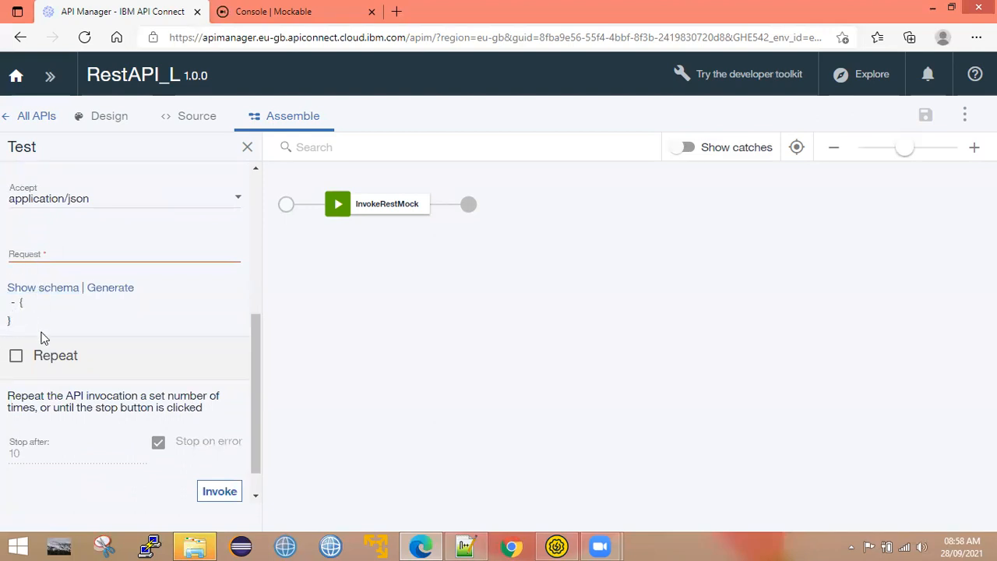
click(123, 290)
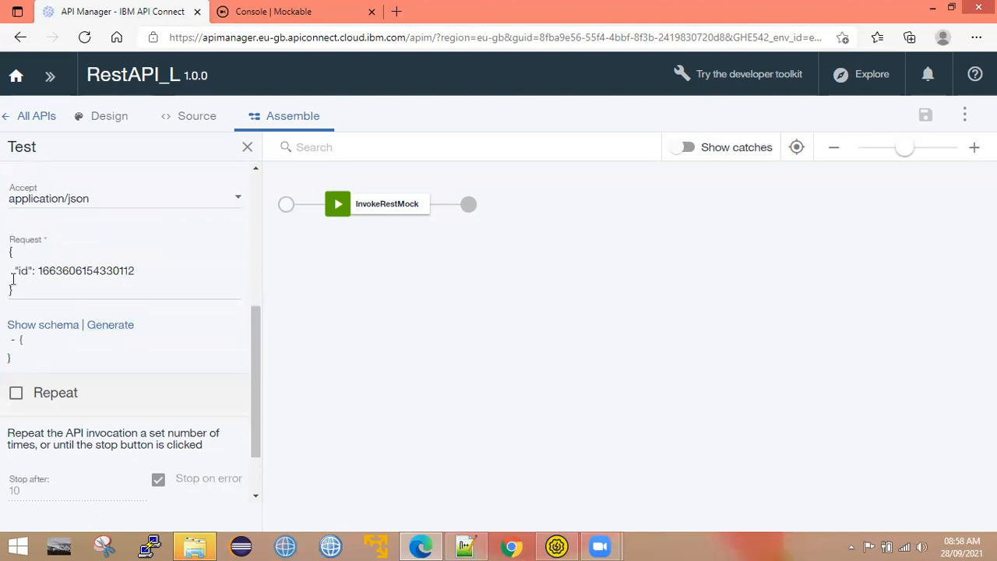
Review the generated request body together with the Content-Type and Accept parameters.
drag(20, 288, 7, 251)
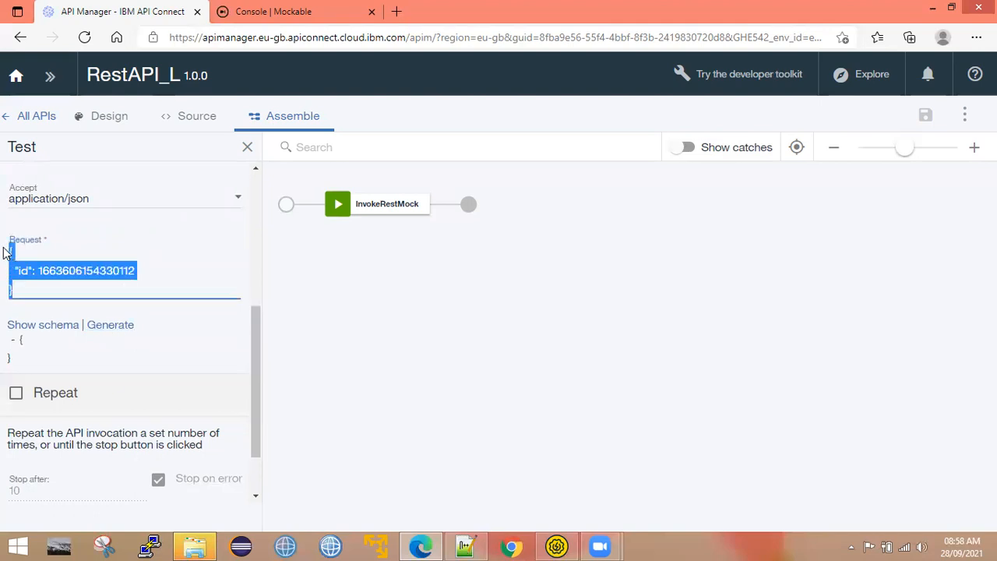
click(196, 249)
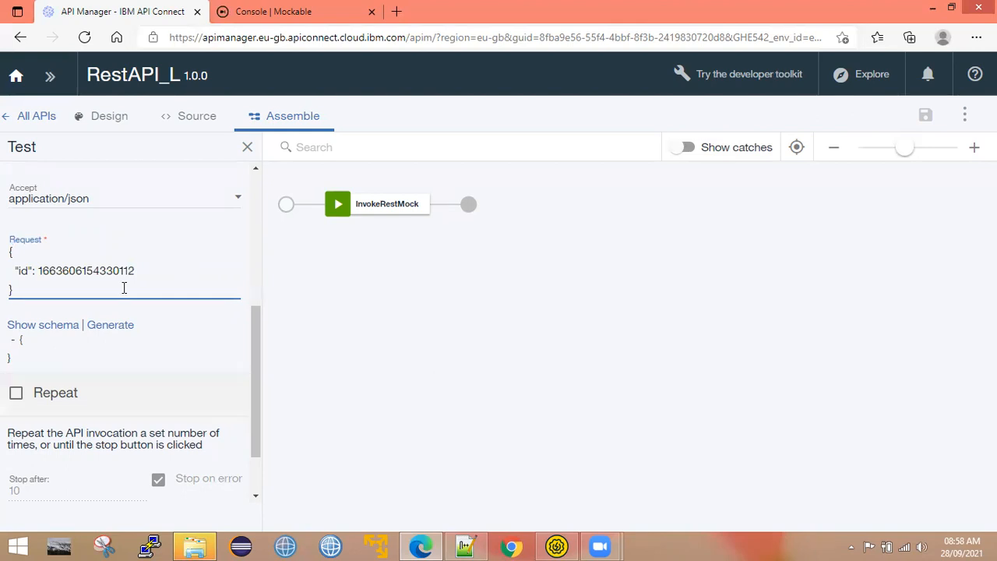
scroll(123, 288, up, 5)
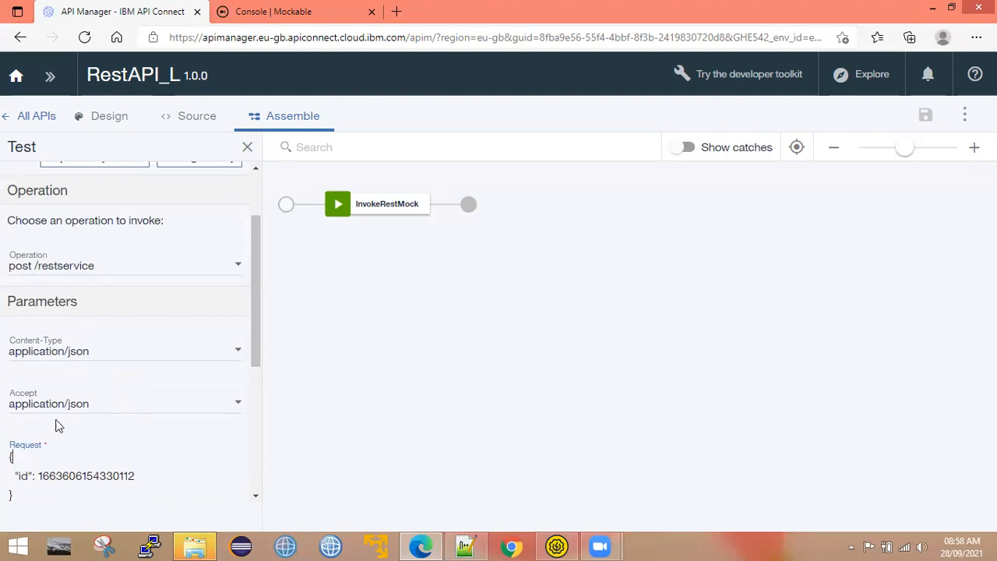
scroll(57, 425, down, 2)
scroll(105, 366, up, 1)
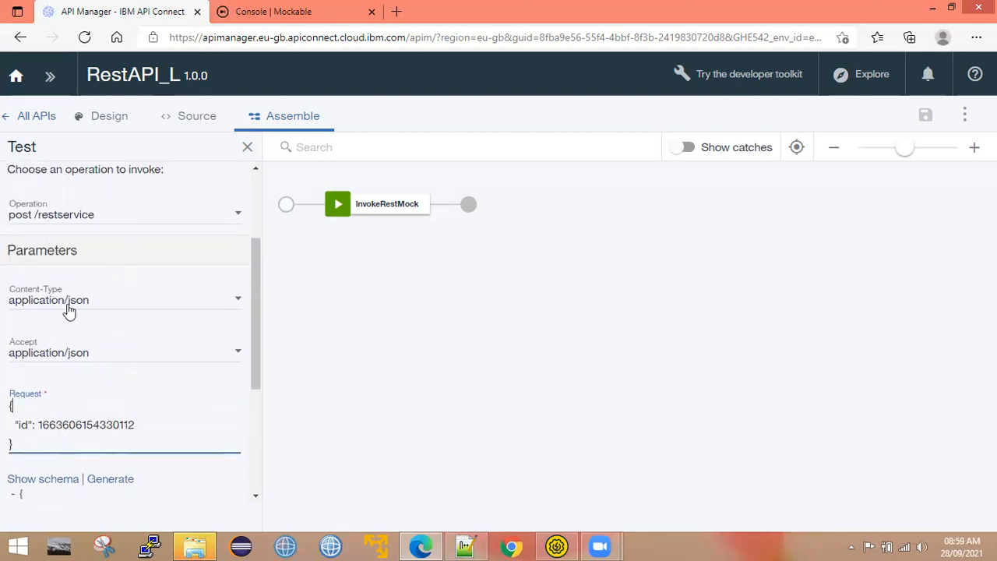
scroll(54, 366, down, 2)
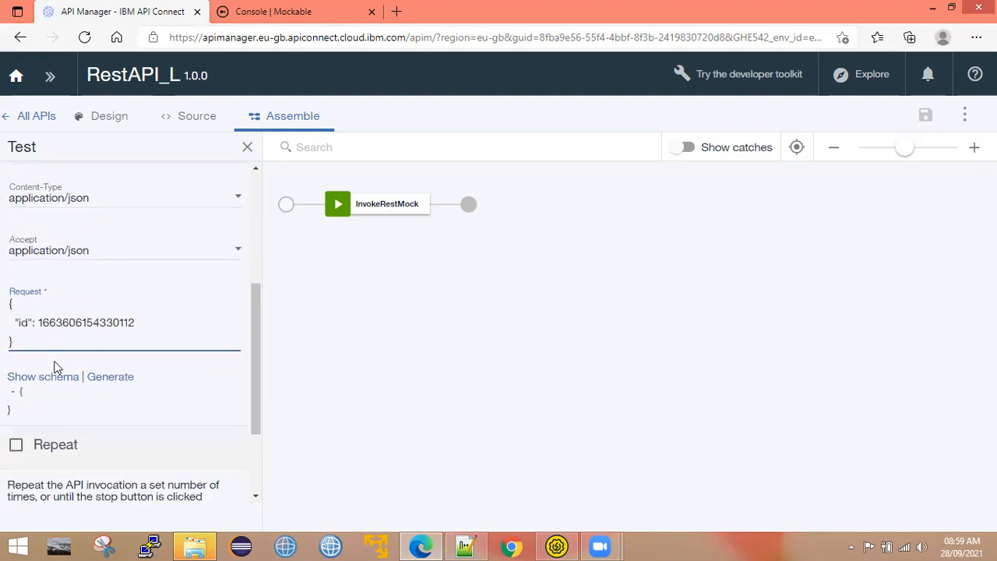
mouse_move(13, 348)
mouse_down()
mouse_move(1, 295)
mouse_move(22, 307)
mouse_move(25, 336)
mouse_up()
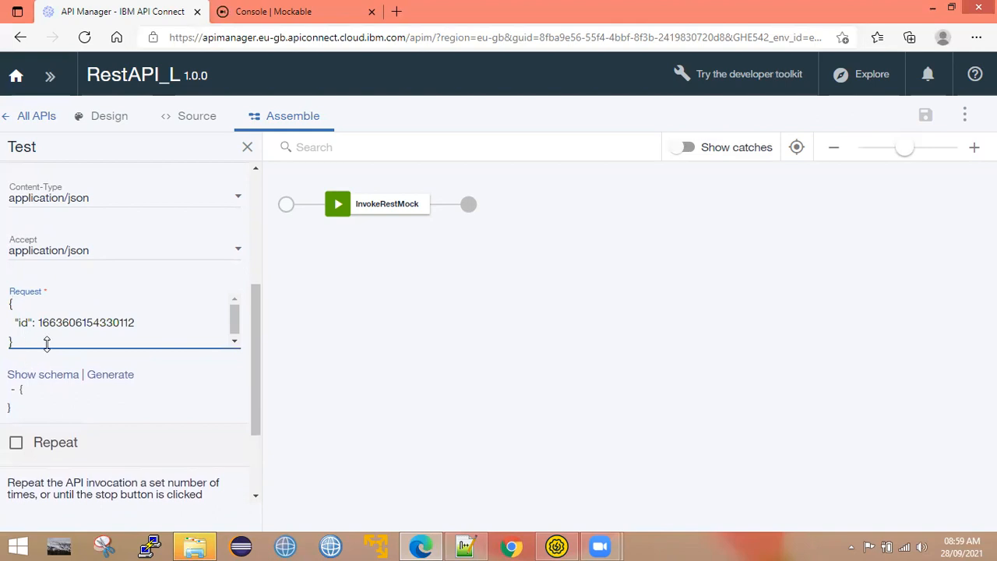
scroll(46, 344, down, 2)
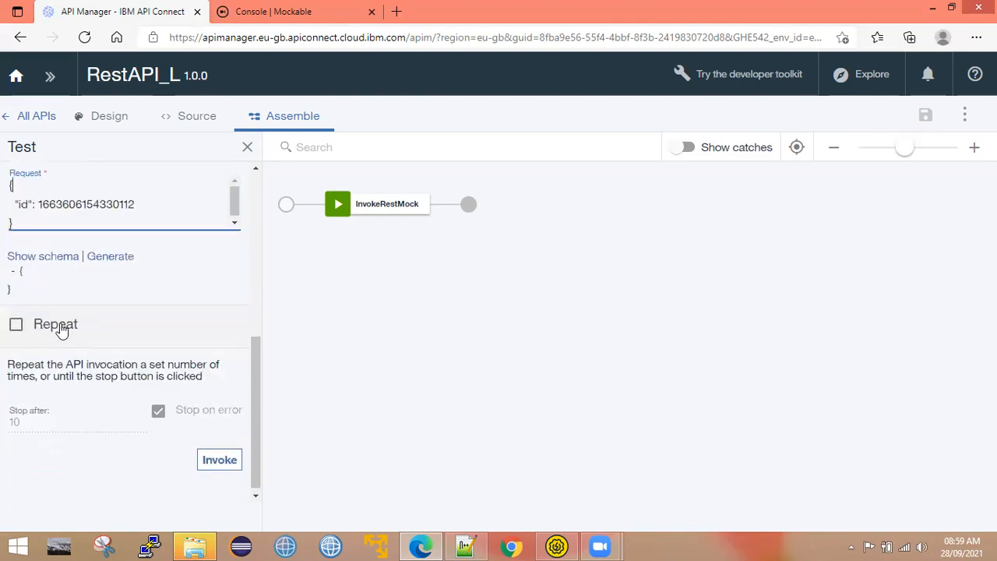
Invoke the post /restservice operation with the generated request and bring its response into view.
click(217, 458)
drag(258, 328, 256, 437)
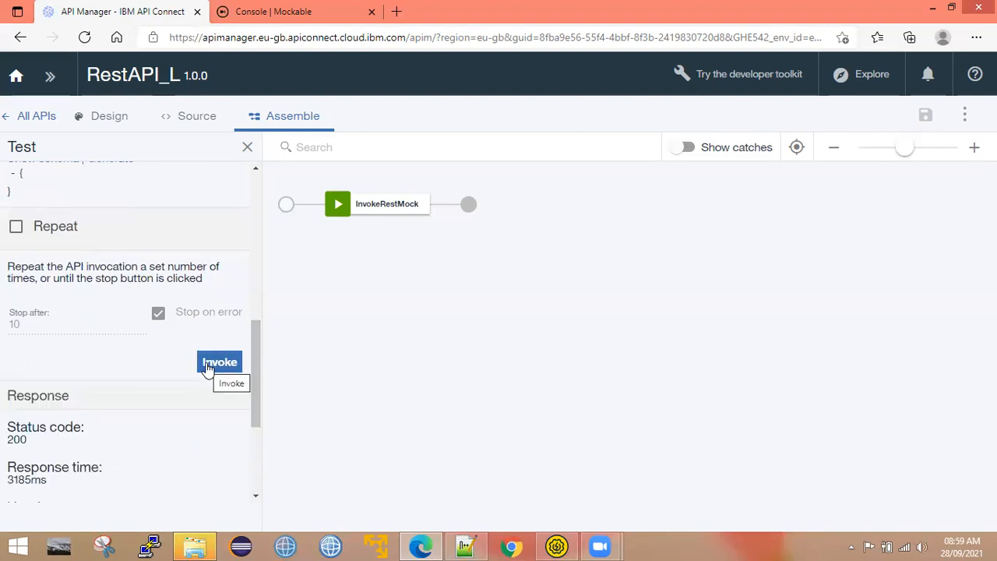
drag(258, 367, 239, 413)
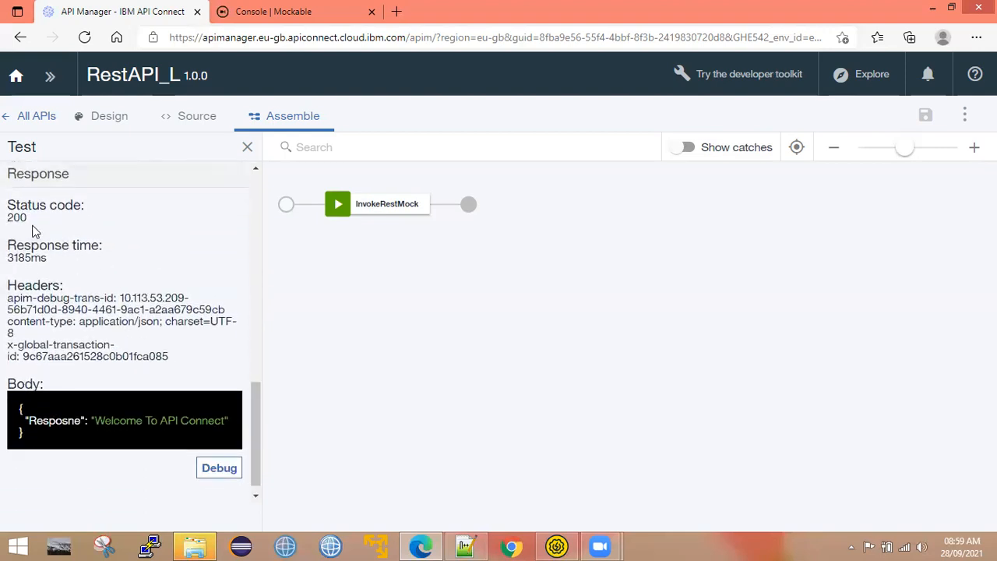
Examine the status code, response time, headers and body of the test response.
drag(27, 219, 12, 219)
drag(10, 257, 62, 265)
drag(5, 303, 226, 360)
click(121, 382)
scroll(121, 382, down, 1)
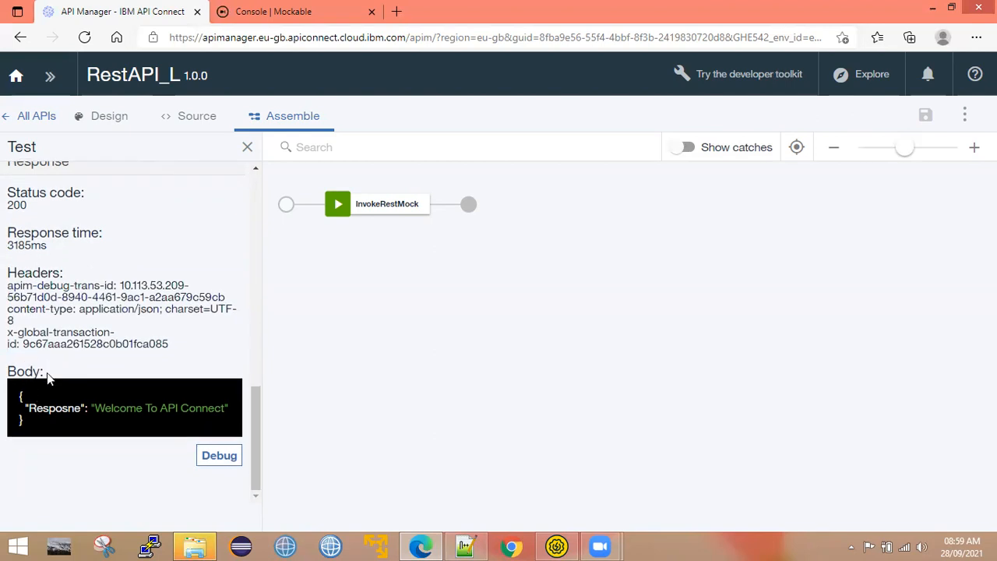
drag(20, 407, 222, 411)
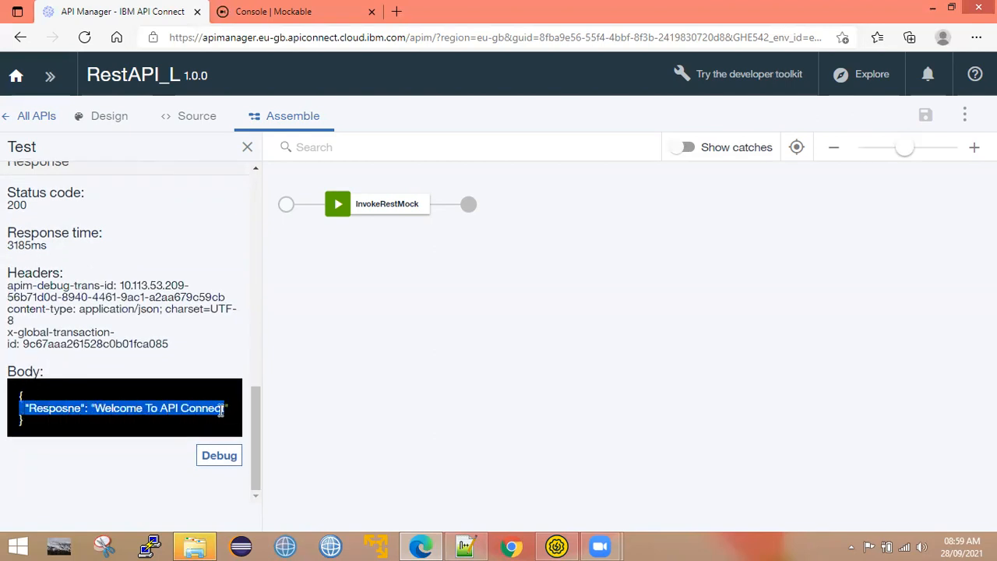
click(222, 411)
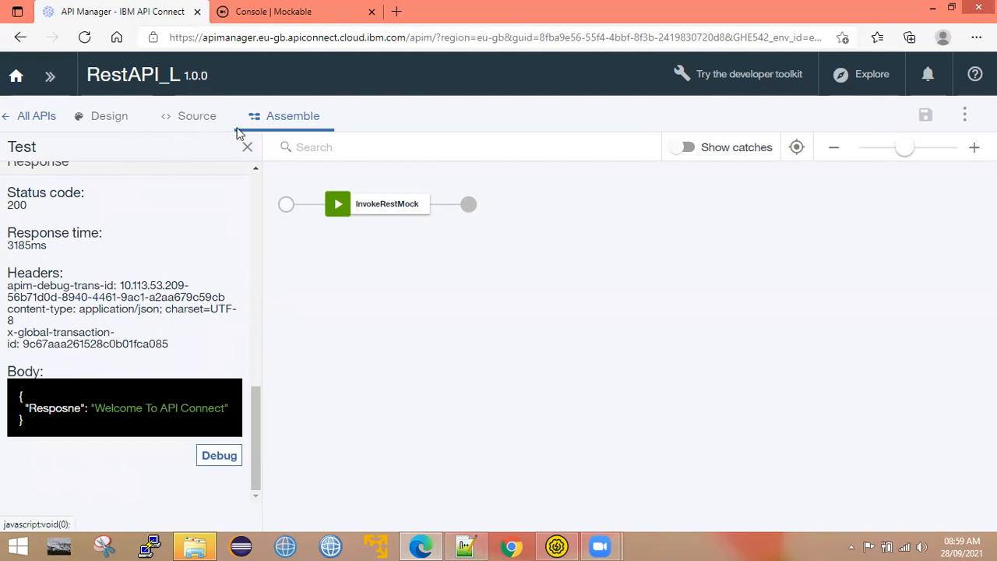
Recheck the request body and parameters that were sent, enlarging the request text area to show the whole JSON.
scroll(107, 398, up, 3)
scroll(105, 395, up, 3)
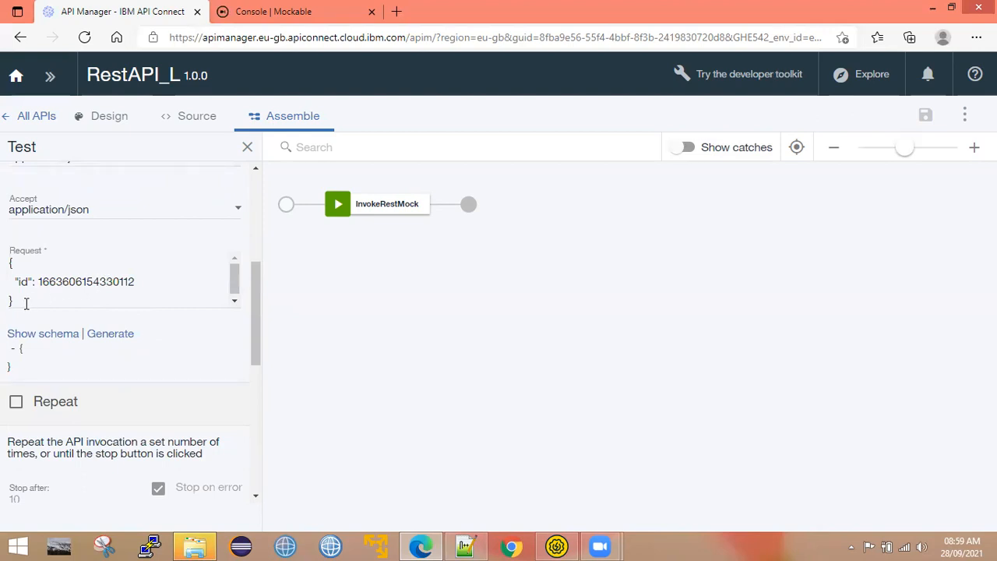
mouse_move(22, 311)
mouse_down()
mouse_move(8, 272)
mouse_move(17, 324)
mouse_up()
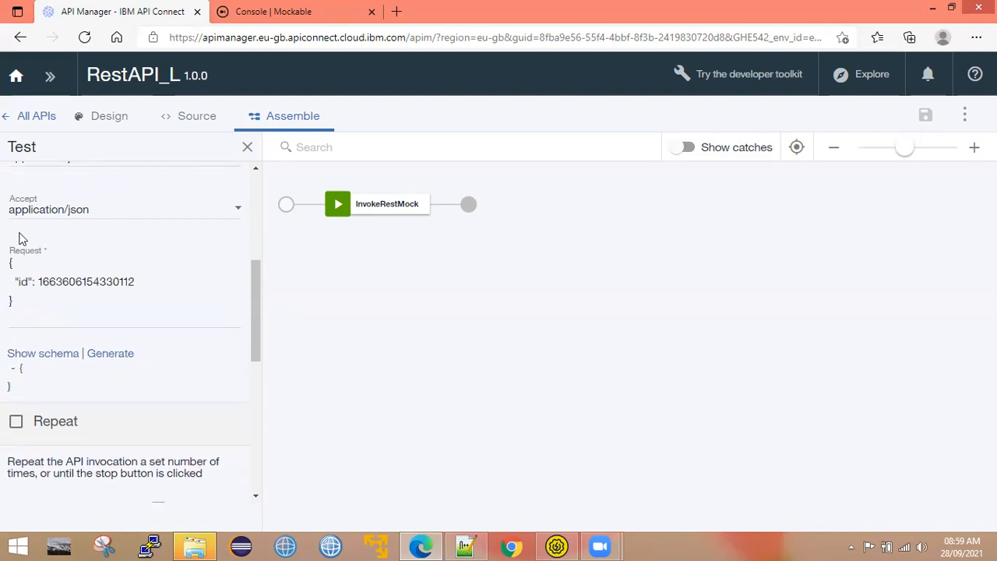
scroll(54, 267, up, 2)
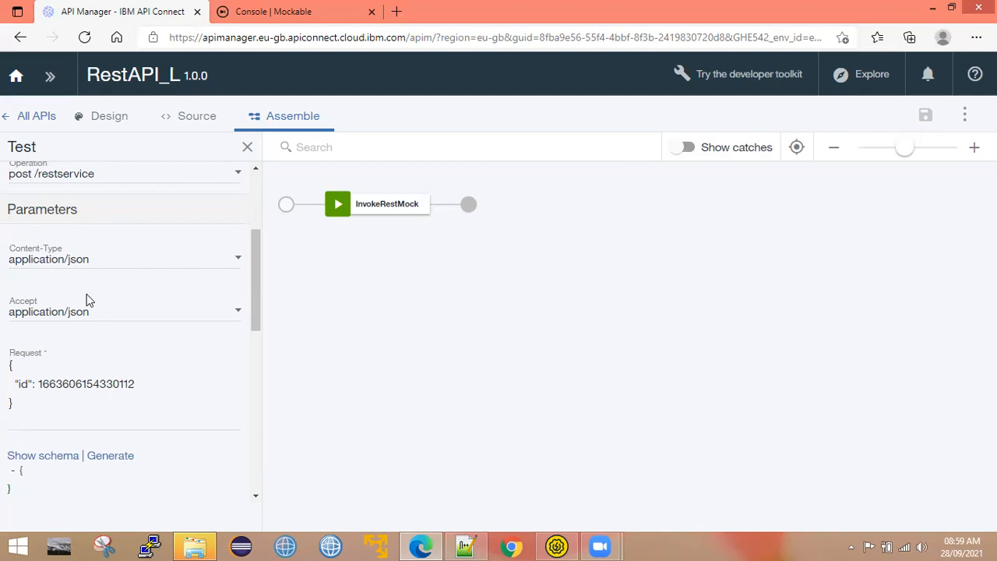
drag(23, 412, 1, 377)
click(31, 402)
Compare the test's response body with the response body defined for the mock in the Mockable console, and return to API Manager.
scroll(109, 491, down, 3)
scroll(64, 489, down, 5)
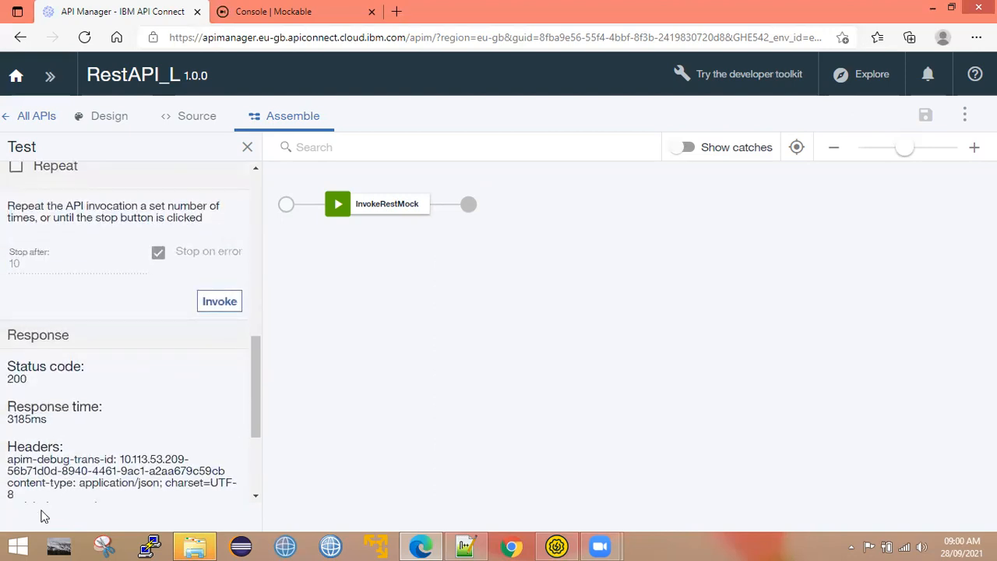
drag(28, 445, 18, 419)
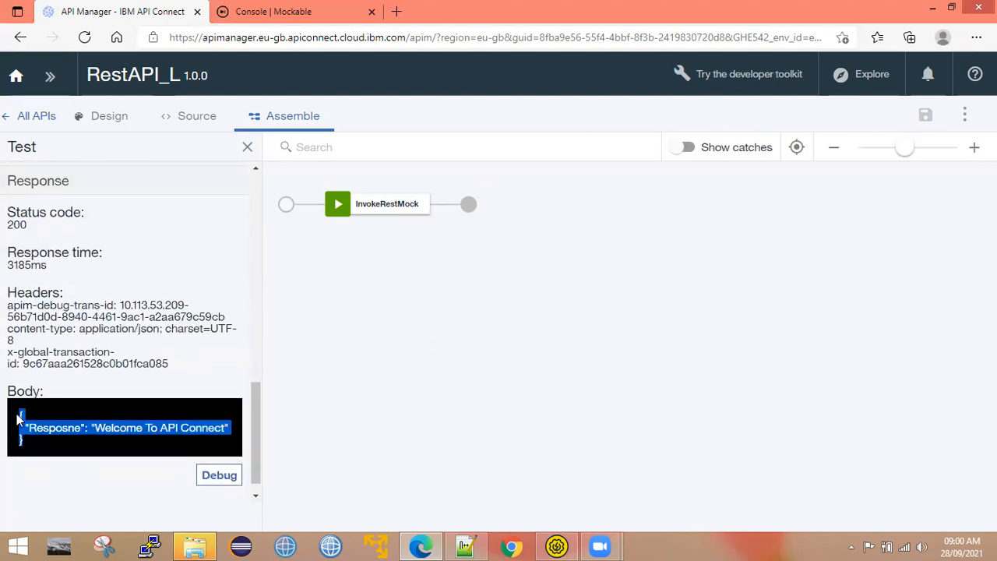
click(272, 11)
scroll(267, 346, down, 10)
key(ctrl+a)
scroll(286, 303, up, 3)
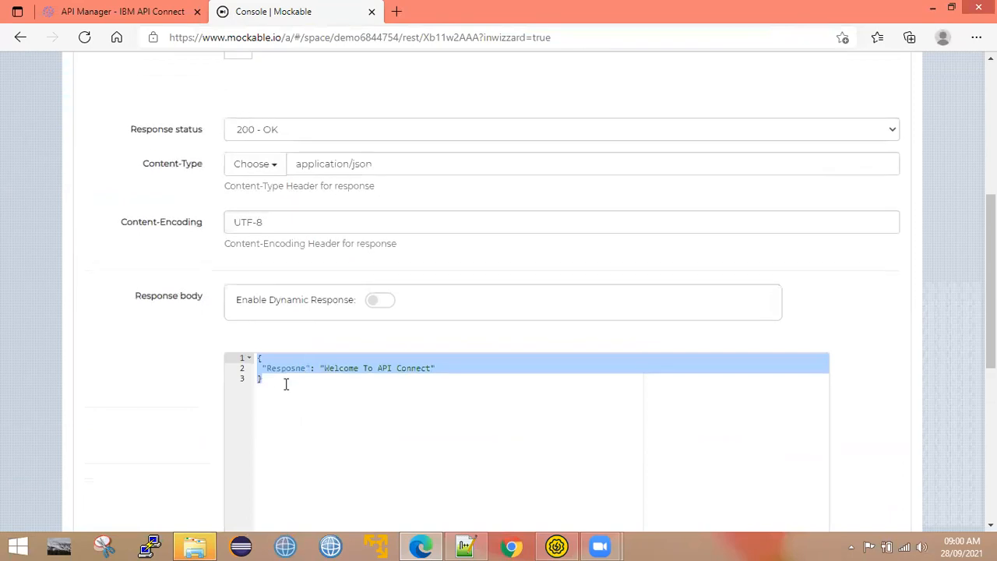
click(273, 390)
click(106, 8)
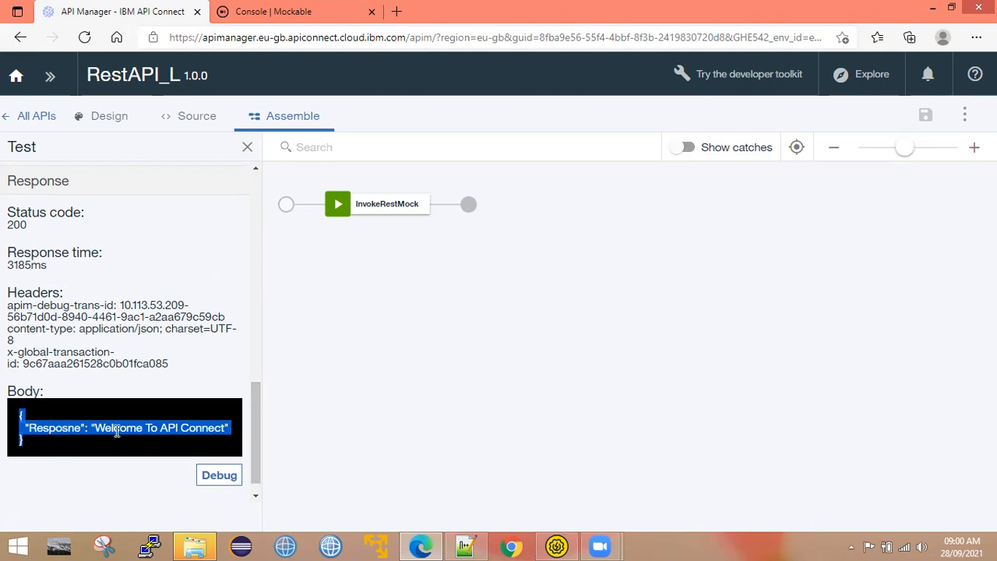
Examine the JSON response body in the API test results once more.
click(49, 441)
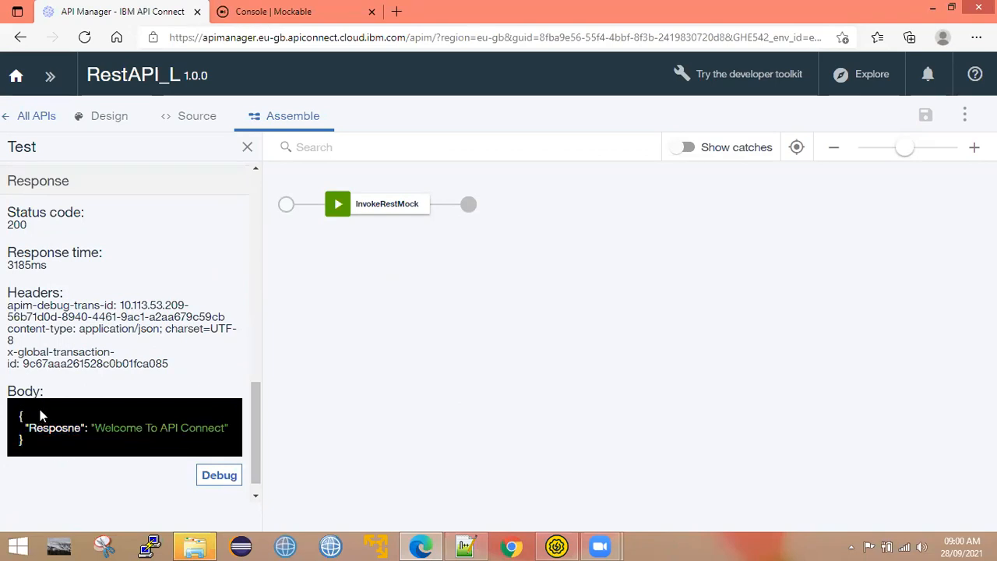
drag(21, 437, 9, 414)
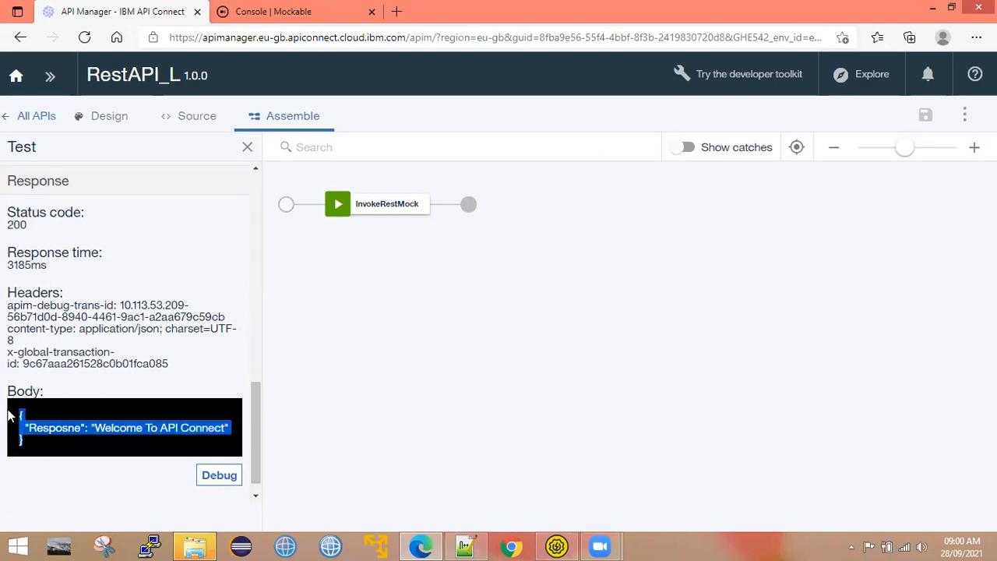
click(78, 439)
drag(27, 447, 14, 423)
click(31, 443)
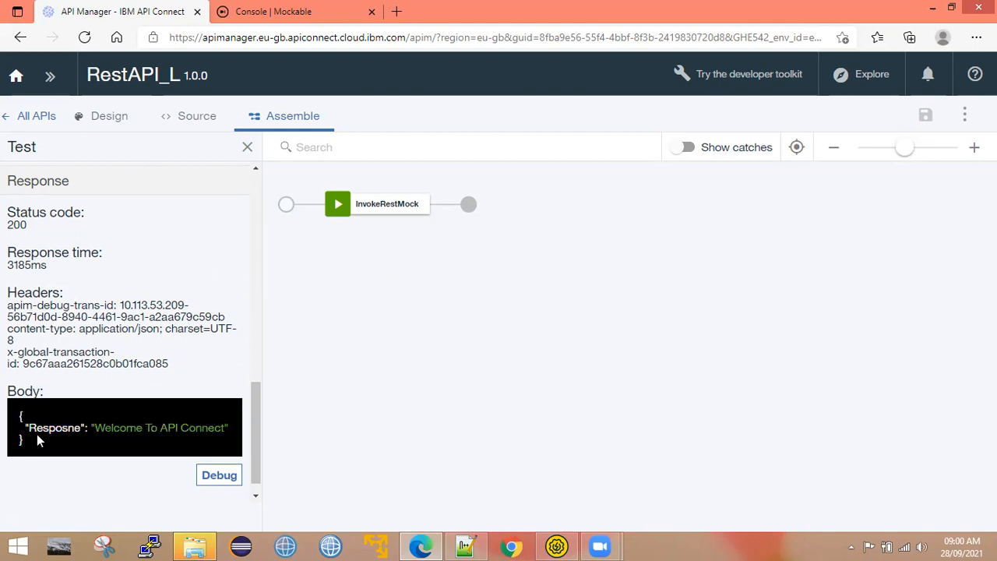
scroll(35, 428, up, 2)
scroll(27, 440, down, 2)
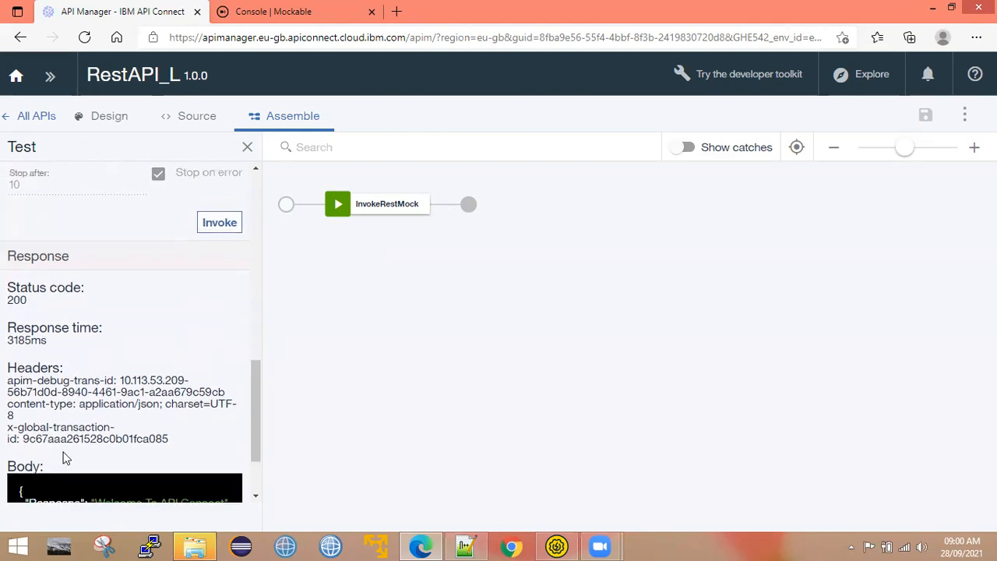
drag(23, 435, 12, 401)
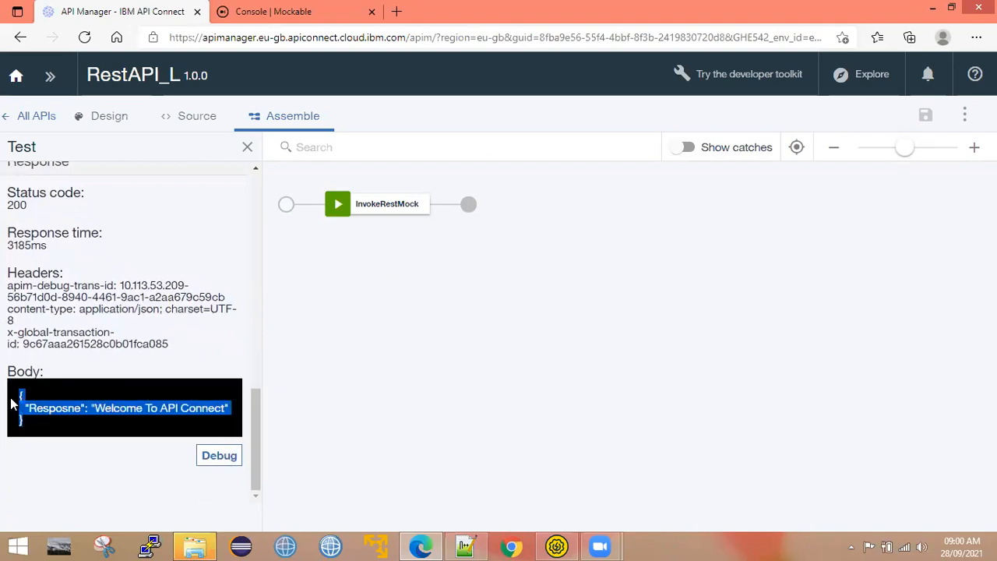
click(39, 414)
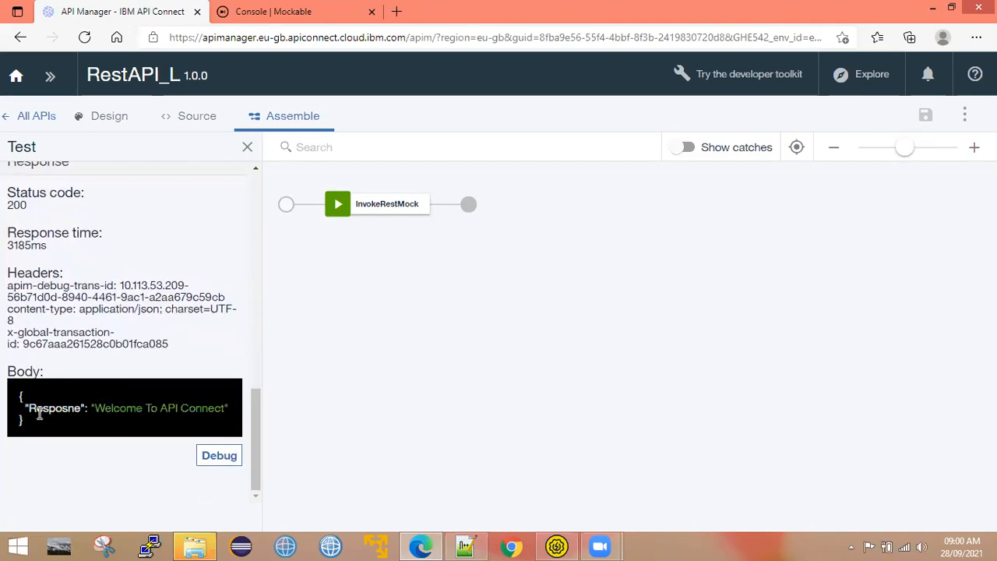
Open the debug trace of the test call and examine the request URI in its API Information section.
click(210, 458)
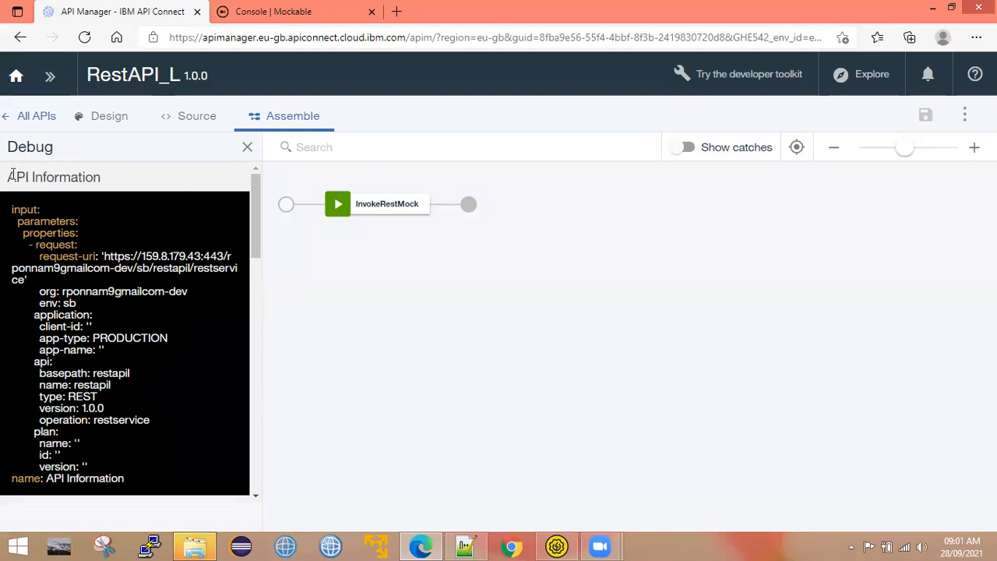
drag(2, 180, 92, 181)
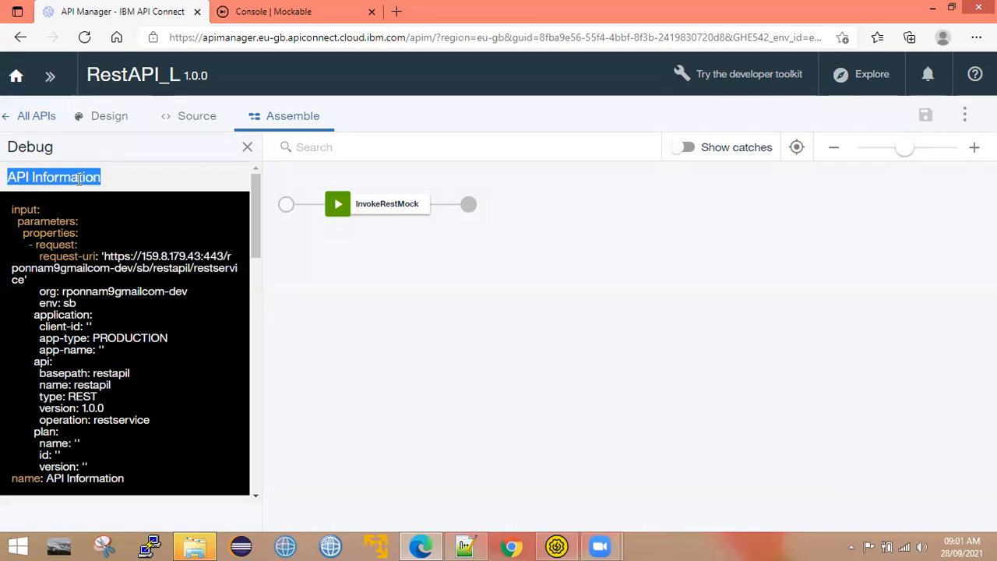
drag(19, 221, 61, 234)
click(71, 216)
click(46, 246)
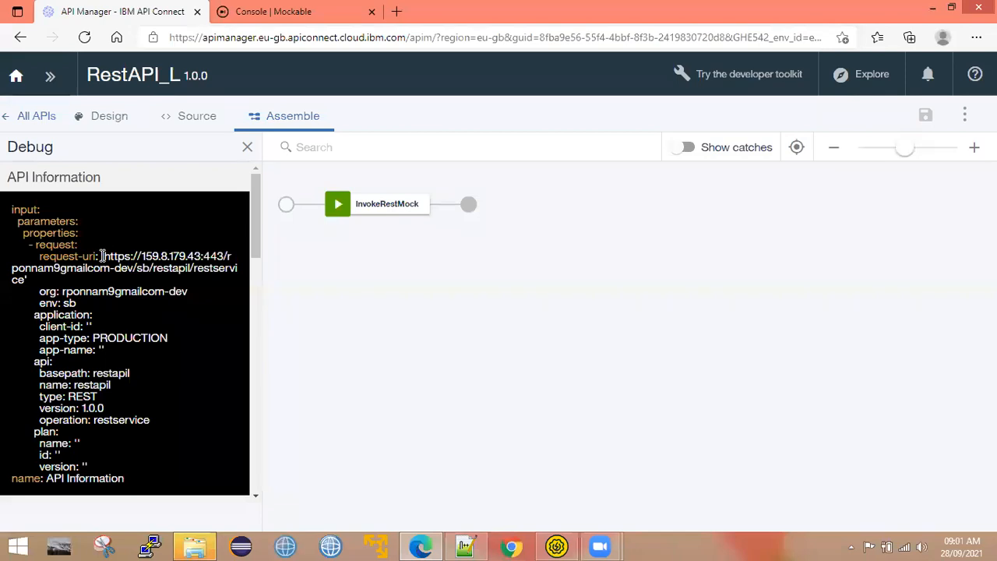
drag(104, 256, 26, 280)
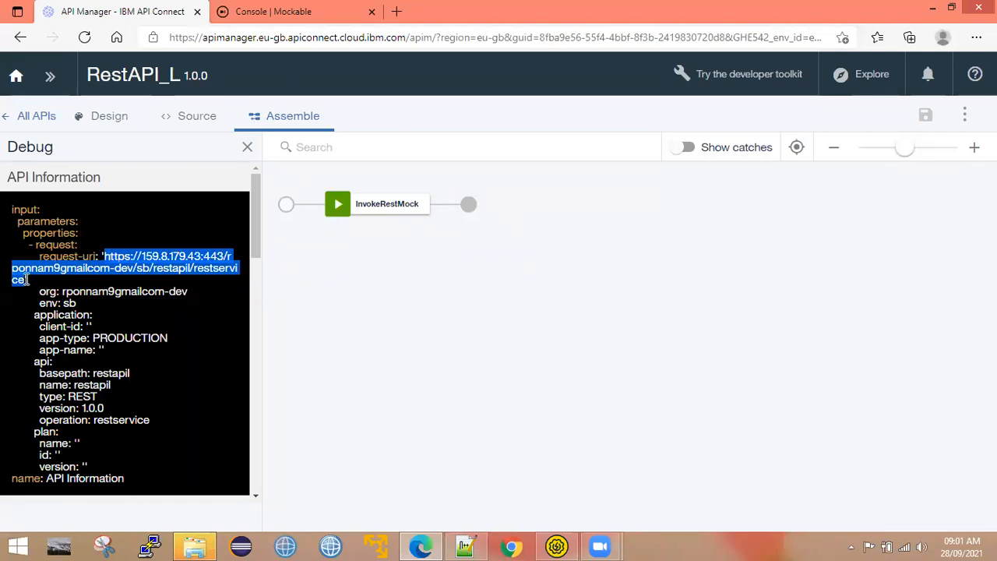
click(187, 290)
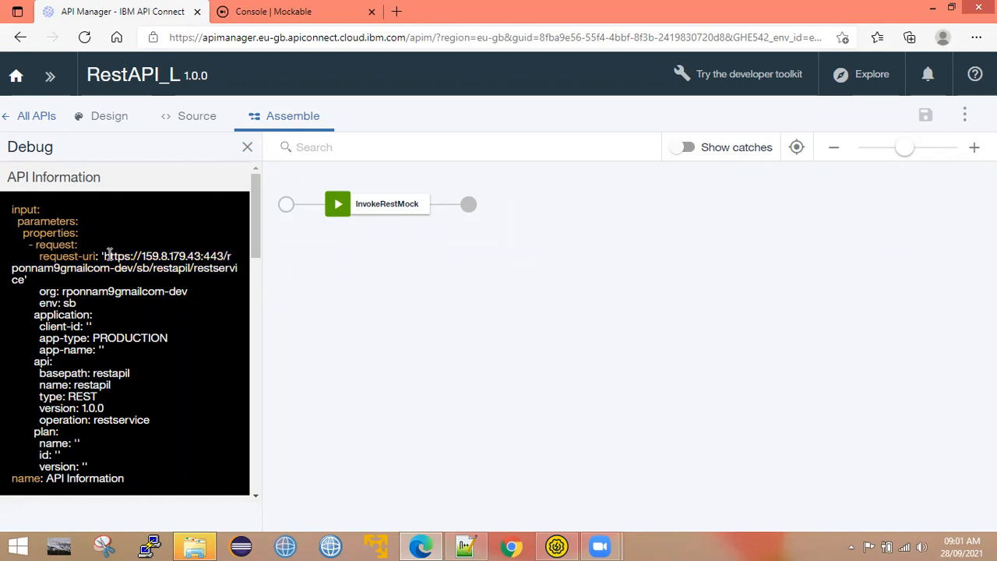
drag(103, 258, 27, 284)
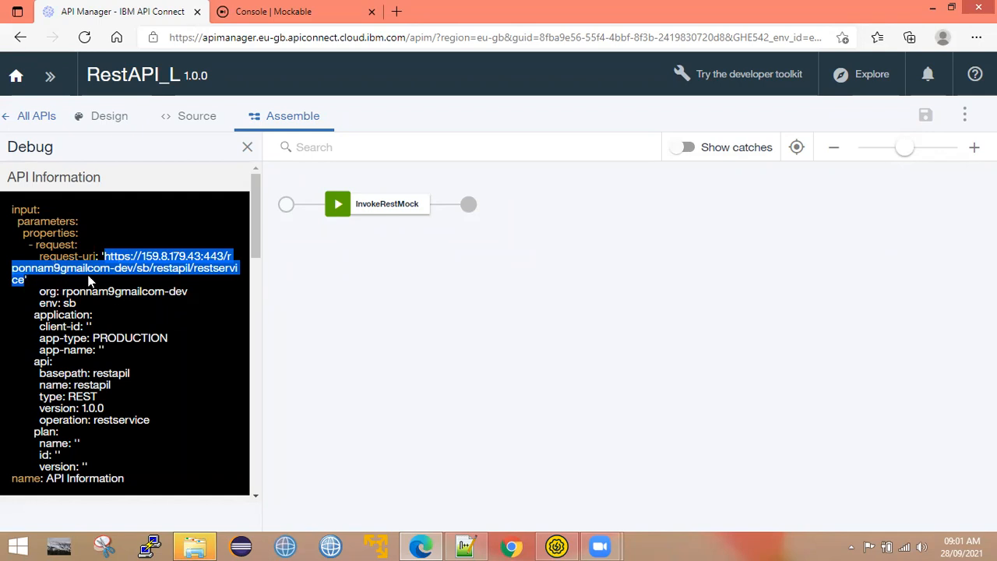
Examine the organization and environment entries of the request in the API Information section.
scroll(74, 221, down, 2)
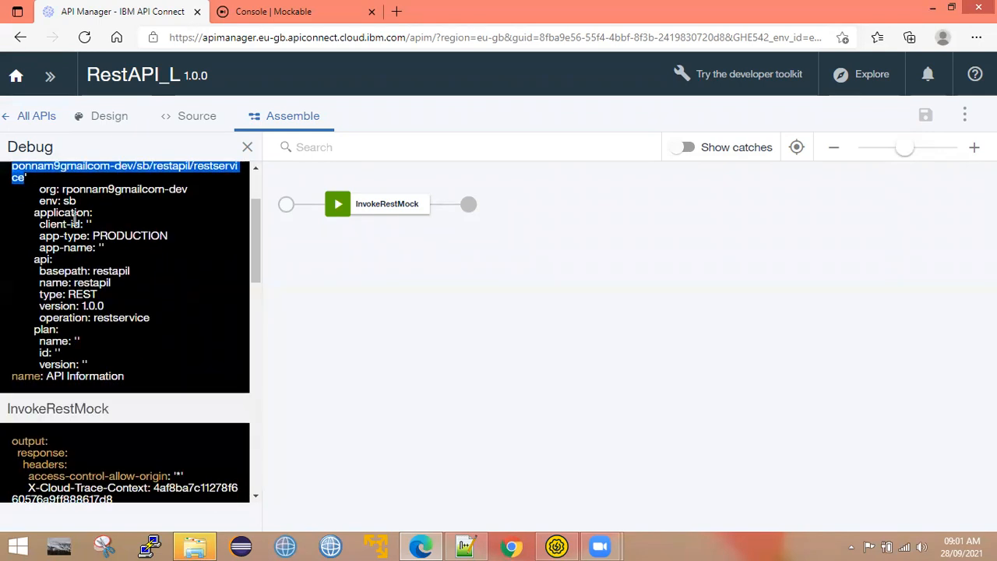
drag(64, 191, 185, 190)
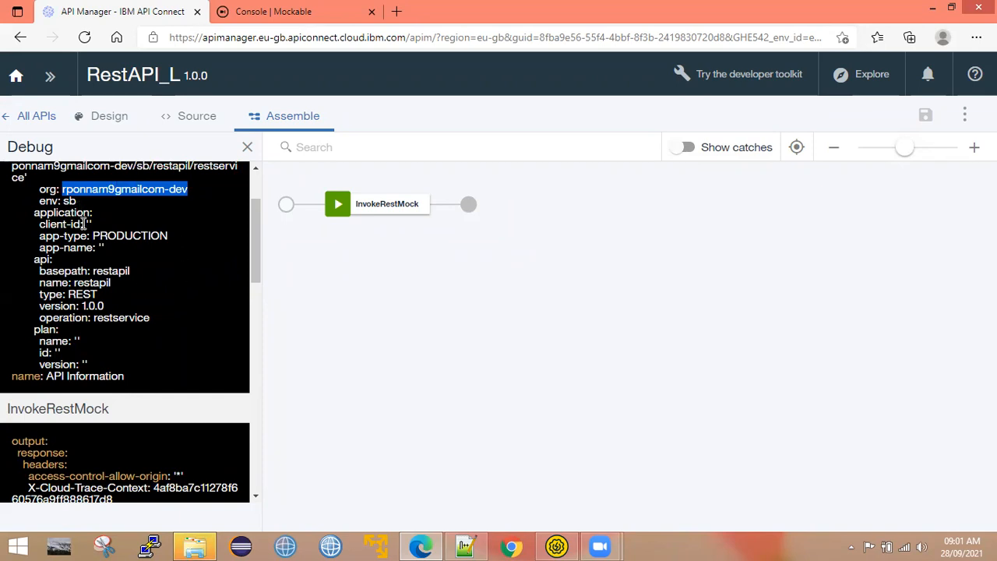
scroll(81, 222, up, 1)
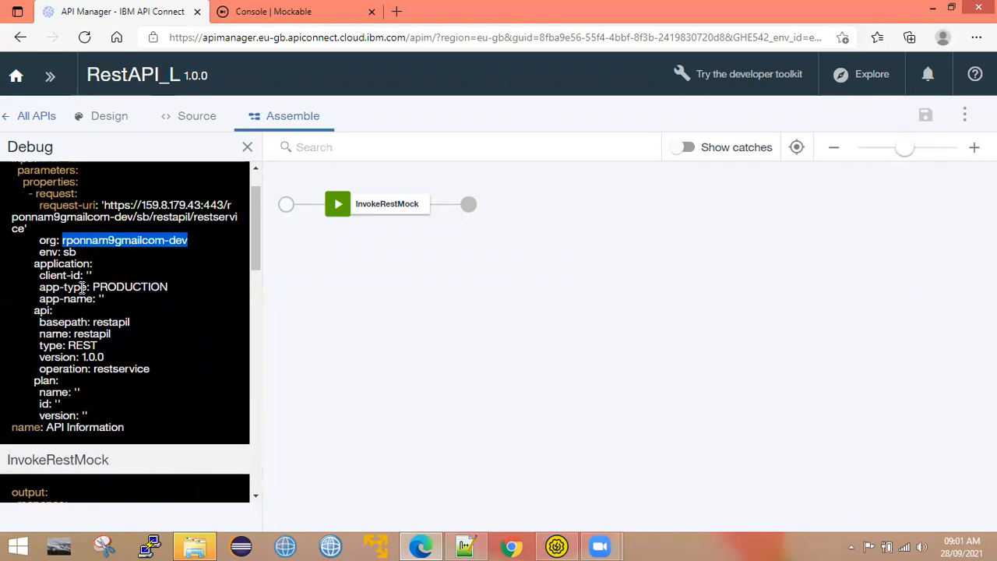
click(65, 241)
drag(63, 241, 184, 244)
click(189, 242)
mouse_move(65, 239)
mouse_down()
mouse_move(179, 240)
mouse_move(62, 240)
mouse_up()
double_click(49, 242)
double_click(69, 253)
double_click(48, 253)
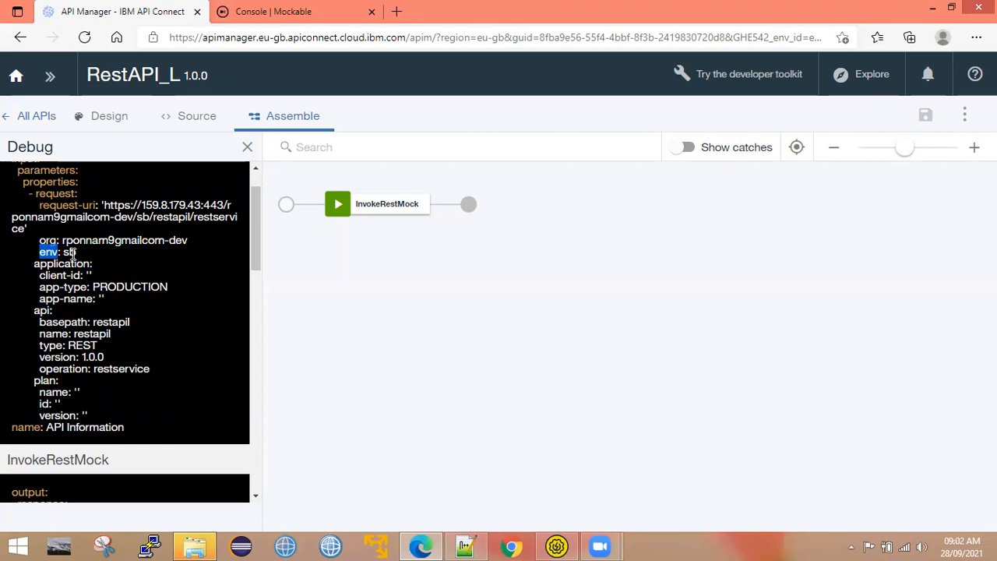
triple_click(72, 254)
Examine the application type and the API's base path, name, type, version and operation in the API Information section.
double_click(73, 265)
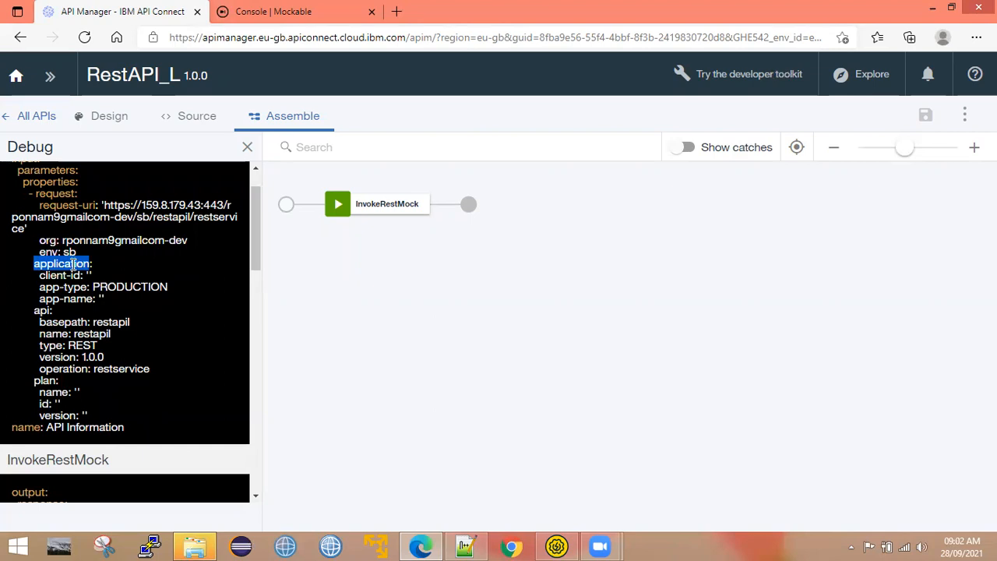
double_click(75, 286)
drag(90, 286, 140, 288)
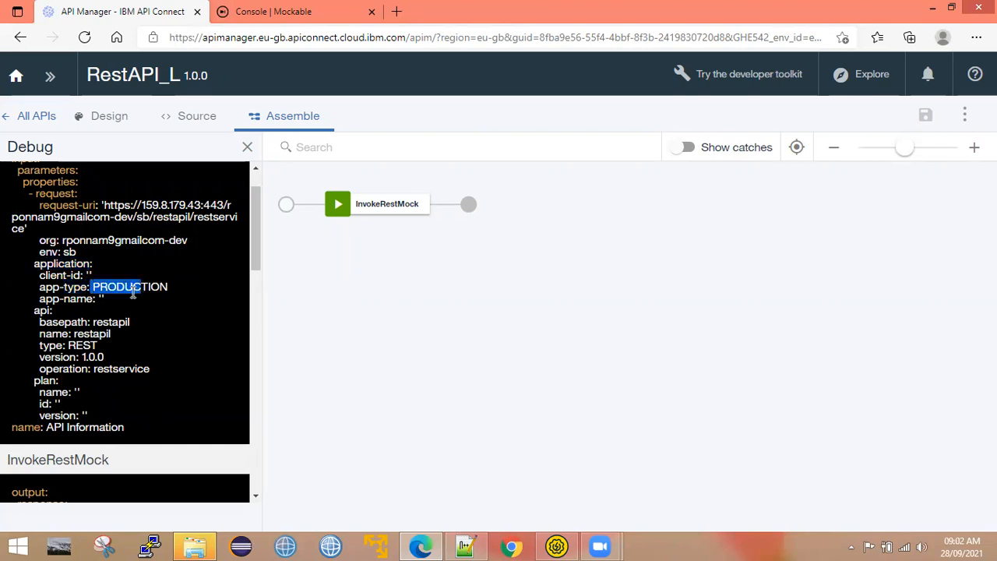
double_click(43, 311)
click(36, 321)
drag(34, 310, 62, 392)
double_click(79, 325)
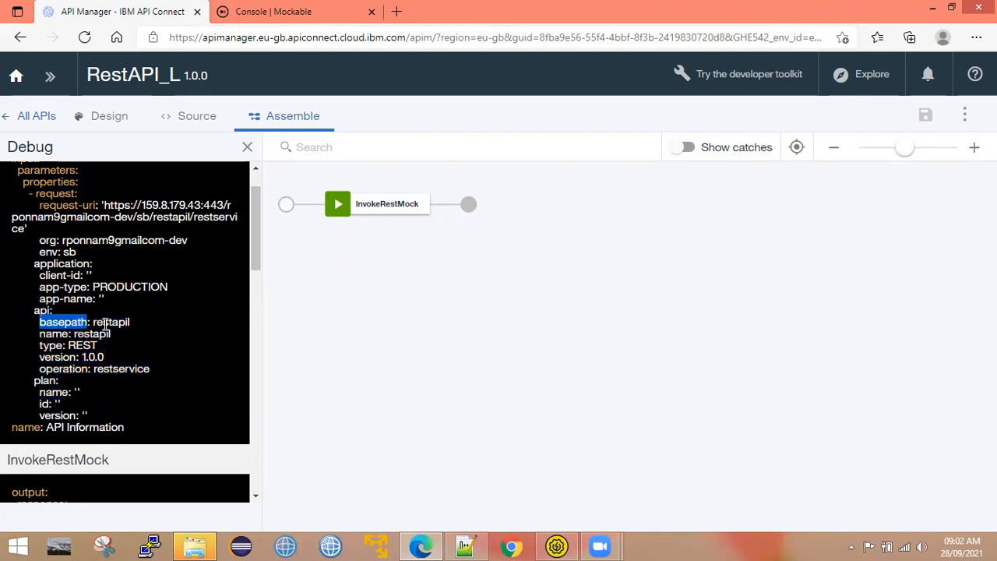
double_click(109, 322)
double_click(87, 333)
click(53, 349)
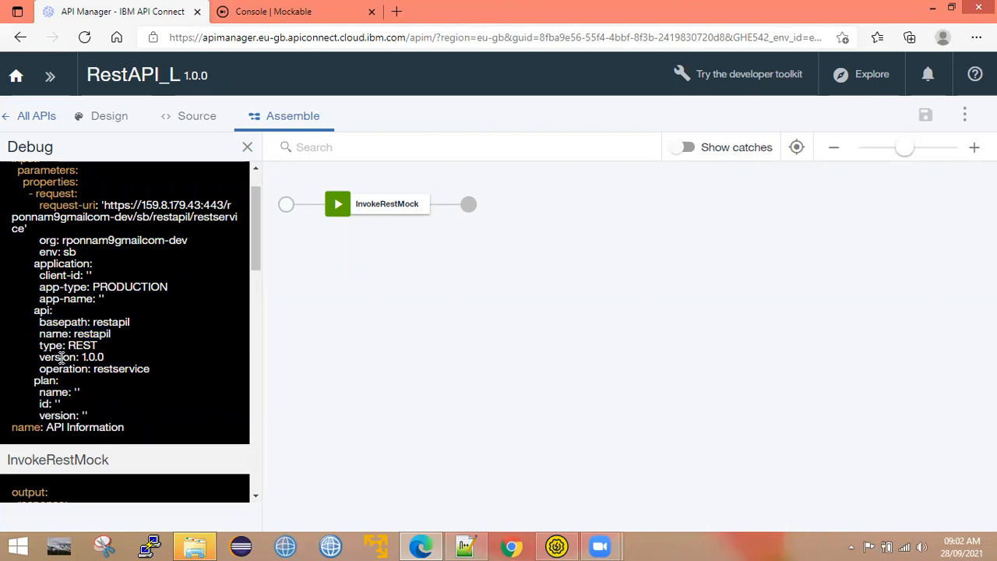
double_click(93, 356)
double_click(106, 370)
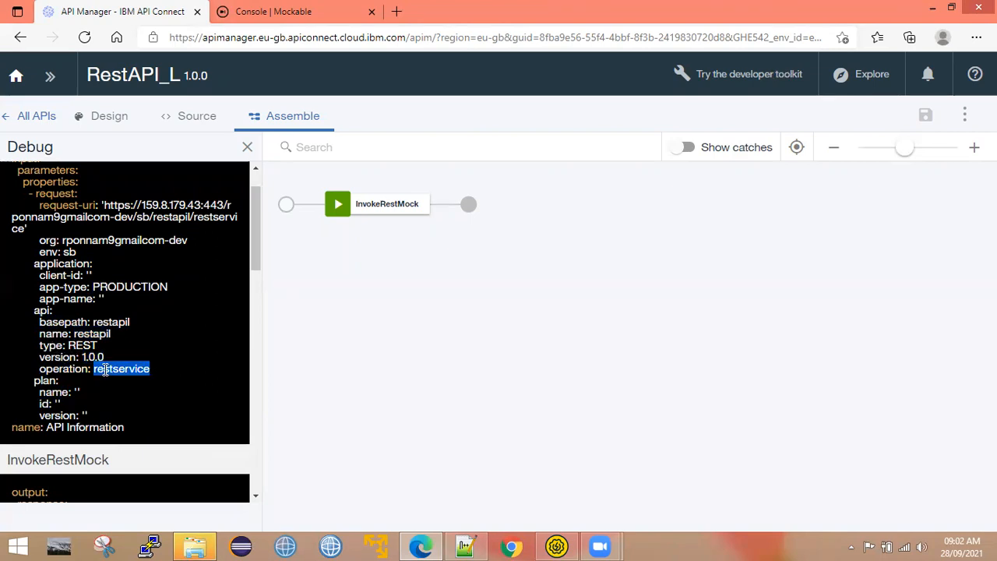
Review the plan entries and the whole API Information block, continuing to the InvokeRestMock section of the debug trace.
scroll(123, 383, down, 2)
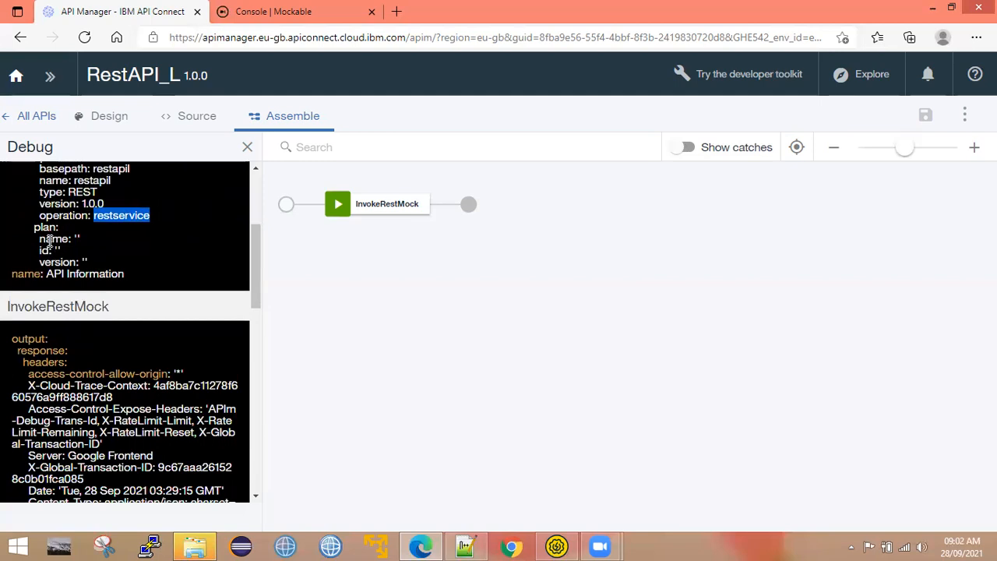
scroll(60, 229, down, 1)
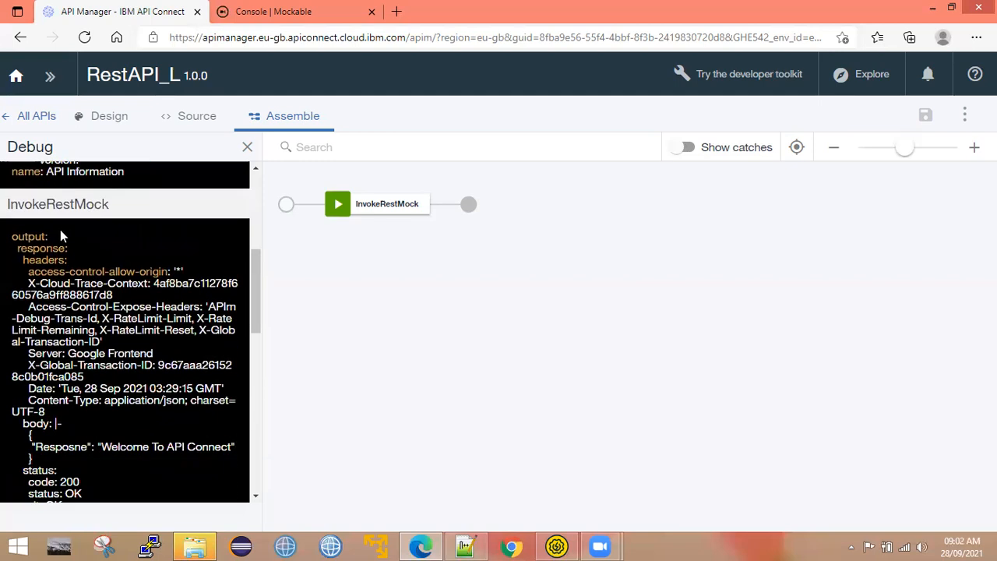
scroll(100, 296, up, 2)
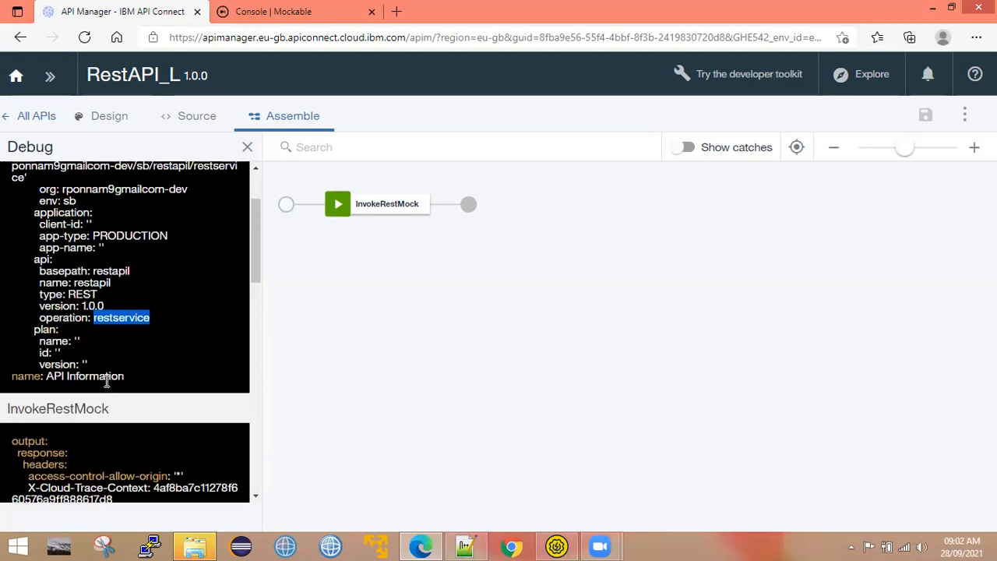
drag(123, 377, 6, 211)
scroll(250, 226, down, 3)
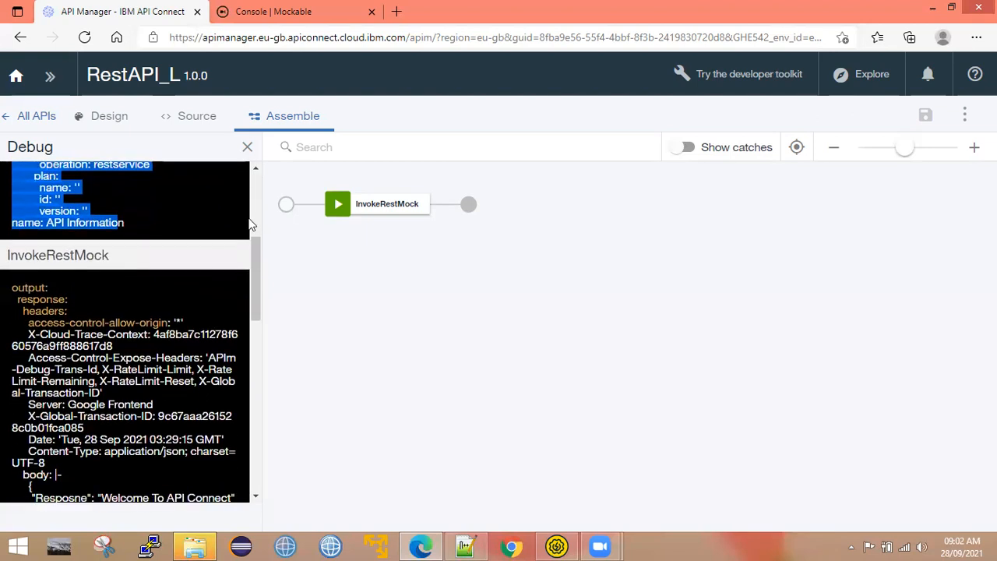
scroll(61, 244, up, 3)
scroll(24, 327, down, 3)
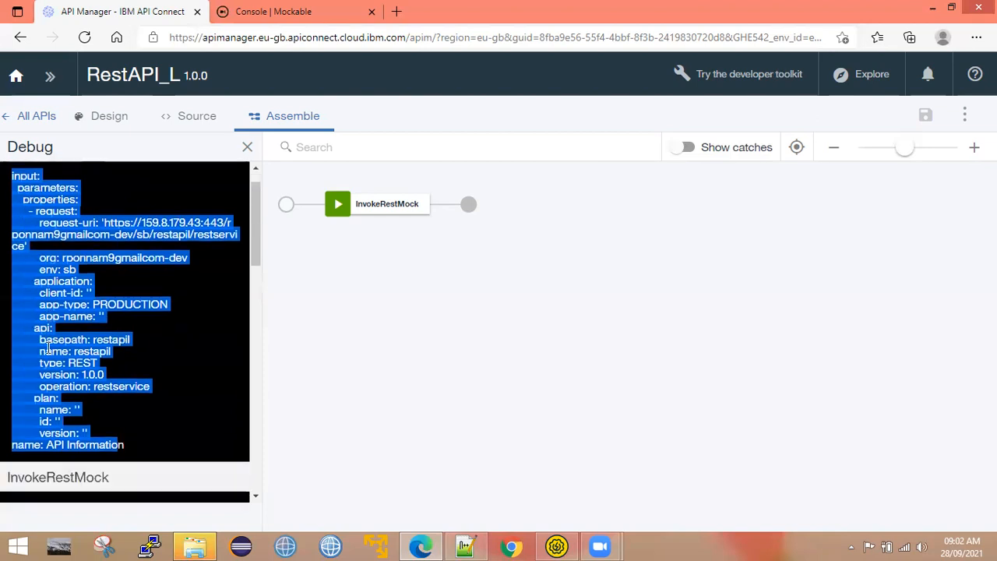
scroll(24, 327, down, 2)
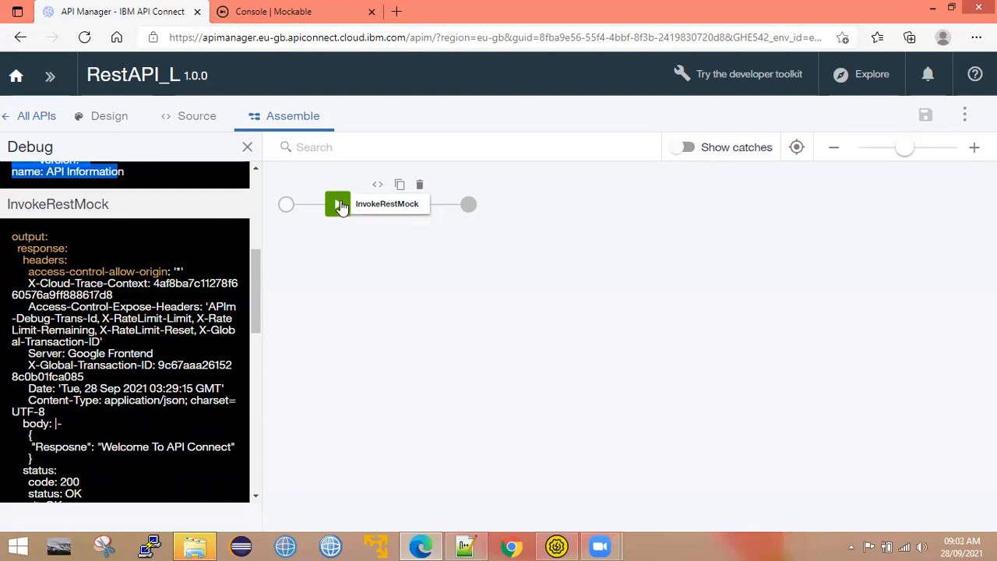
Survey the InvokeRestMock section of the trace from its output response through to its end and back.
click(625, 35)
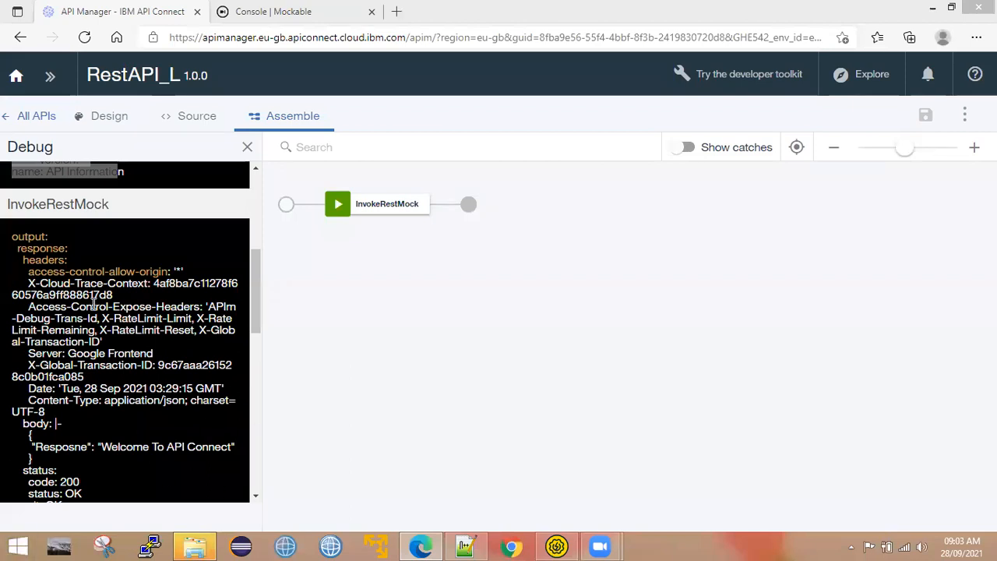
mouse_move(354, 195)
drag(21, 248, 67, 250)
click(36, 240)
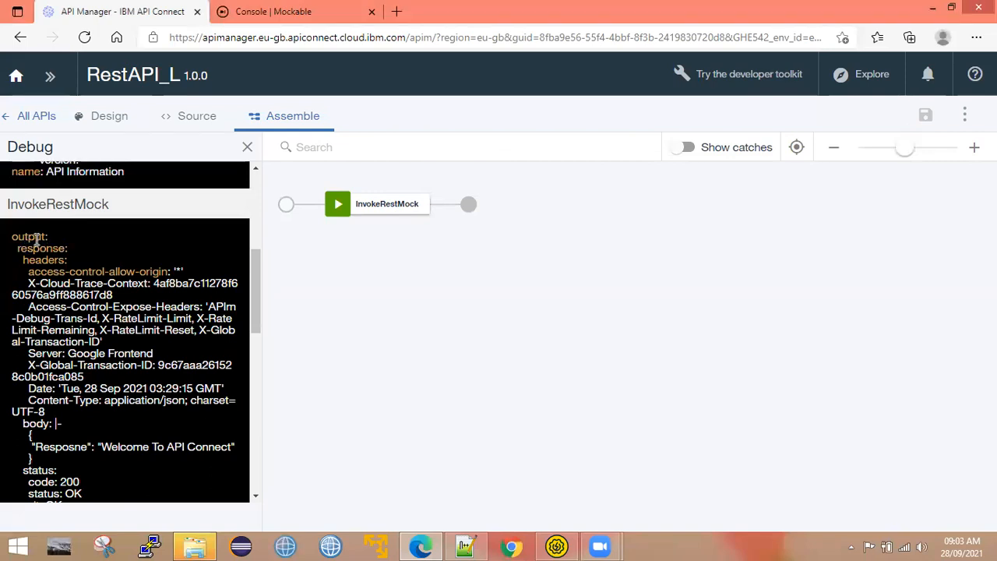
scroll(61, 382, down, 8)
scroll(68, 386, down, 3)
scroll(78, 366, up, 10)
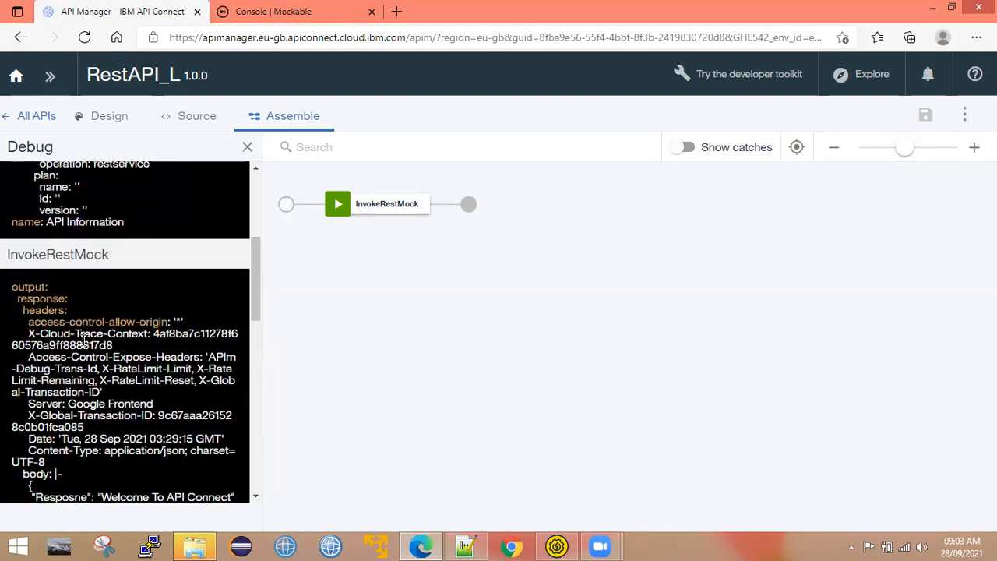
drag(17, 289, 52, 291)
click(43, 306)
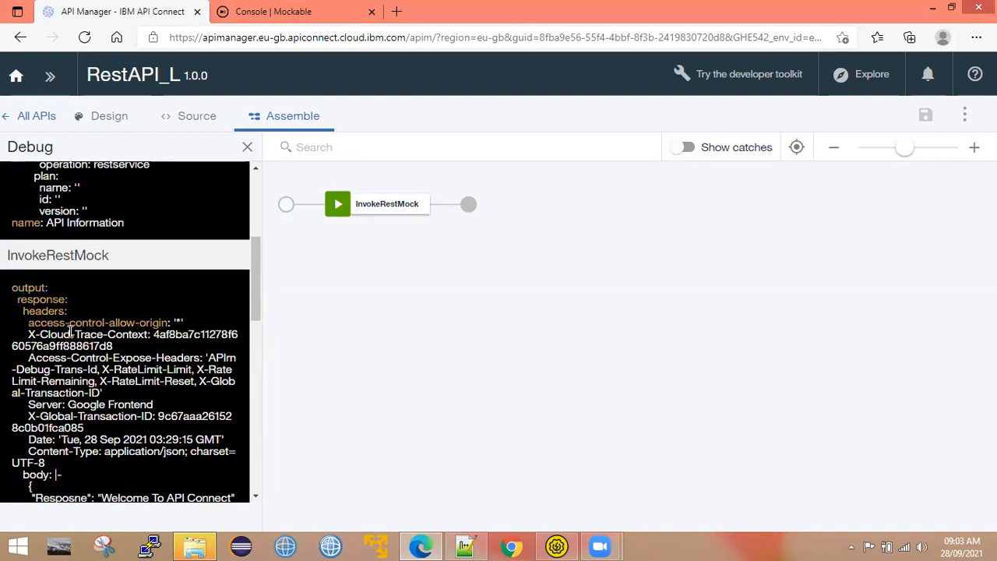
Read the response headers in the InvokeRestMock output and relate them to the invoke policy in the assembly.
drag(25, 337, 54, 475)
click(81, 453)
scroll(81, 402, down, 2)
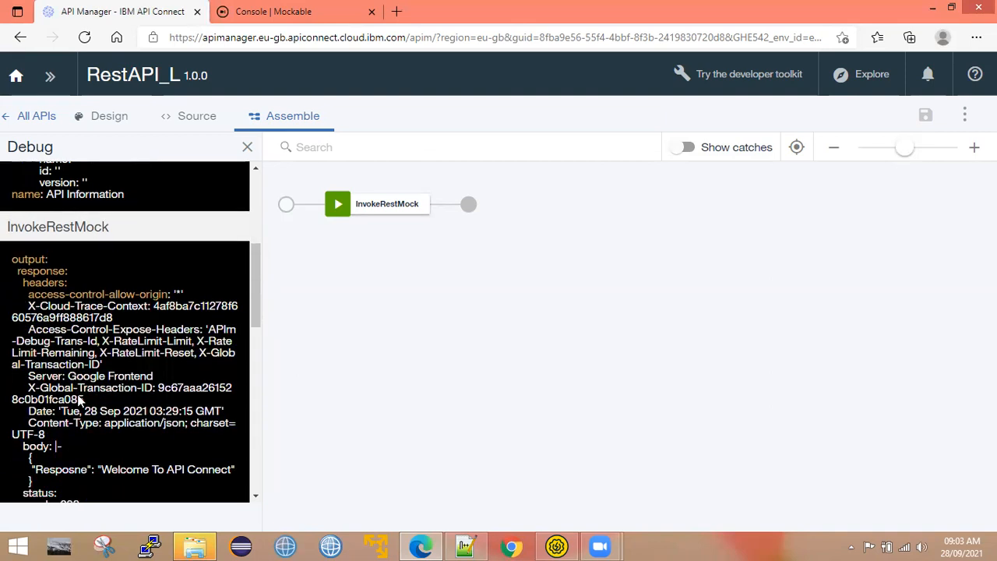
drag(25, 371, 20, 401)
click(20, 405)
scroll(22, 411, up, 3)
scroll(238, 304, down, 2)
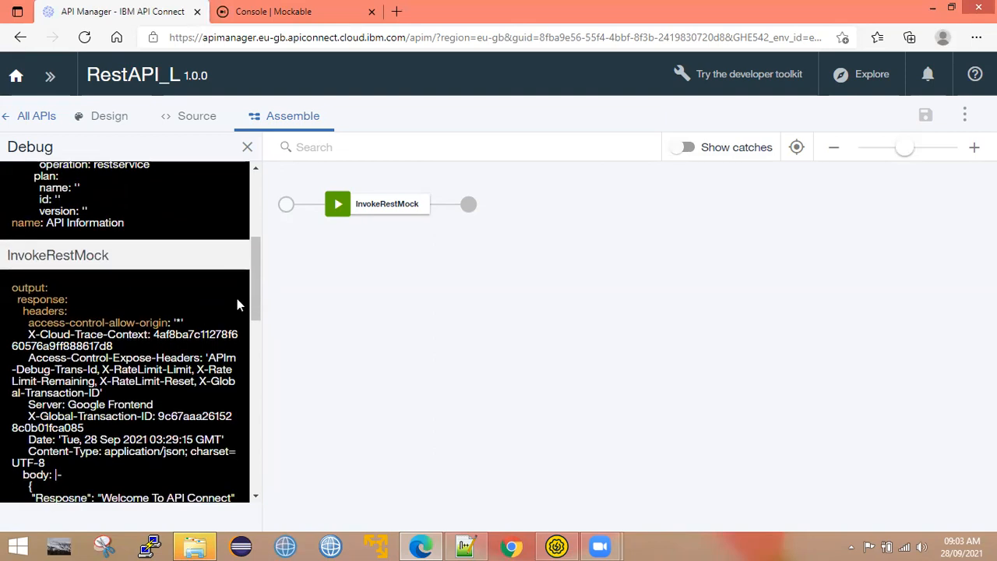
mouse_move(372, 213)
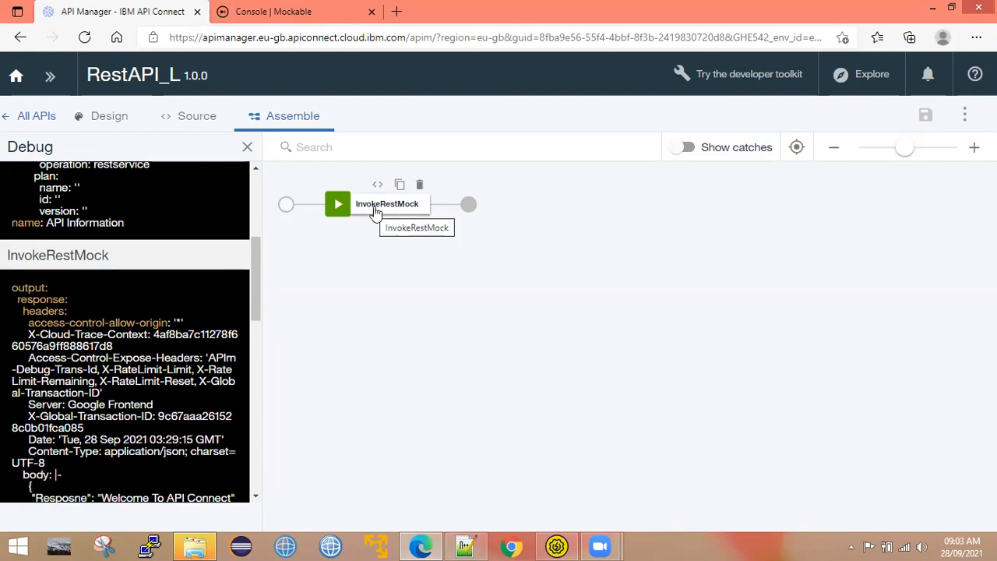
Check the content type, response body and status code in the InvokeRestMock output.
scroll(43, 311, down, 1)
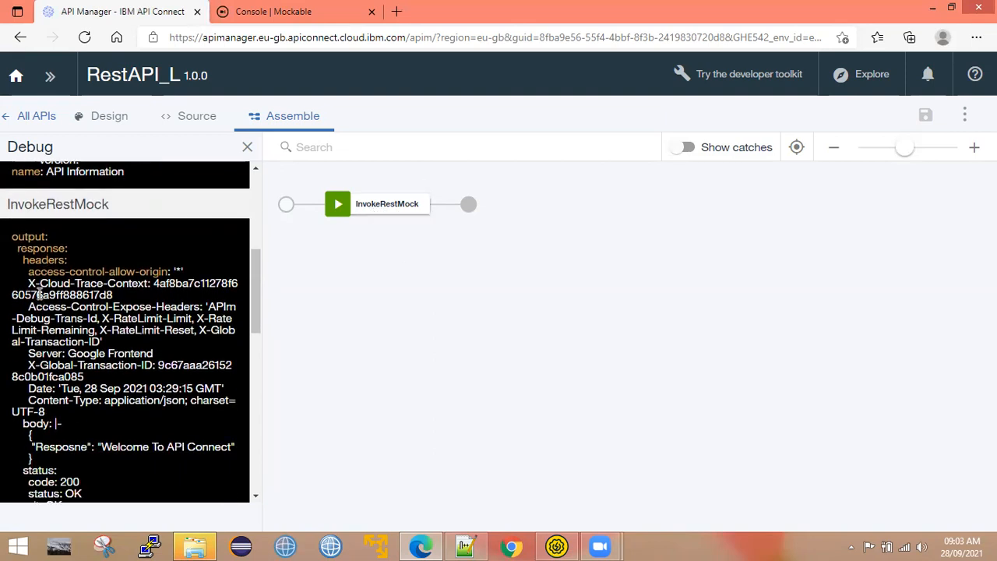
mouse_move(14, 278)
mouse_down()
mouse_move(23, 394)
mouse_move(25, 374)
mouse_move(36, 413)
mouse_up()
scroll(23, 393, down, 1)
click(120, 401)
drag(104, 398, 164, 396)
scroll(97, 405, down, 1)
click(74, 386)
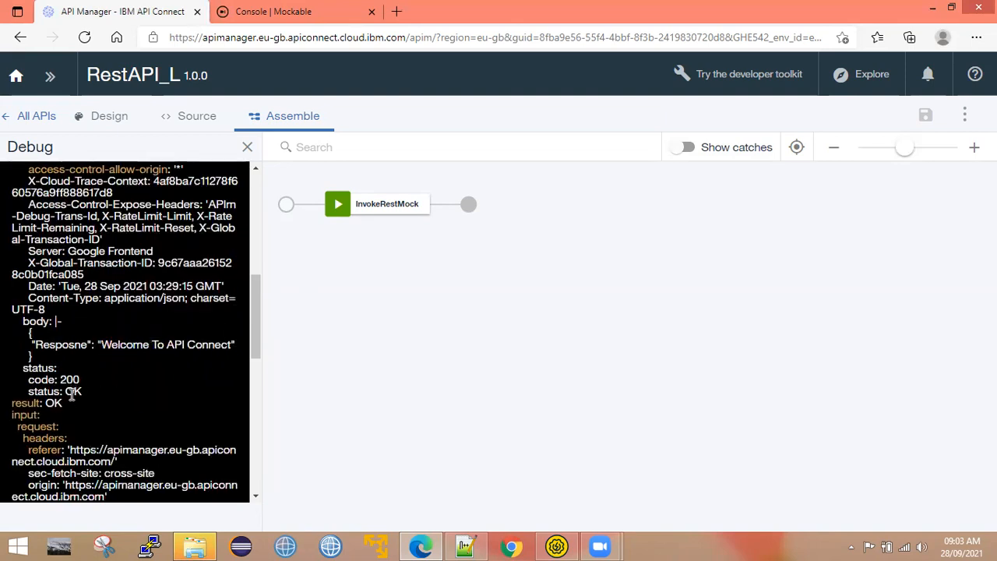
Read through the input request headers in the InvokeRestMock section of the trace, relating them to the invoke policy in the assembly.
scroll(35, 334, down, 2)
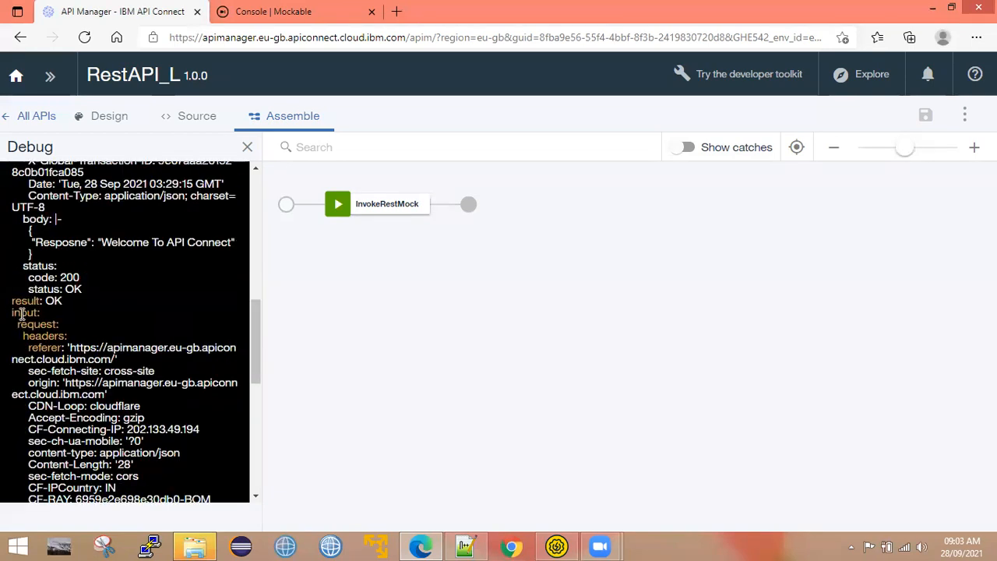
scroll(31, 304, up, 6)
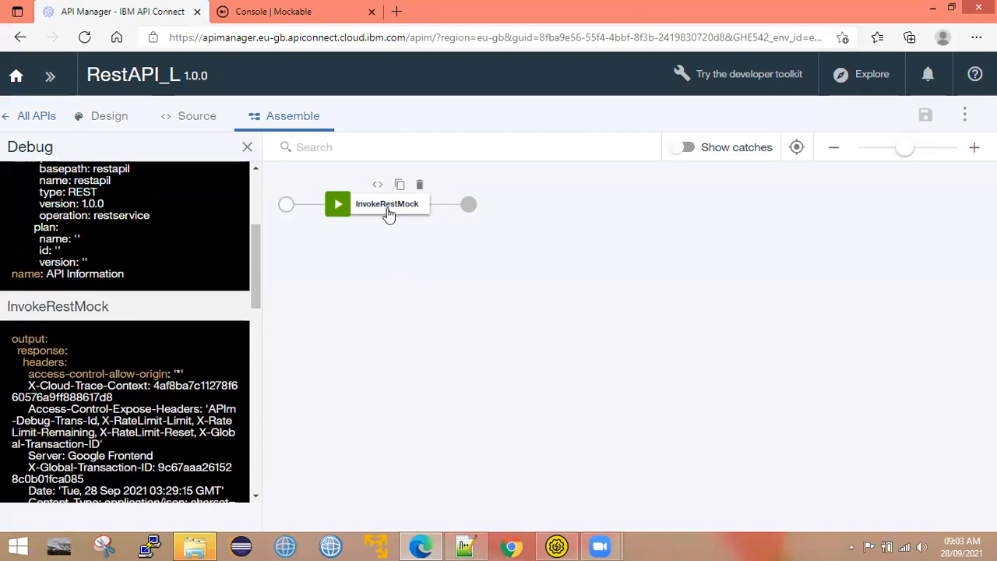
scroll(121, 378, down, 6)
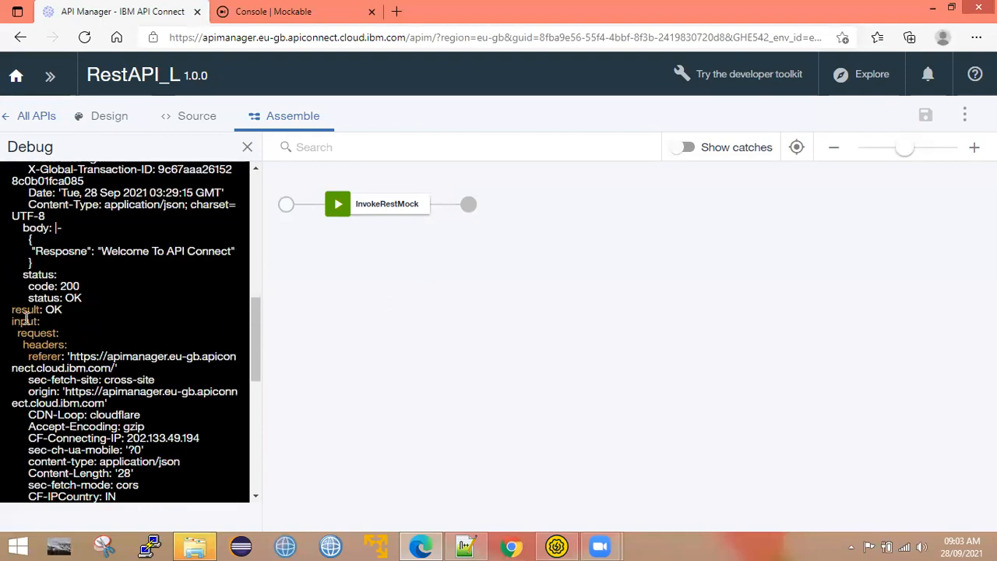
double_click(39, 326)
click(50, 347)
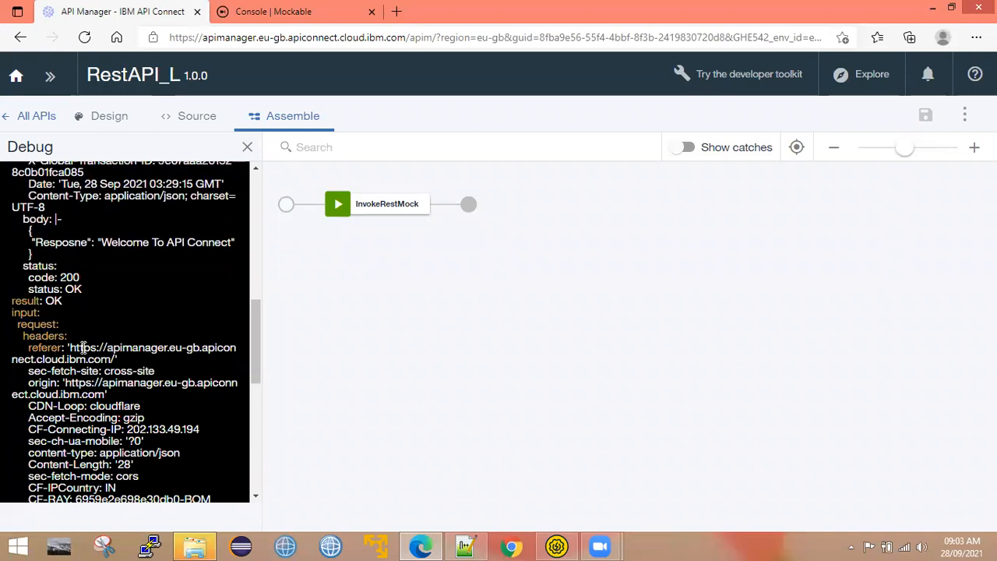
drag(71, 347, 91, 410)
scroll(91, 410, down, 4)
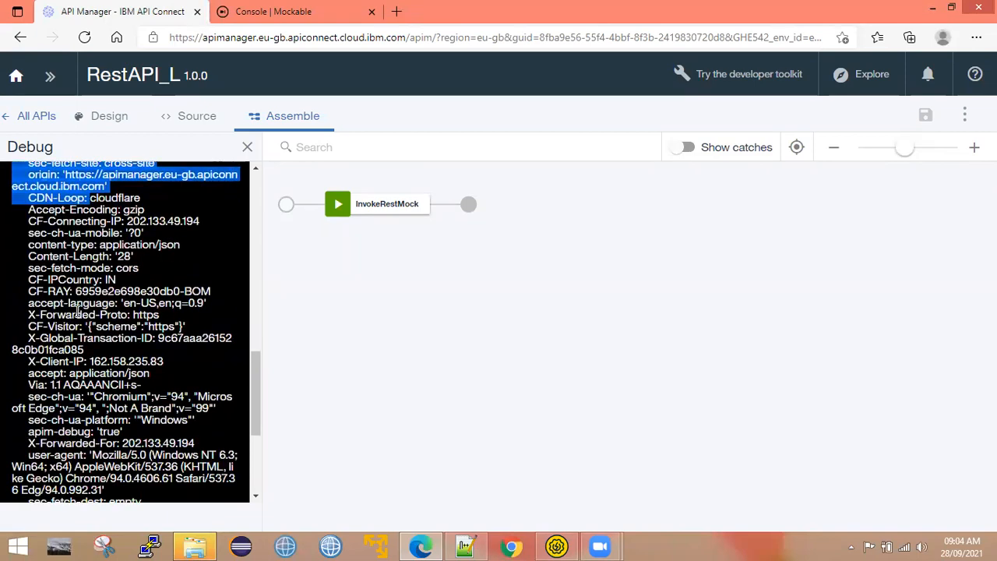
scroll(93, 310, down, 2)
drag(89, 245, 149, 257)
scroll(61, 380, down, 1)
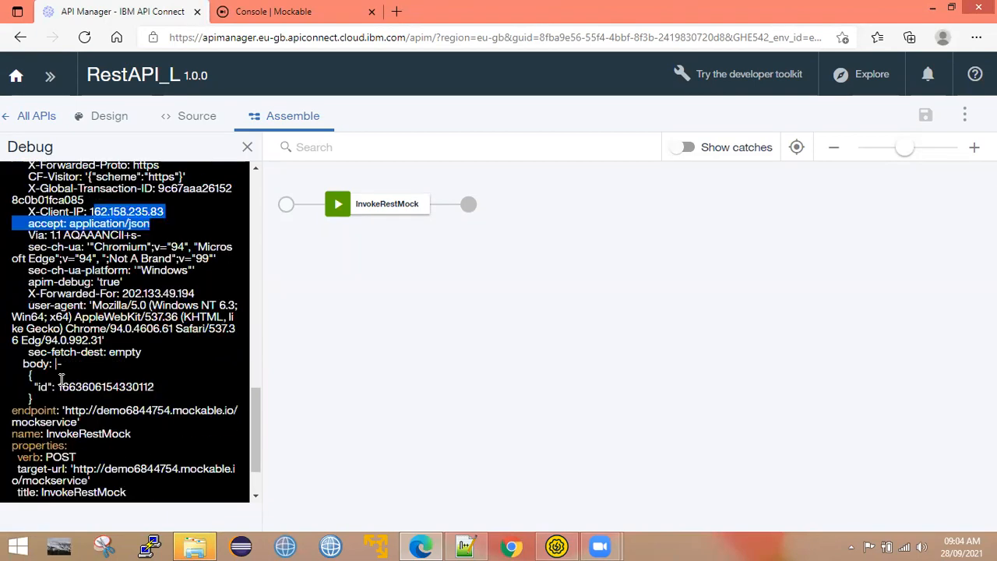
Examine the request body passed into the InvokeRestMock policy in the debug trace.
drag(23, 365, 35, 405)
click(64, 402)
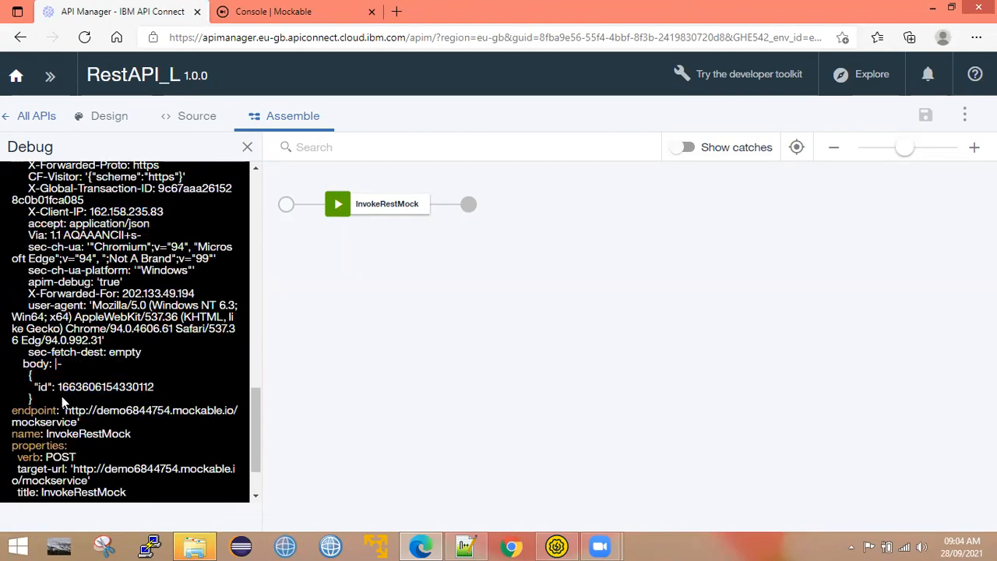
mouse_move(363, 207)
drag(39, 400, 18, 366)
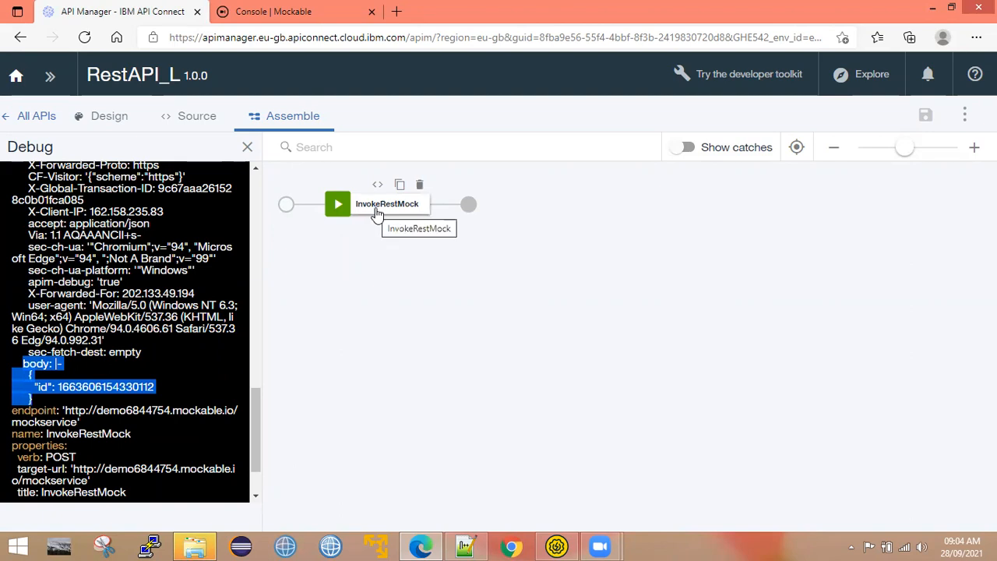
Check the endpoint, policy name, verb, target URL and title at the end of the InvokeRestMock trace.
scroll(155, 382, down, 2)
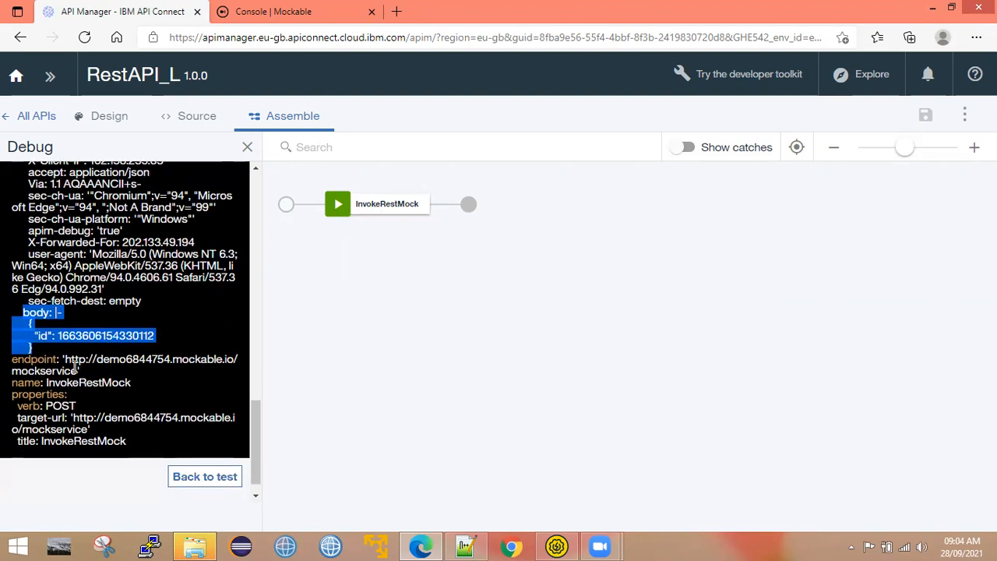
mouse_move(377, 207)
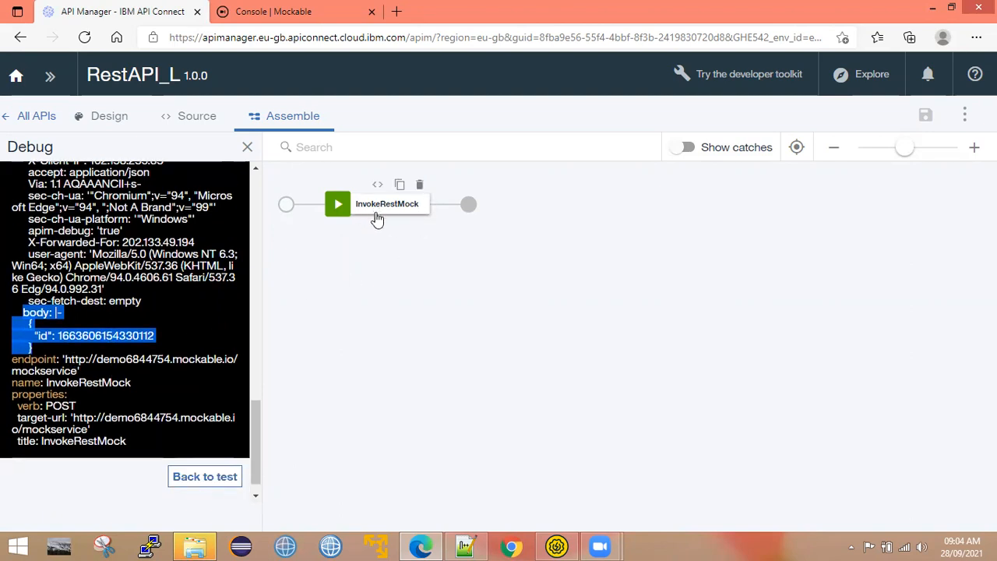
drag(66, 359, 145, 366)
drag(34, 381, 95, 381)
click(58, 403)
scroll(58, 398, down, 1)
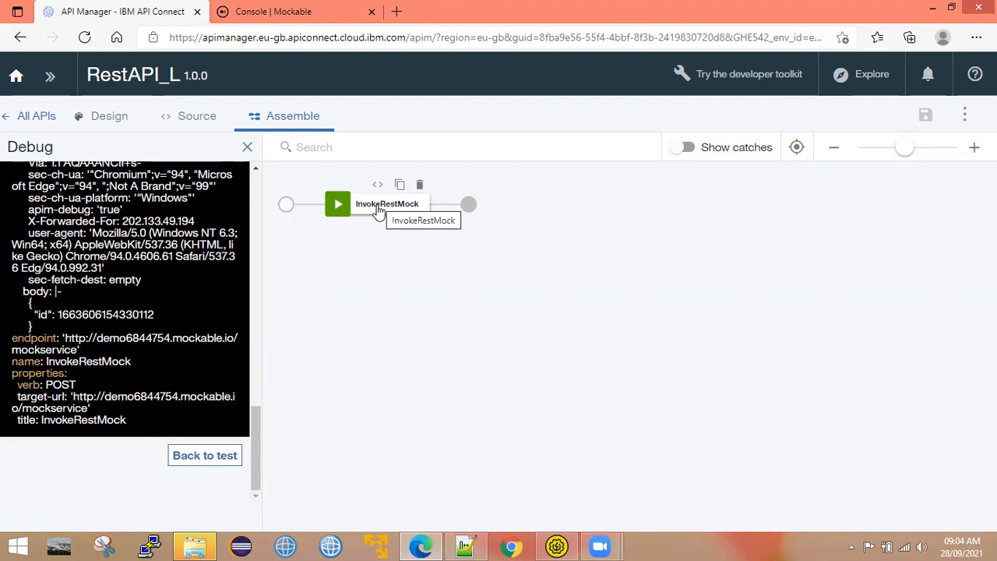
drag(74, 405, 133, 428)
click(133, 428)
scroll(141, 382, up, 2)
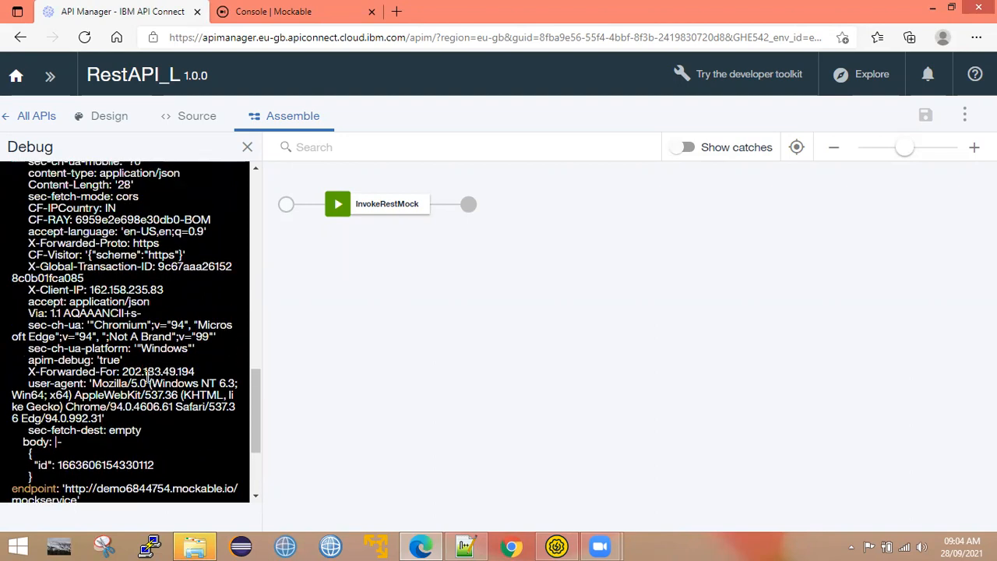
scroll(201, 471, down, 2)
Return to the test and invoke post /restservice again with the same request, checking the response's status code, headers and body.
click(205, 454)
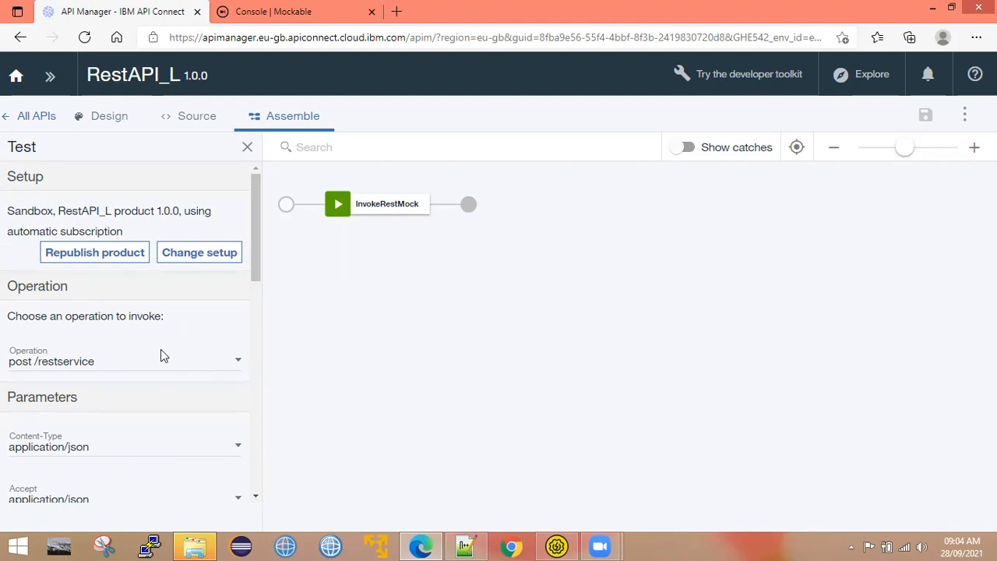
scroll(254, 324, down, 1)
scroll(256, 358, down, 4)
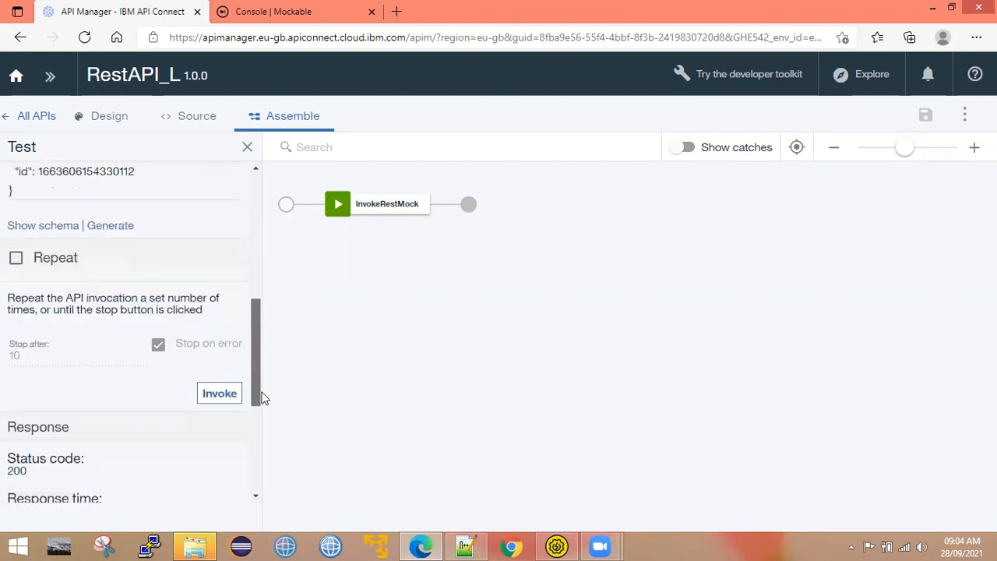
click(215, 394)
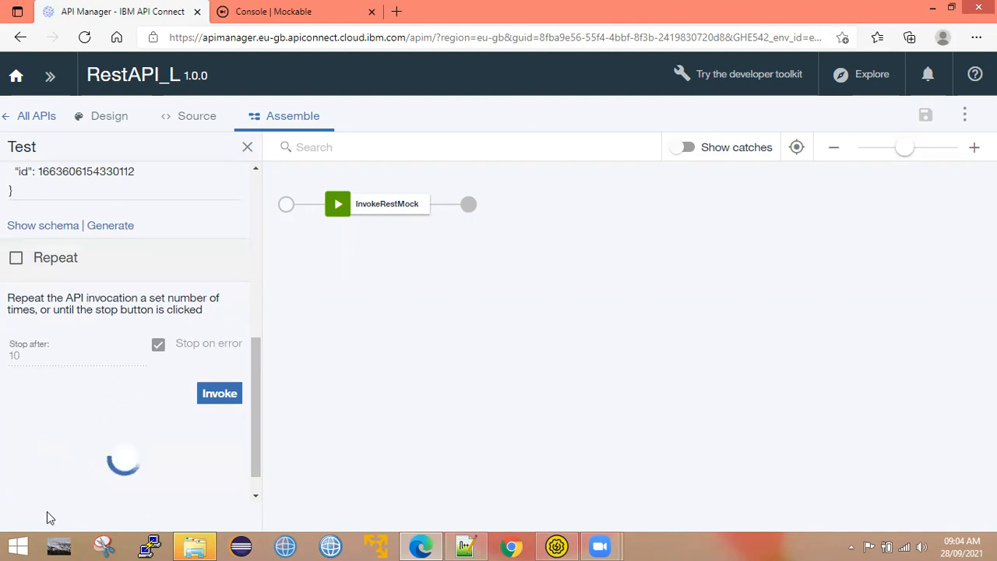
scroll(56, 505, down, 3)
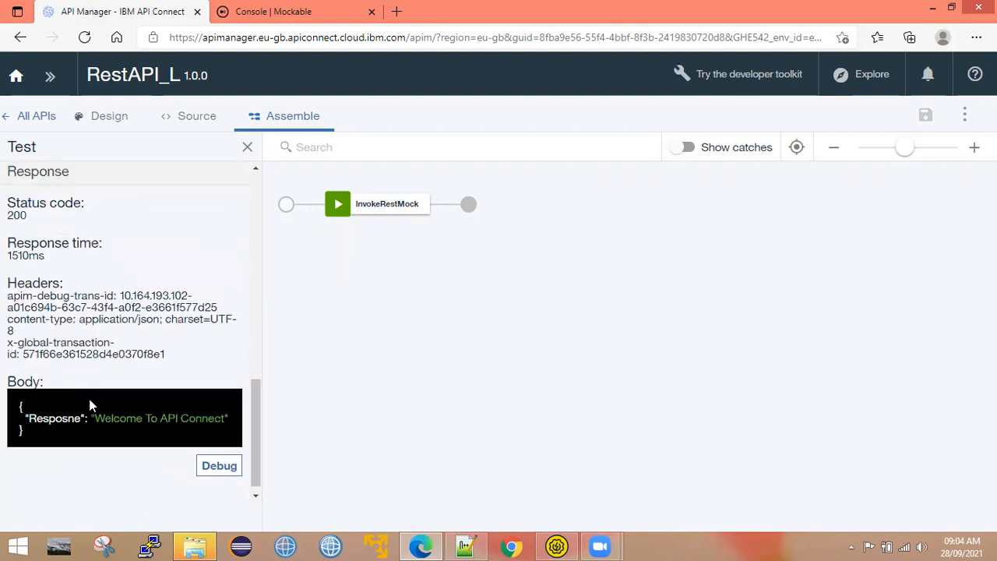
scroll(94, 421, up, 1)
scroll(98, 413, down, 1)
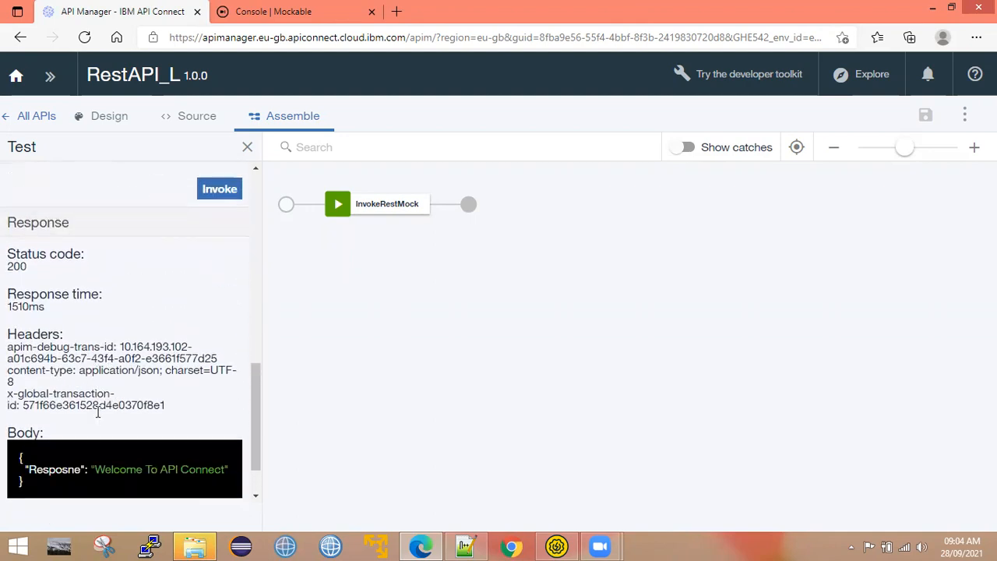
Remove the colon and space after "id" in the JSON request body and invoke the operation with it.
scroll(101, 416, up, 5)
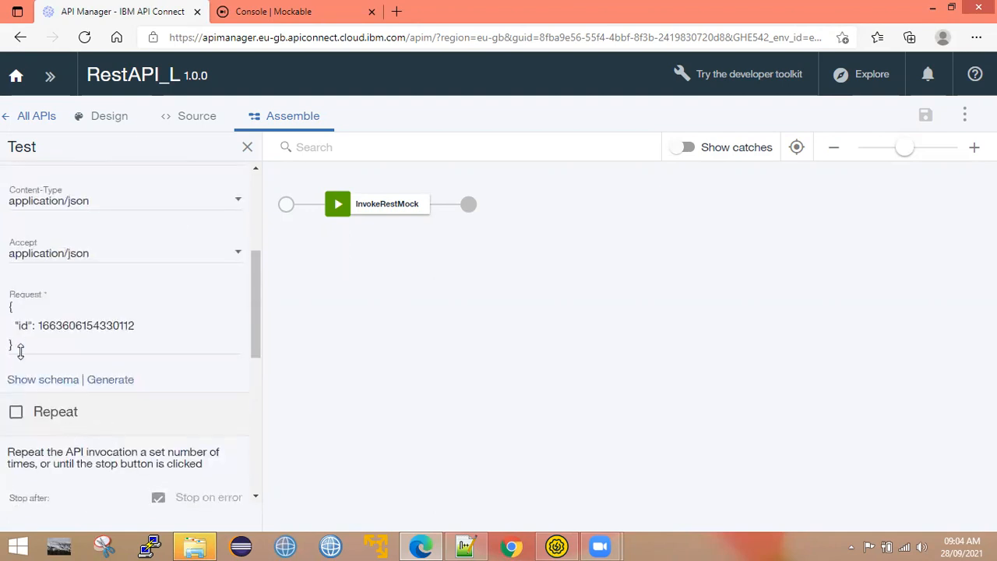
click(38, 326)
key(BackSpace)
key(BackSpace)
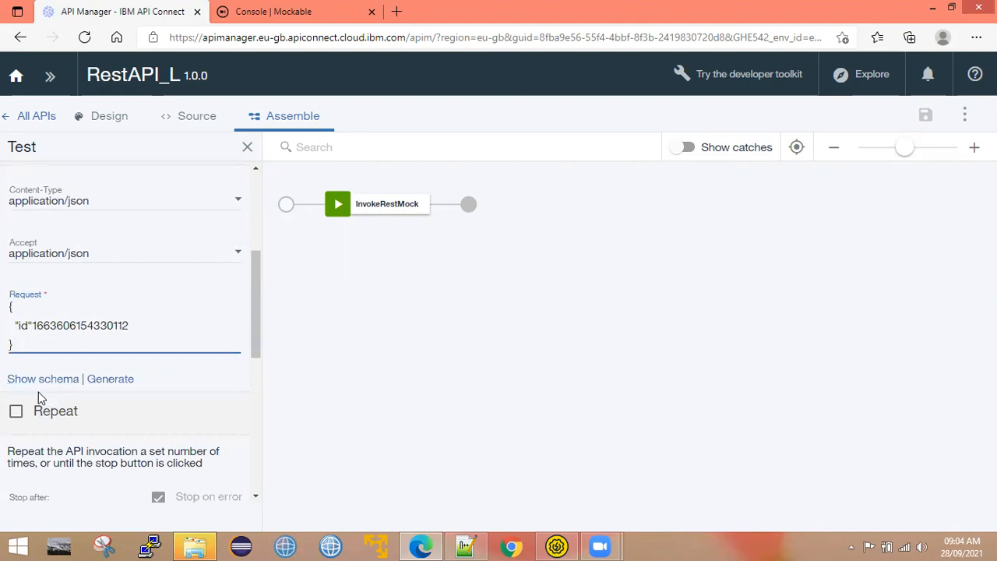
scroll(38, 392, down, 2)
click(218, 393)
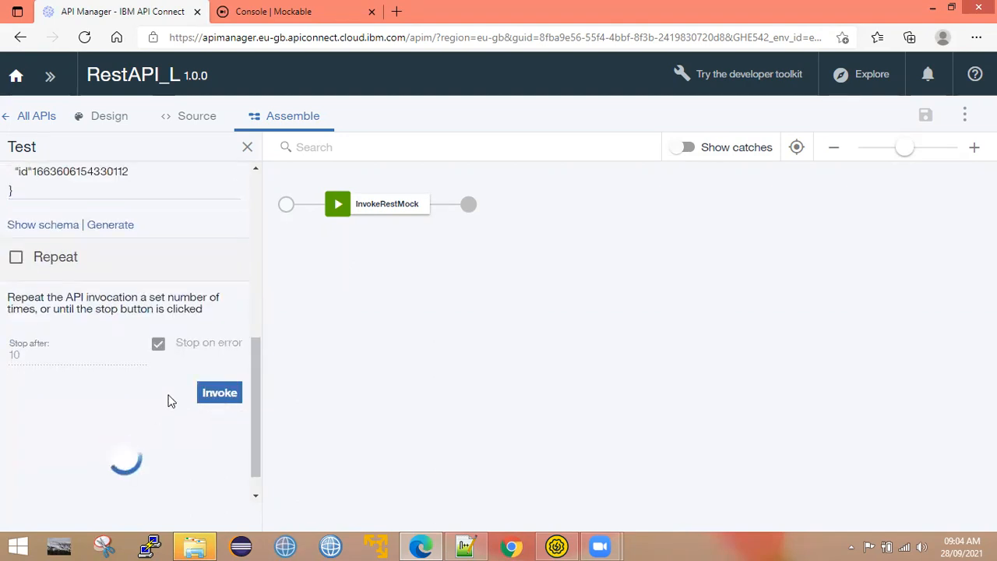
Review the malformed id line in the request body and check the status code in the response.
scroll(133, 383, down, 2)
scroll(67, 267, up, 3)
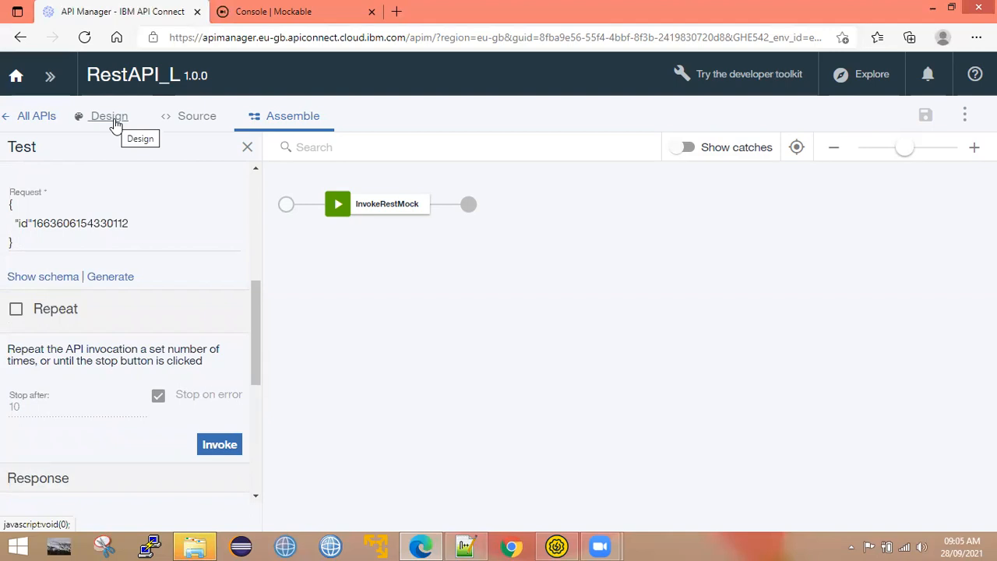
click(34, 222)
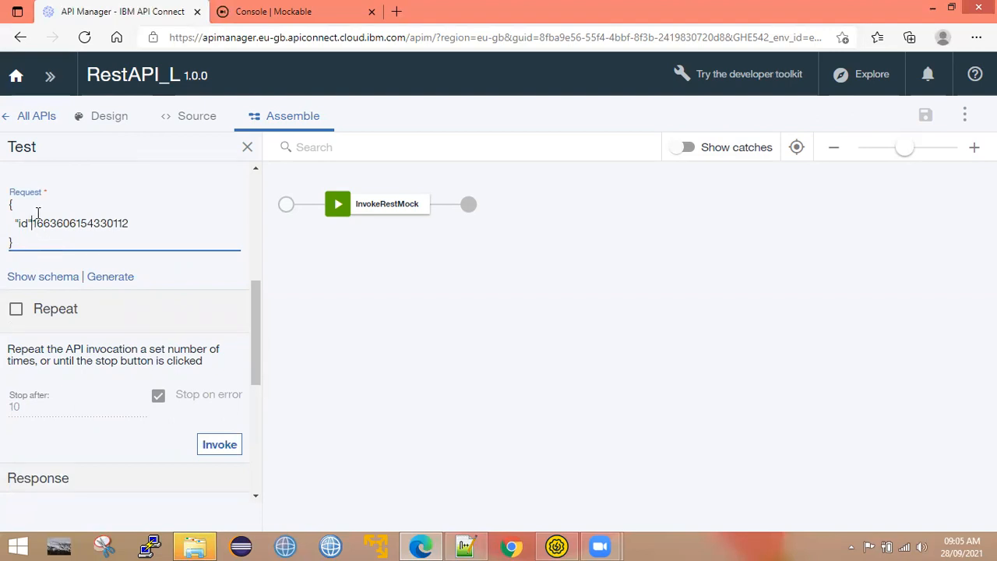
drag(29, 245, 3, 218)
scroll(18, 229, down, 3)
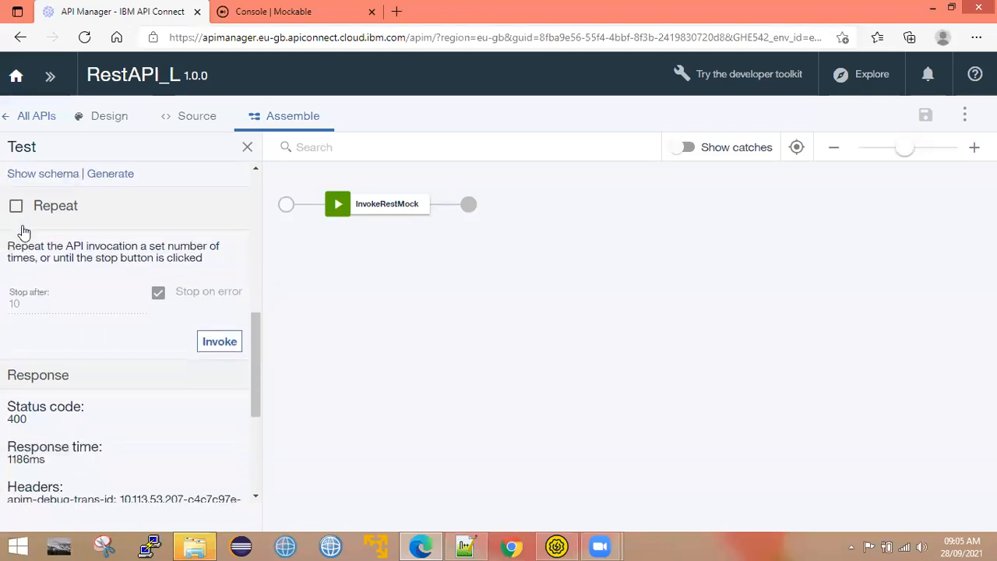
scroll(94, 351, down, 1)
drag(8, 266, 24, 266)
click(44, 273)
scroll(62, 335, down, 2)
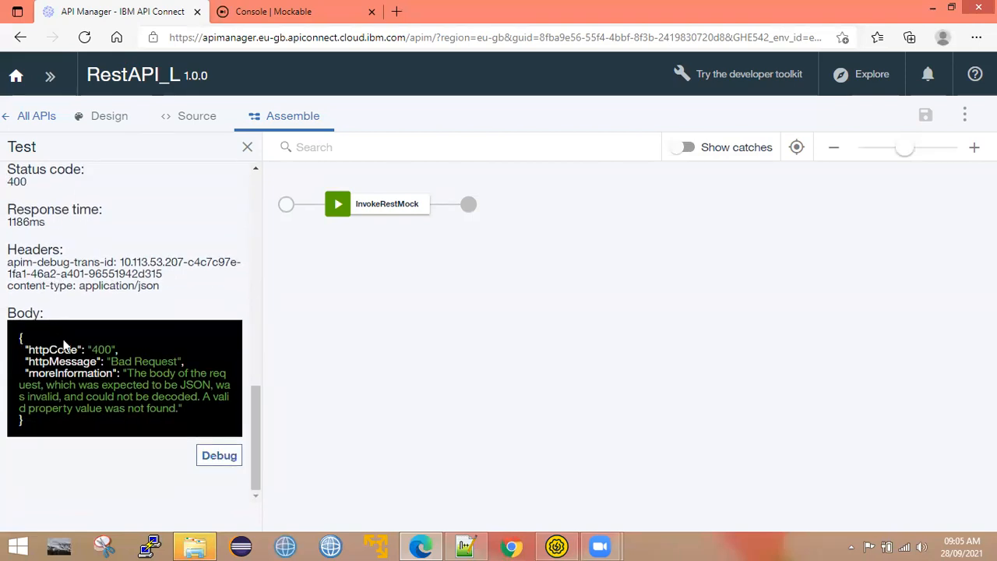
Read the httpCode, httpMessage and moreInformation entries in the error response body.
drag(92, 349, 112, 349)
double_click(167, 361)
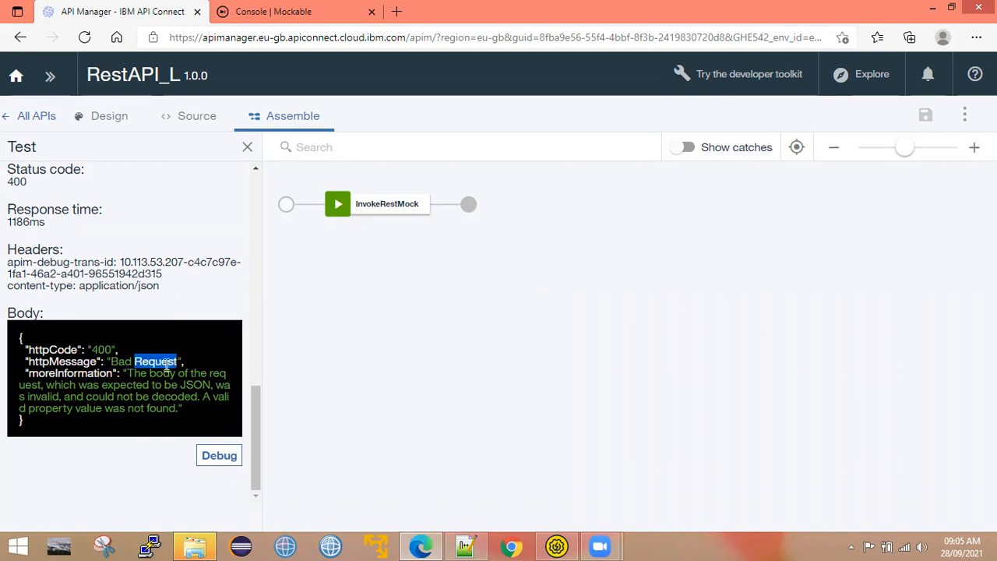
double_click(78, 374)
click(152, 373)
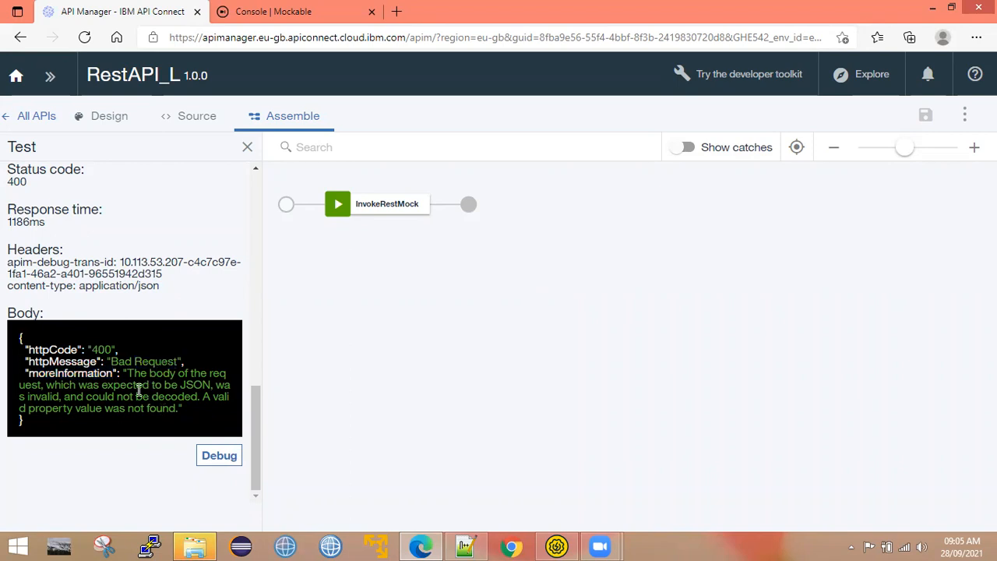
drag(127, 373, 195, 374)
drag(46, 385, 194, 384)
drag(48, 397, 184, 398)
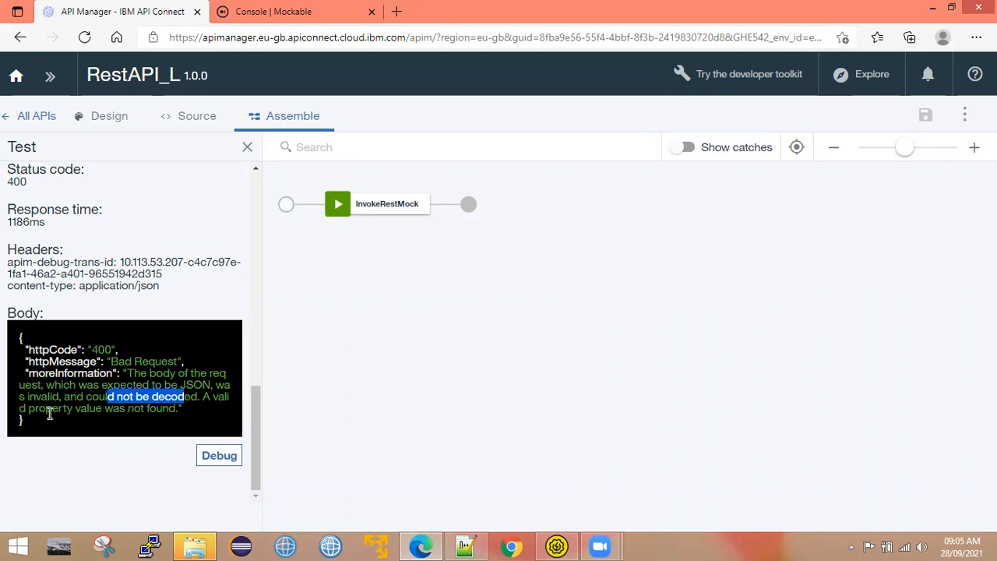
drag(30, 410, 174, 411)
click(172, 414)
Compare the malformed request with its error response and open the debug trace of the call.
scroll(117, 412, up, 7)
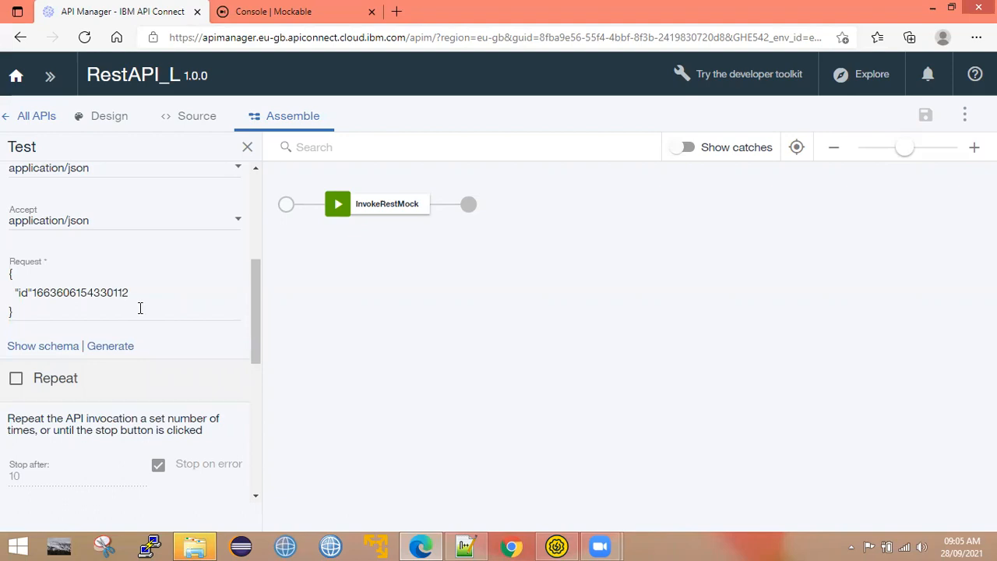
scroll(137, 366, down, 3)
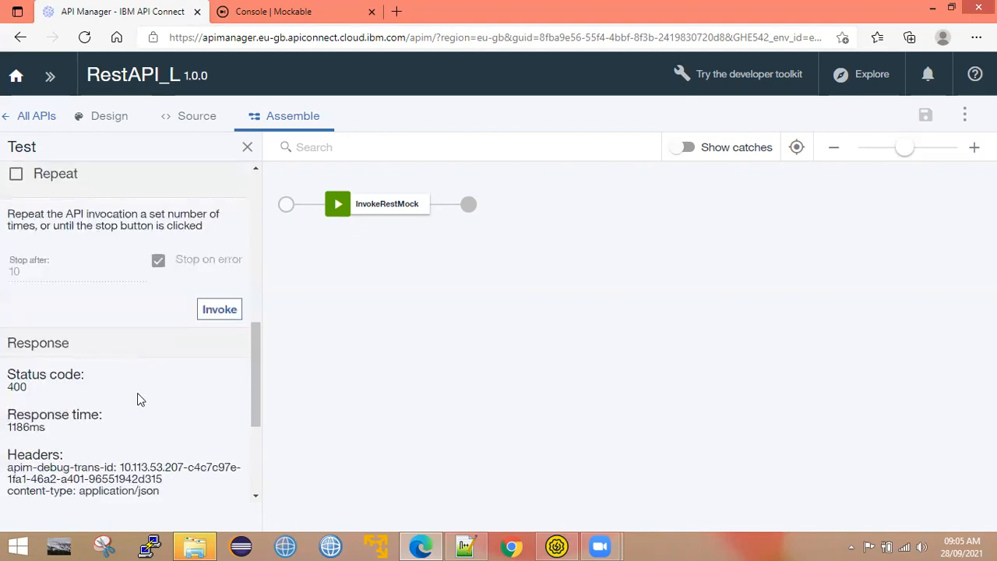
scroll(131, 431, down, 3)
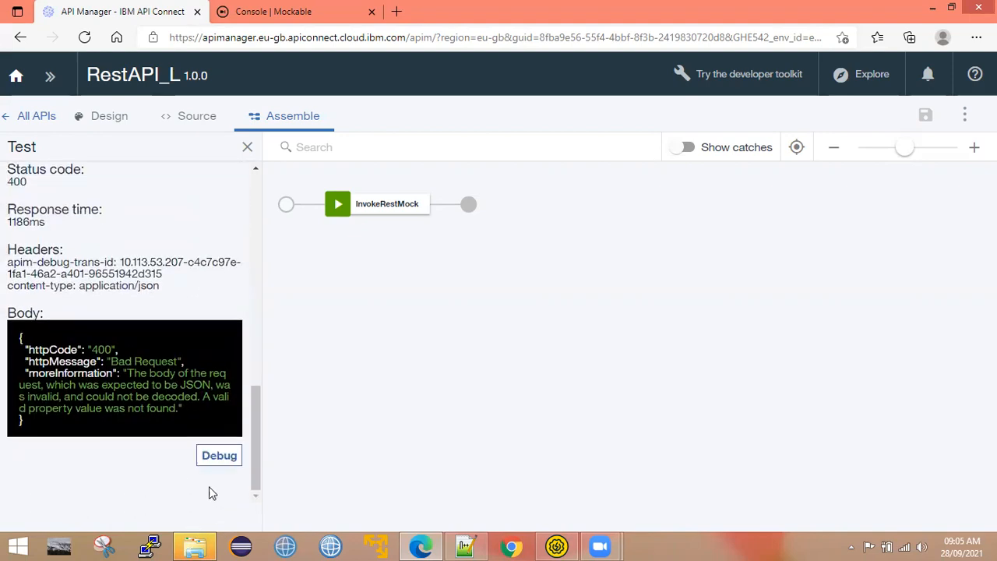
click(220, 459)
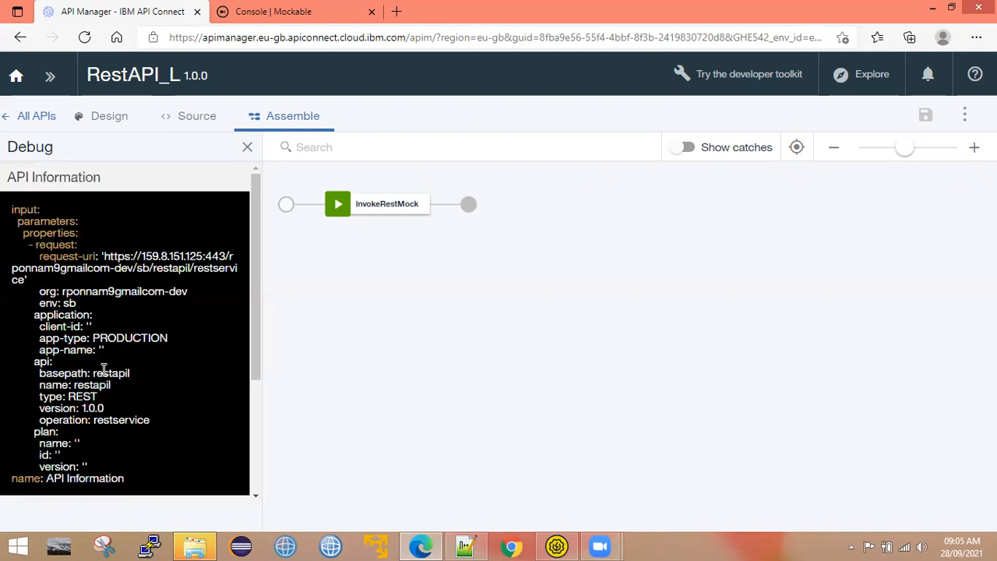
Review the API Information and Error sections of the trace, including the result and error codes, and close the debug view.
scroll(80, 392, down, 4)
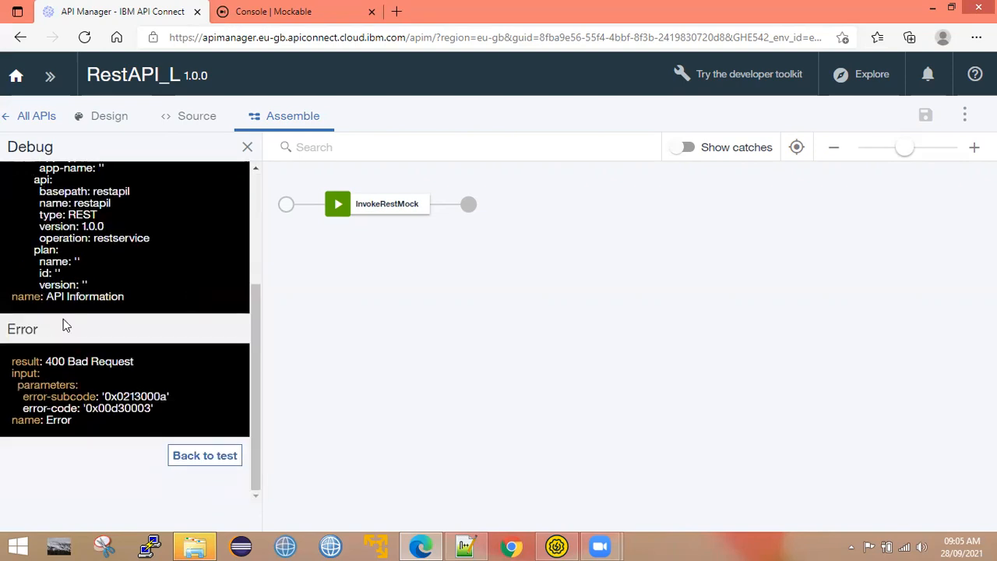
scroll(63, 343, up, 3)
scroll(62, 346, up, 1)
drag(13, 209, 77, 466)
scroll(70, 436, down, 3)
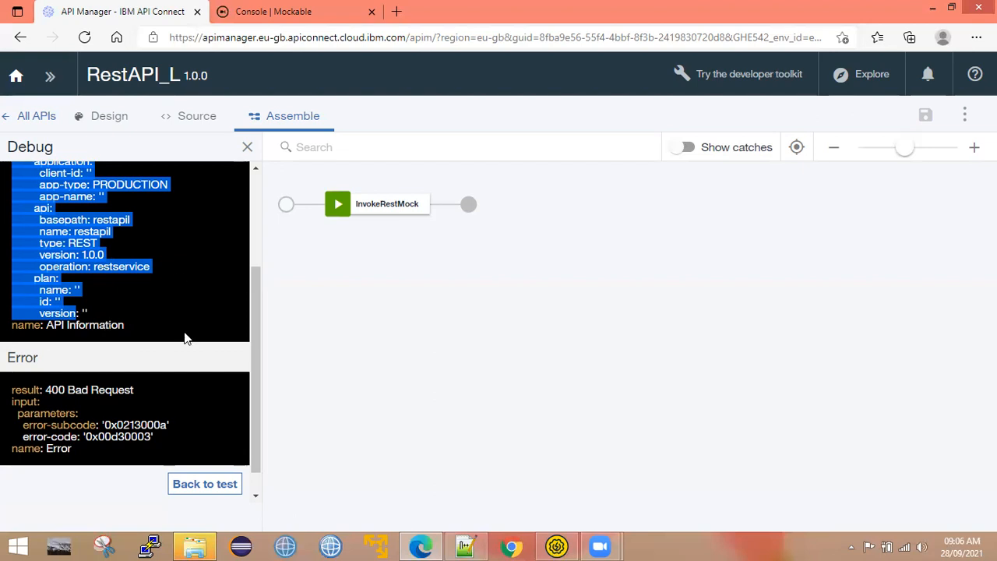
scroll(189, 339, down, 1)
drag(33, 361, 75, 361)
drag(90, 394, 89, 430)
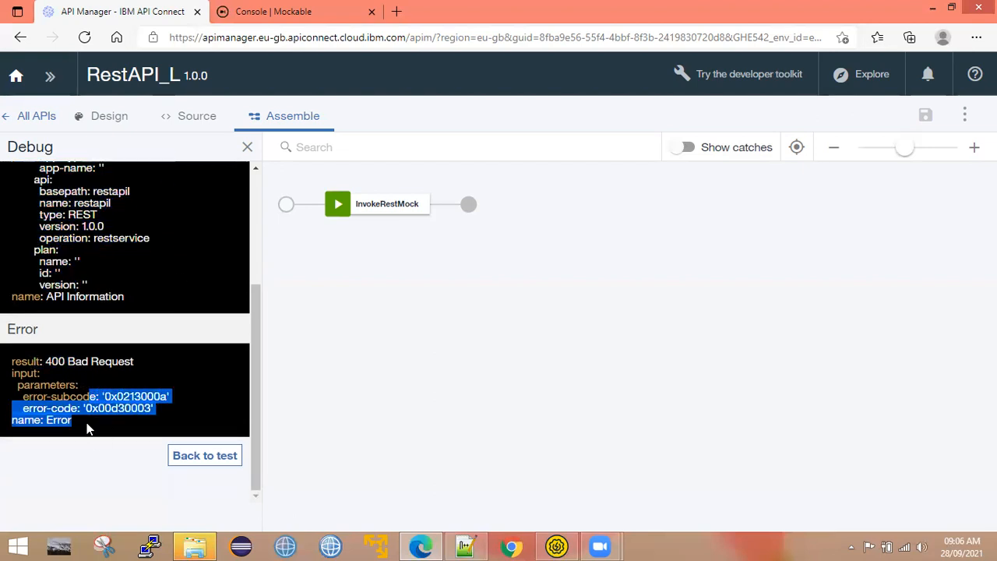
click(246, 148)
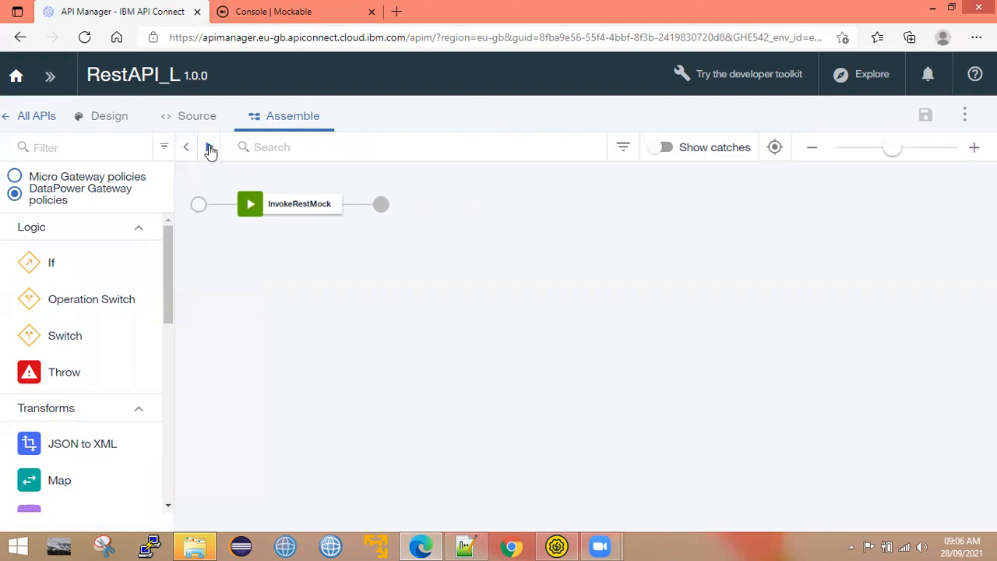
Open the API's test tool, choose the post /restservice operation and review its request parameters and invocation options.
click(210, 148)
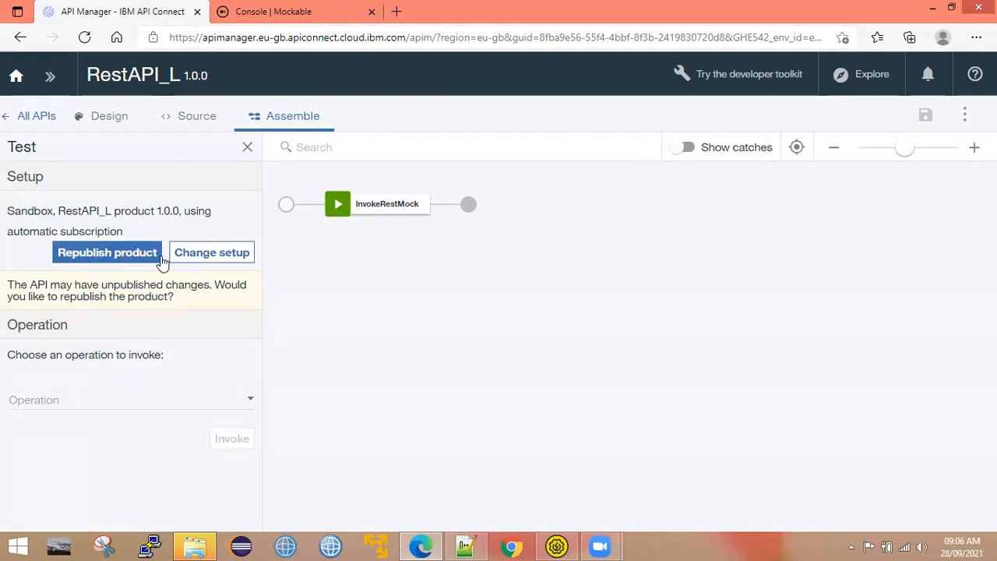
click(100, 400)
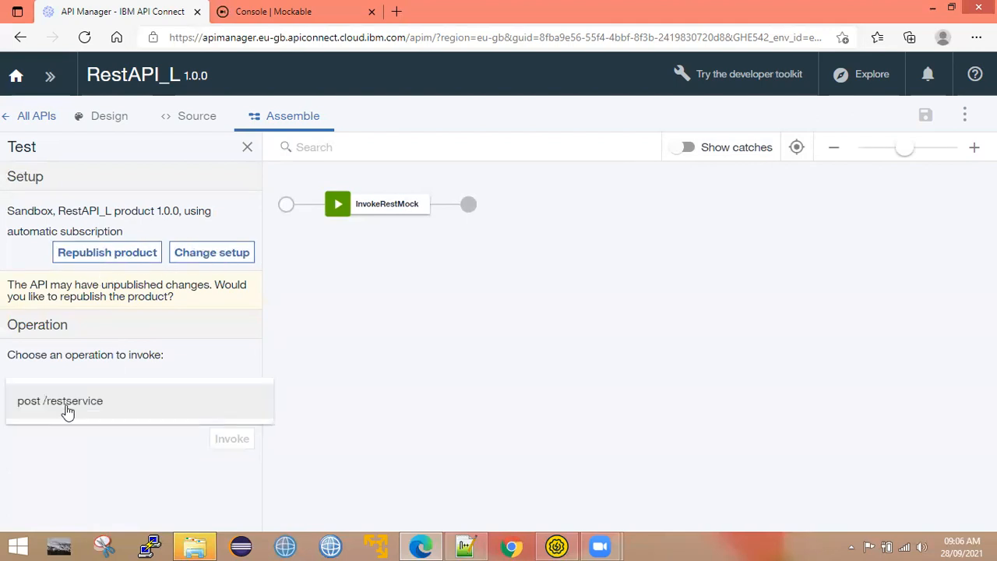
click(68, 411)
scroll(89, 237, down, 3)
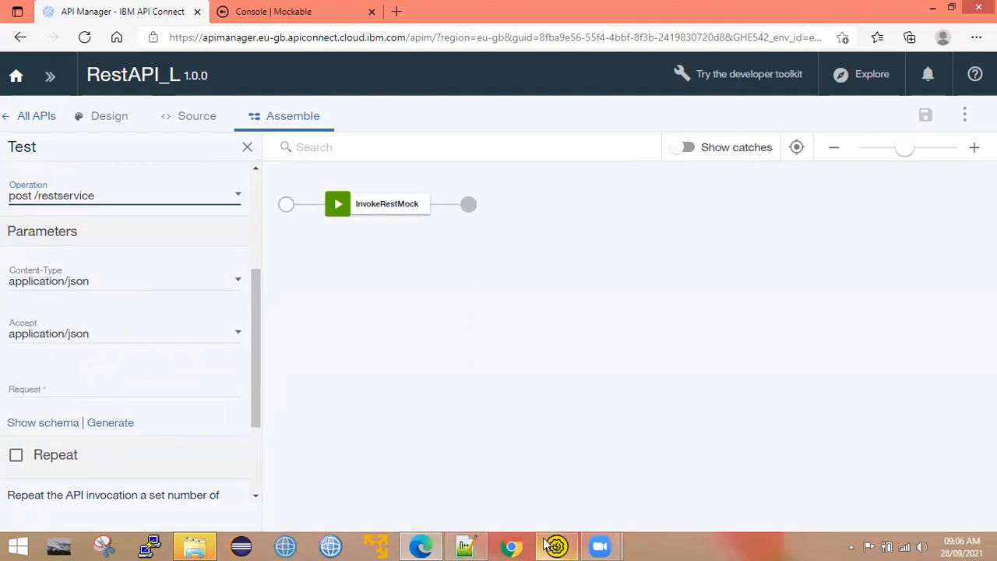
mouse_move(554, 547)
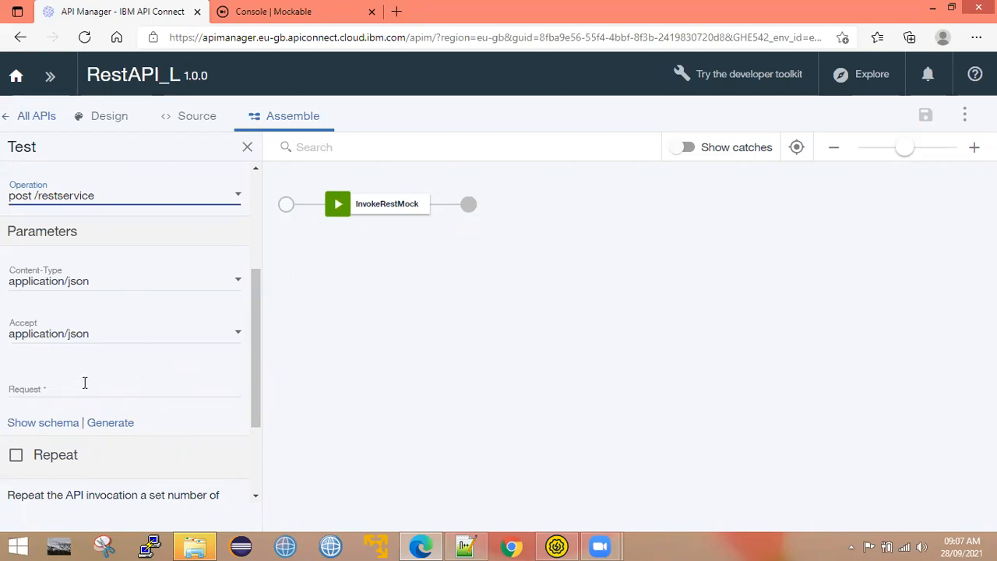
scroll(94, 374, down, 3)
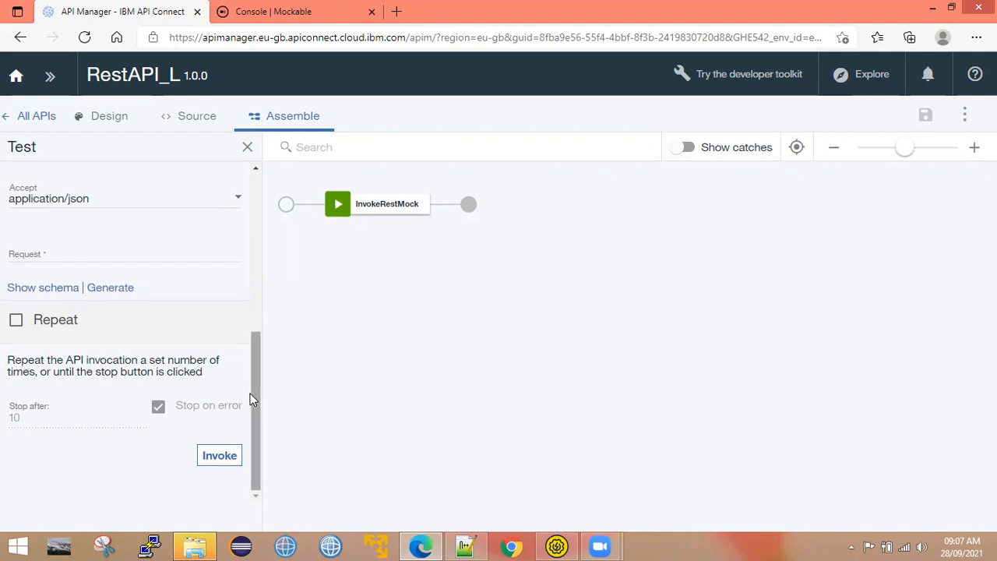
Switch to Notepad++ and add the heading "EndPOint:" below the Application/json line in APIC.txt, separated by a blank line.
click(464, 546)
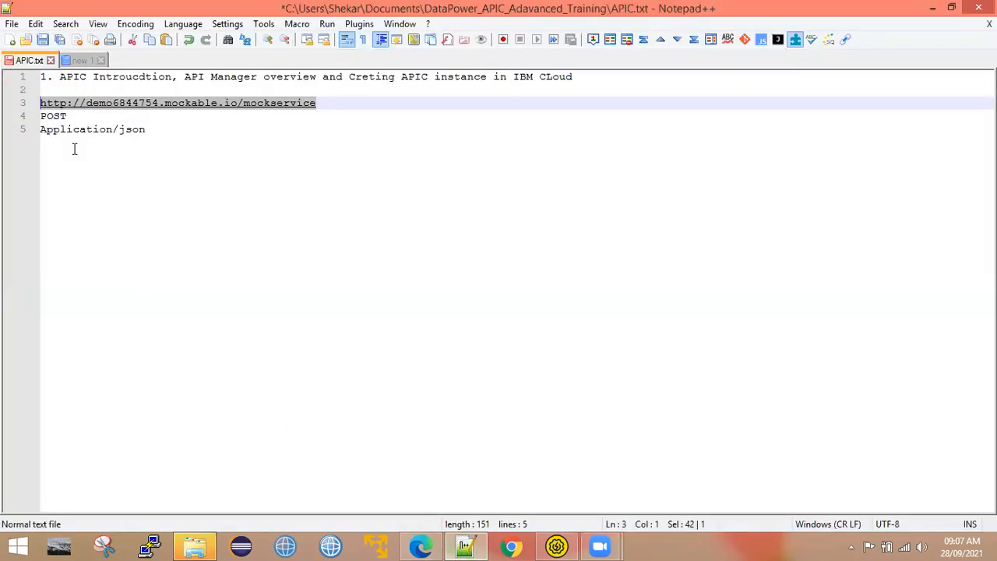
click(176, 146)
key(Return)
key(Return)
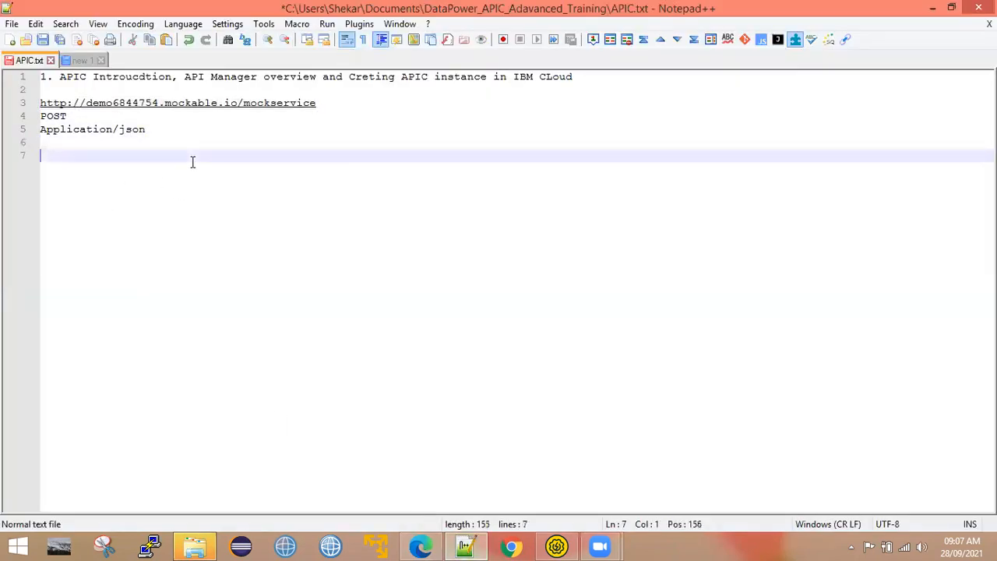
text(EN)
key(BackSpace)
key(BackSpace)
text(NEdpoint)
key(BackSpace)
key(BackSpace)
key(BackSpace)
key(BackSpace)
key(BackSpace)
key(BackSpace)
key(BackSpace)
text(EndPOint:)
Add the formula line "CatalogEndPOint+BasePath+Opration" beneath the EndPOint heading, leaving a blank line between them.
key(Return)
key(Return)
text(Catalog)
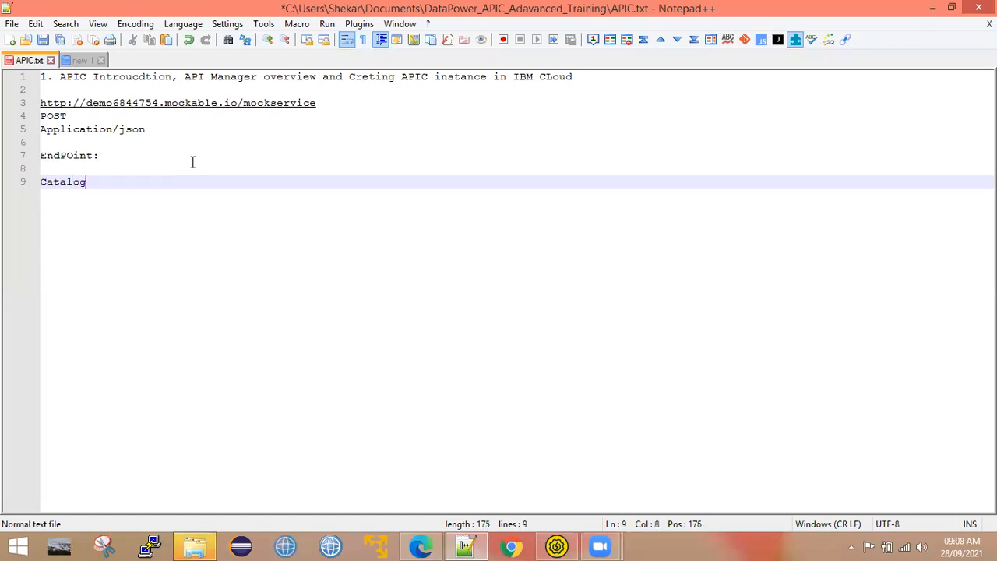
text(EndPOint+)
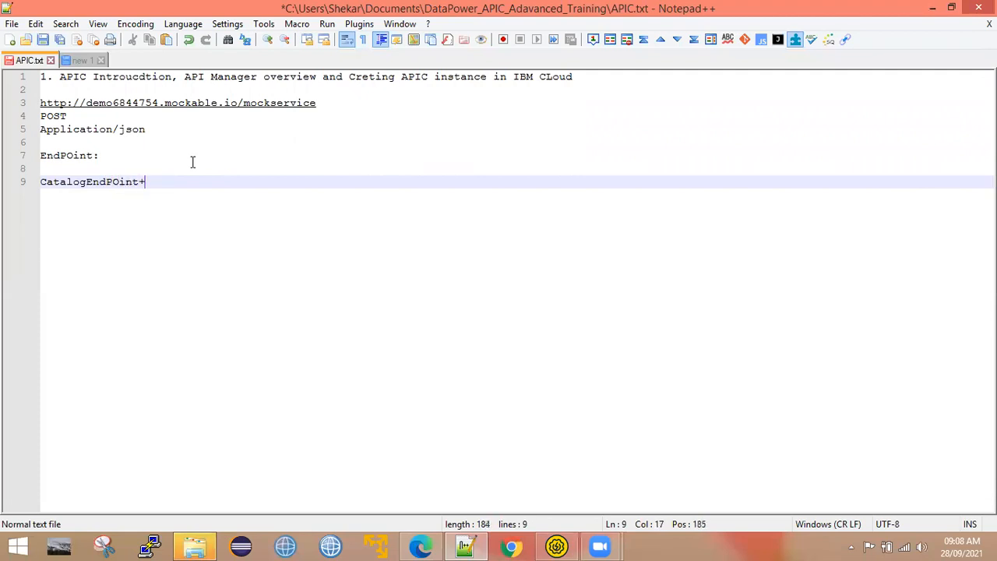
text(BasePath+Opration)
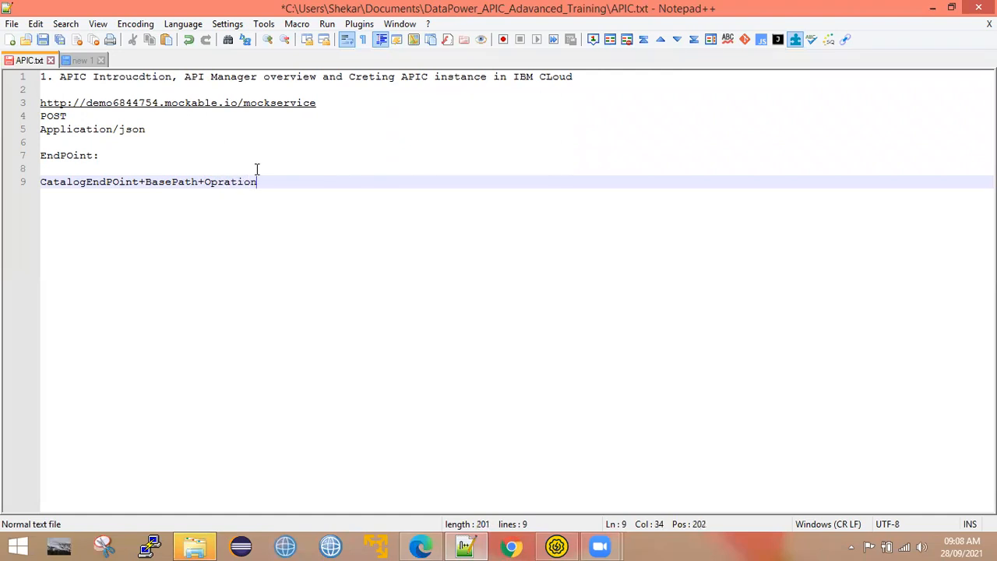
Go over the catalog endpoint, base path and operation parts of the formula line and add two new lines below it.
drag(260, 182, 7, 184)
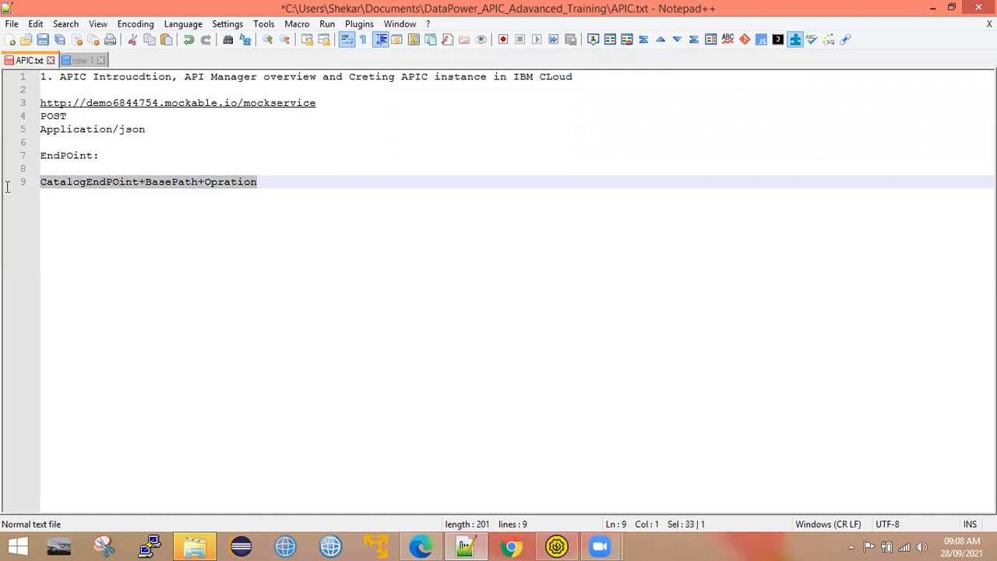
click(152, 226)
click(99, 183)
click(185, 183)
click(218, 182)
click(271, 183)
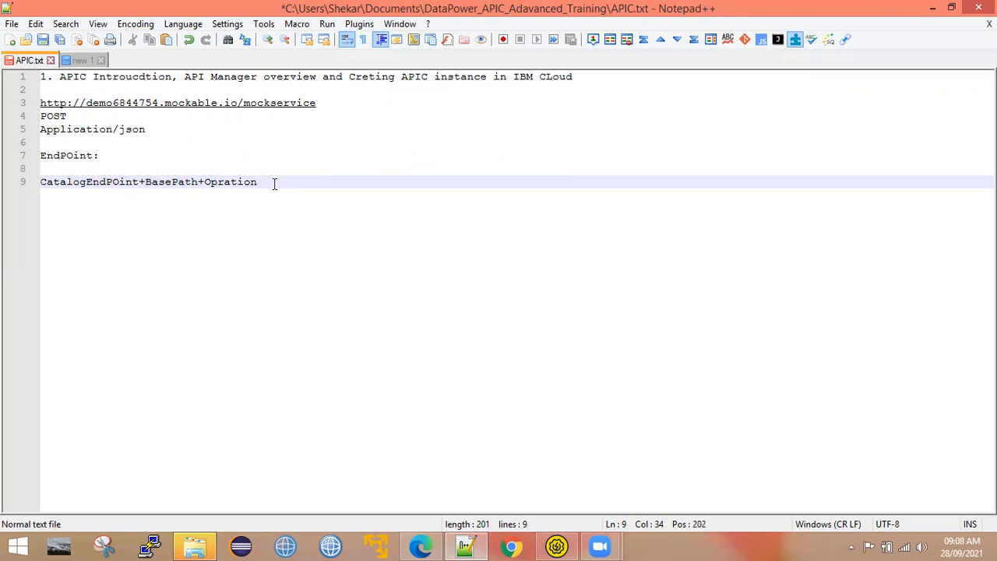
key(Return)
key(Return)
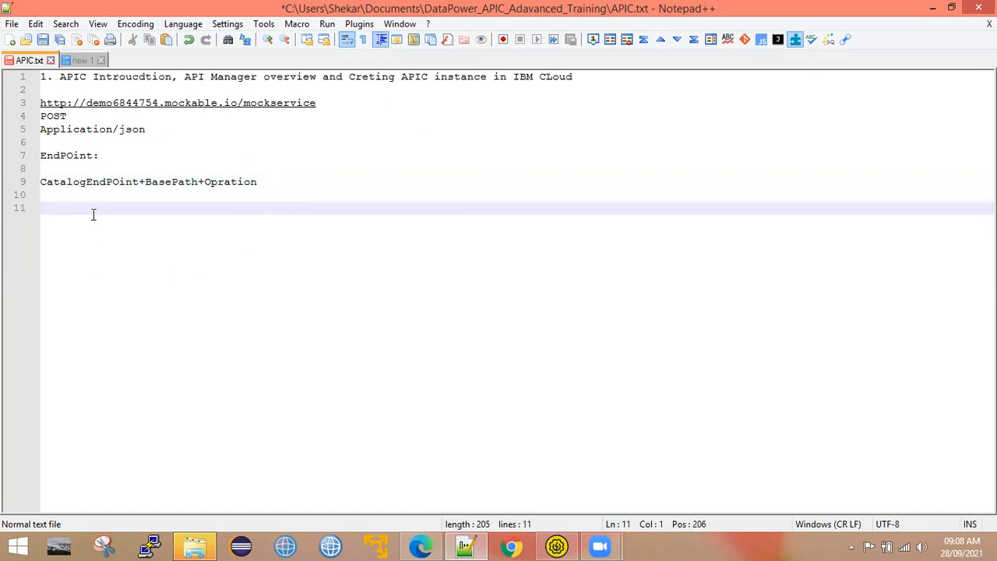
Switch back to Edge, close the test tool and open the Sandbox catalog's settings from the dashboard.
click(421, 546)
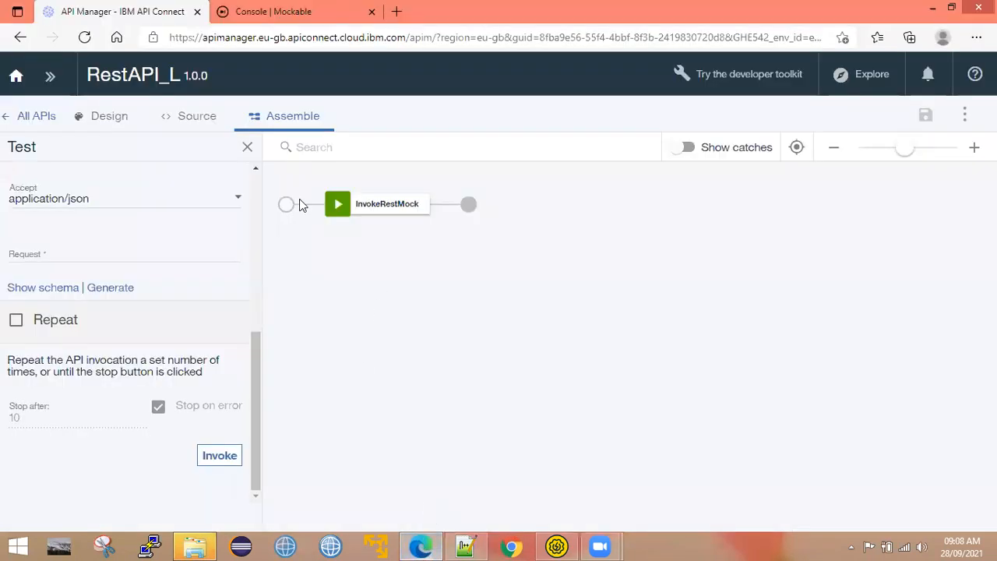
click(247, 148)
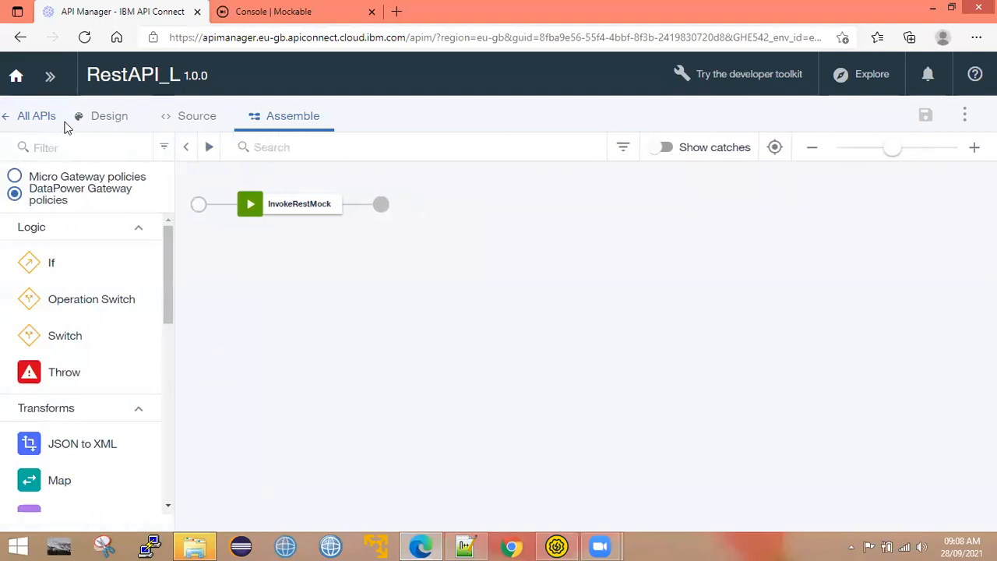
click(50, 78)
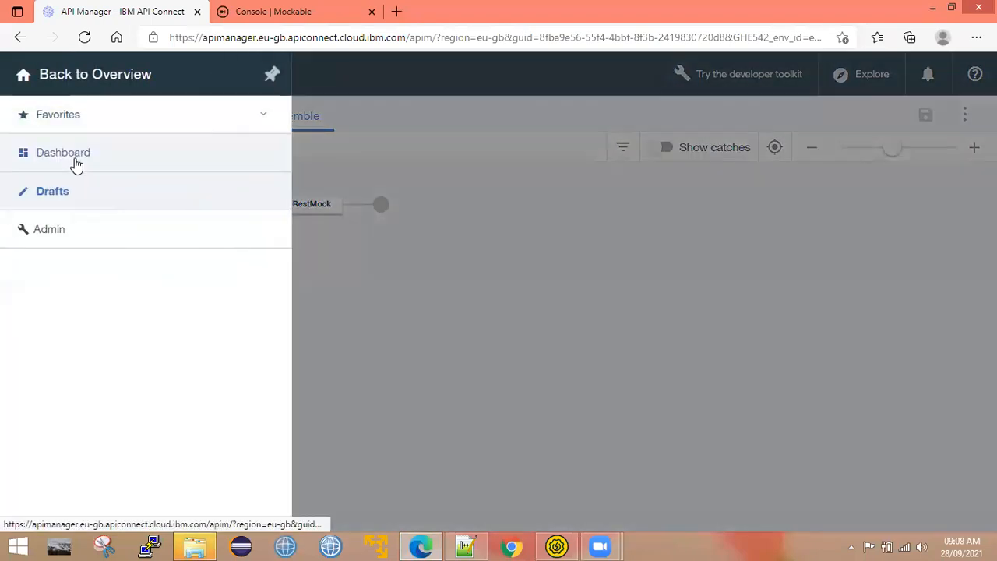
click(74, 163)
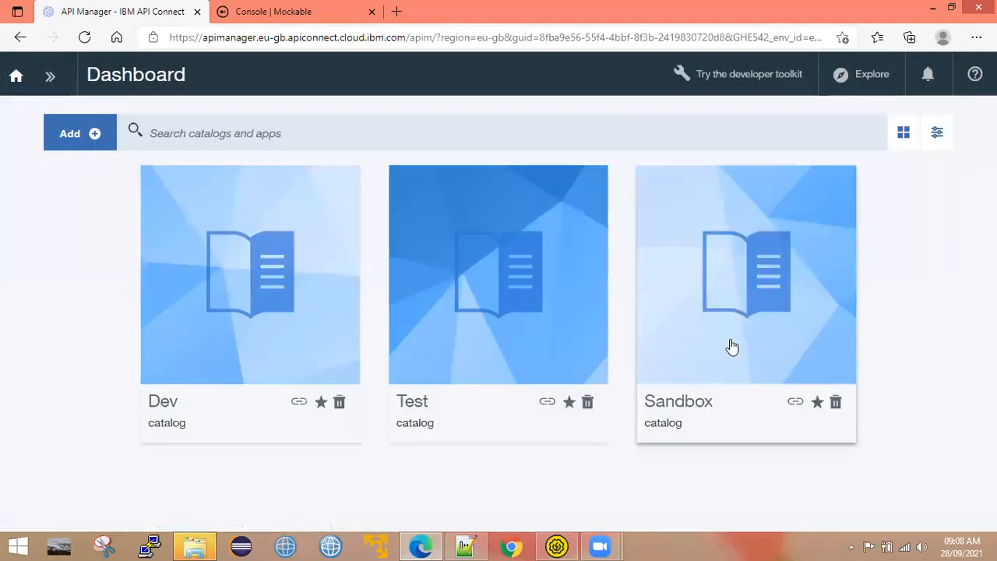
click(722, 318)
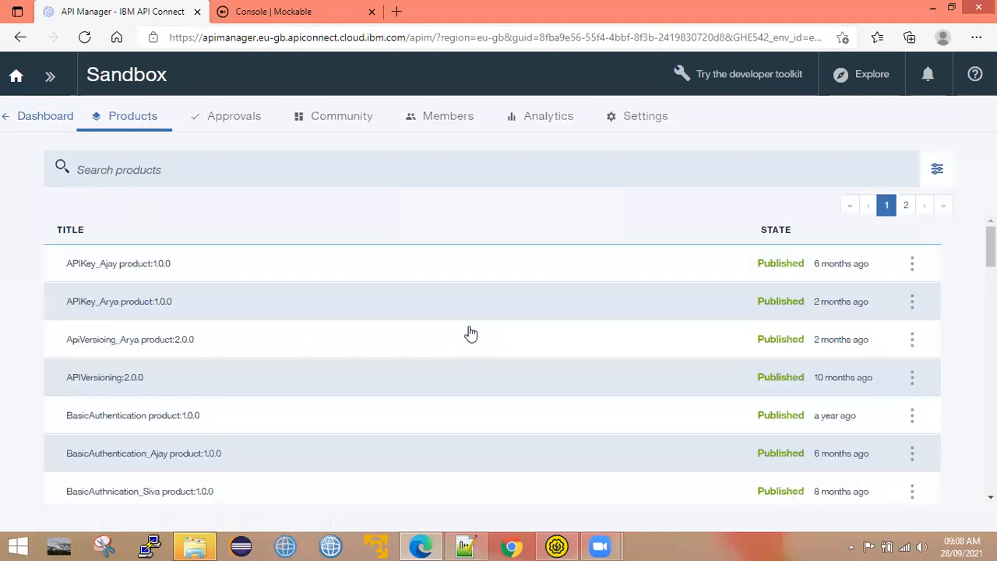
click(638, 118)
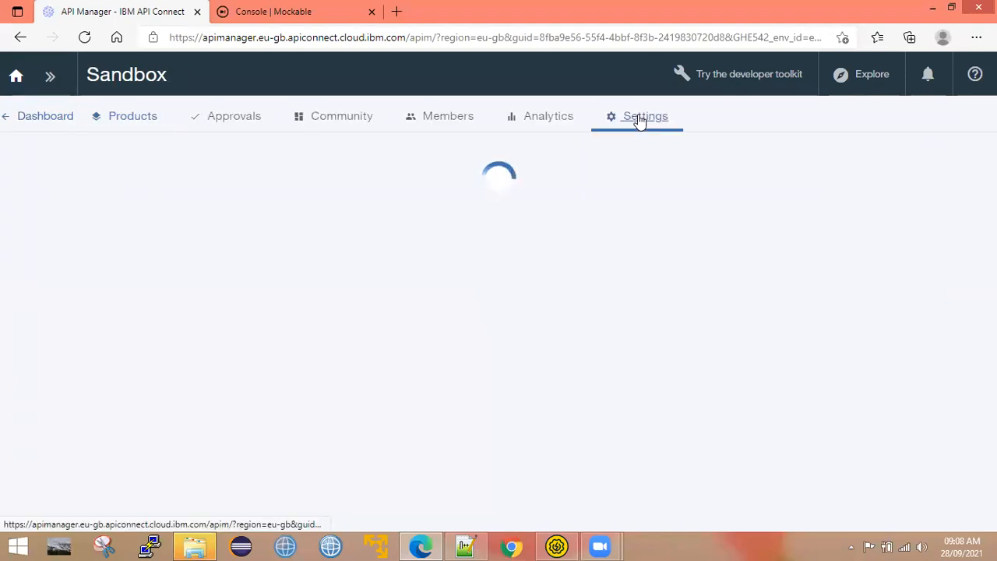
Inspect the Sandbox catalog's Name value in the settings overview and dismiss the saved-passwords suggestion.
drag(225, 293, 186, 302)
click(257, 291)
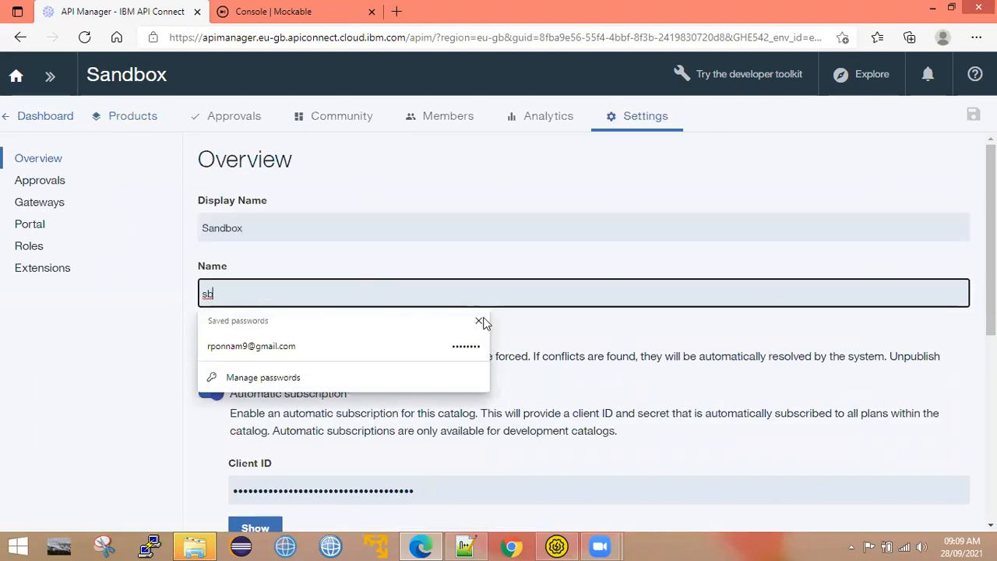
click(479, 320)
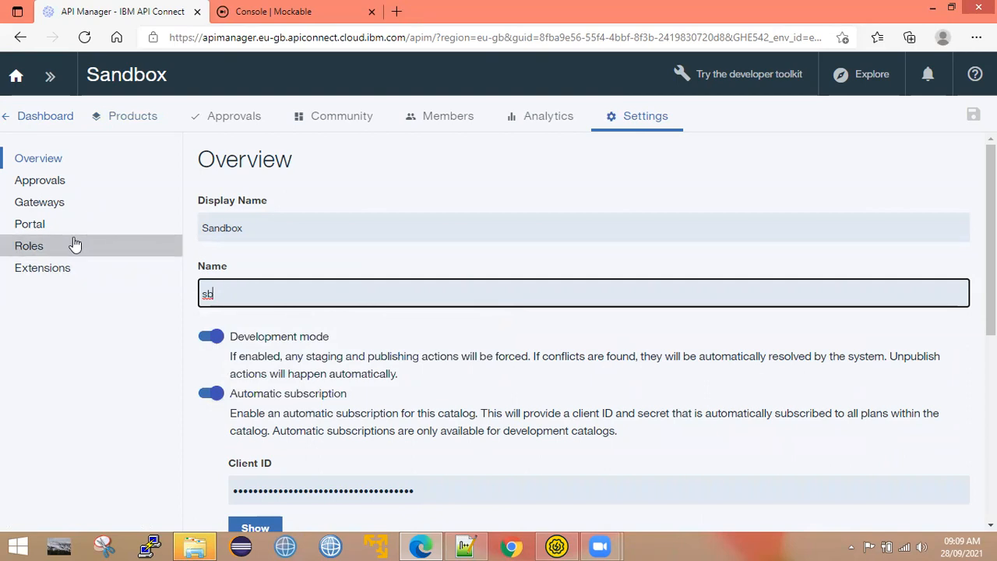
Copy the DataPower endpoint URL from the Sandbox gateway settings into APIC.txt in Notepad++, two lines below the formula, and add new lines after it.
click(46, 211)
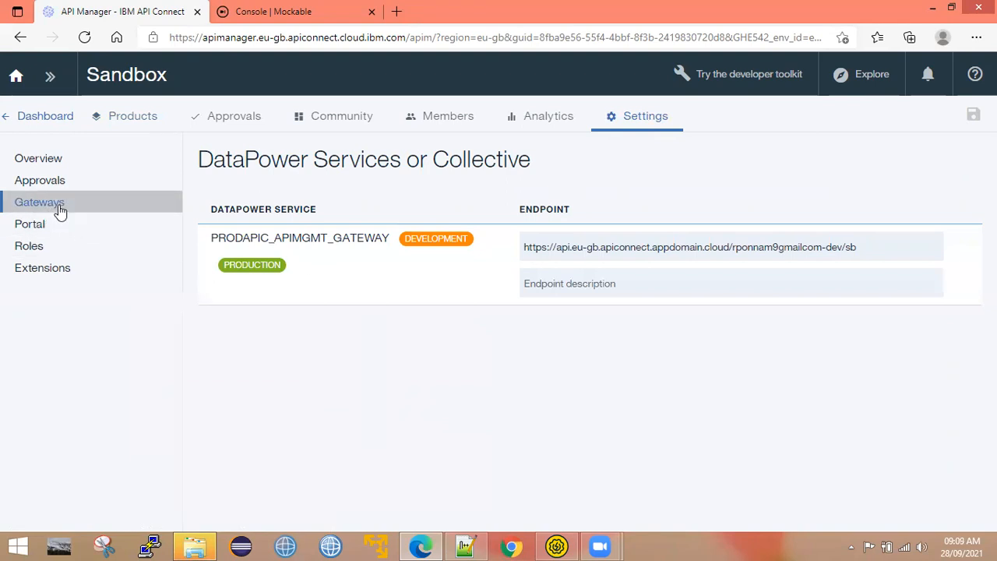
drag(883, 252, 512, 251)
right_click(553, 253)
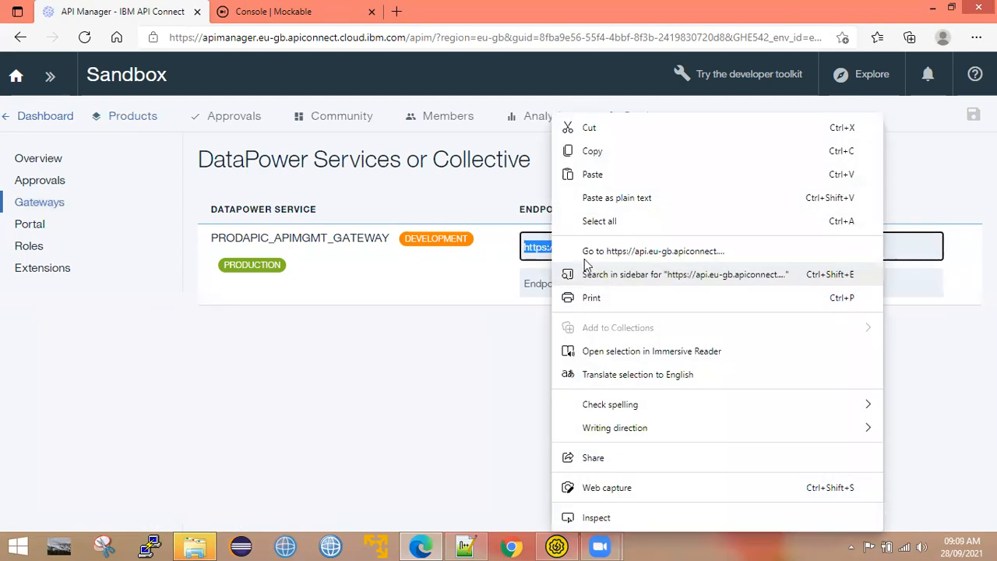
click(594, 151)
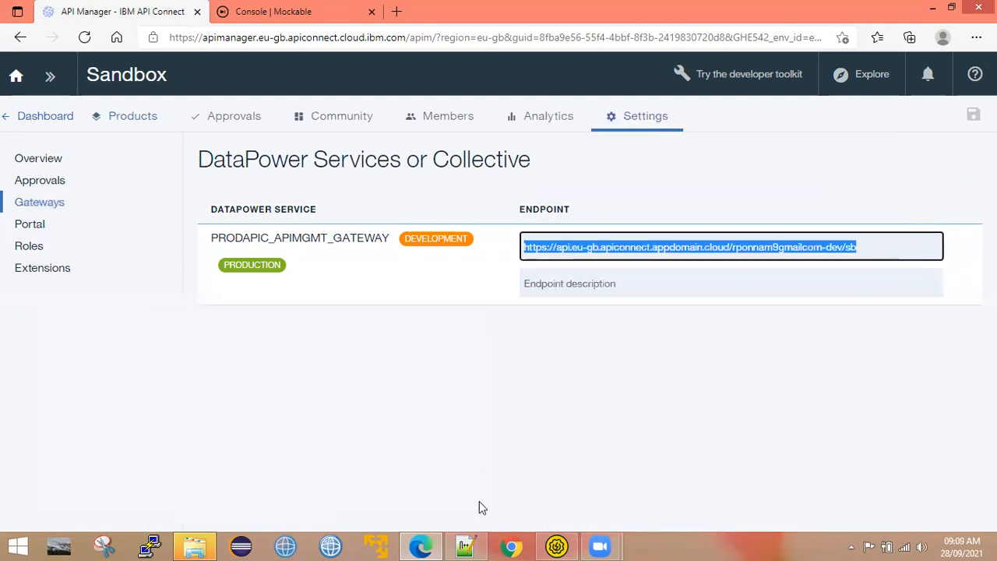
click(465, 546)
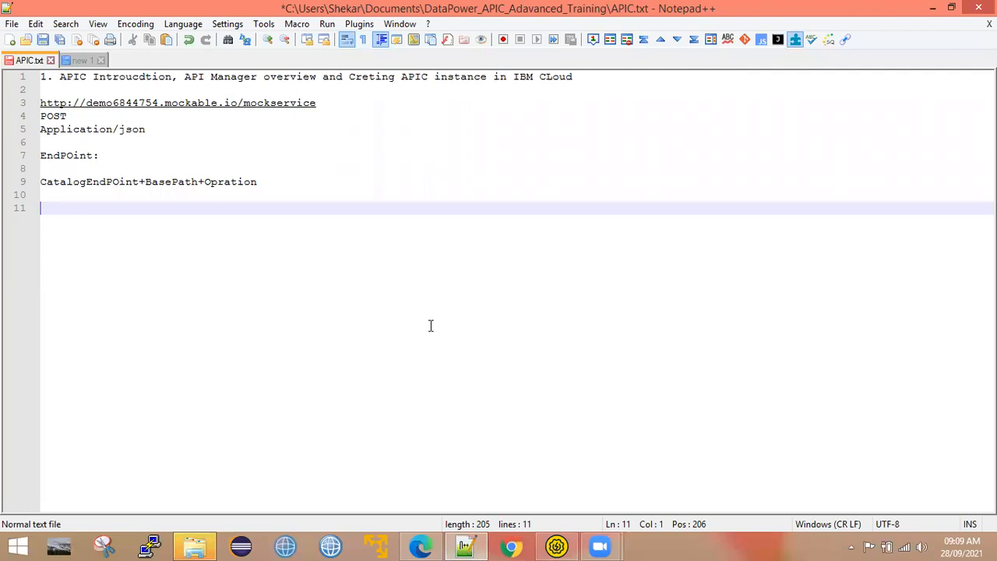
key(ctrl+v)
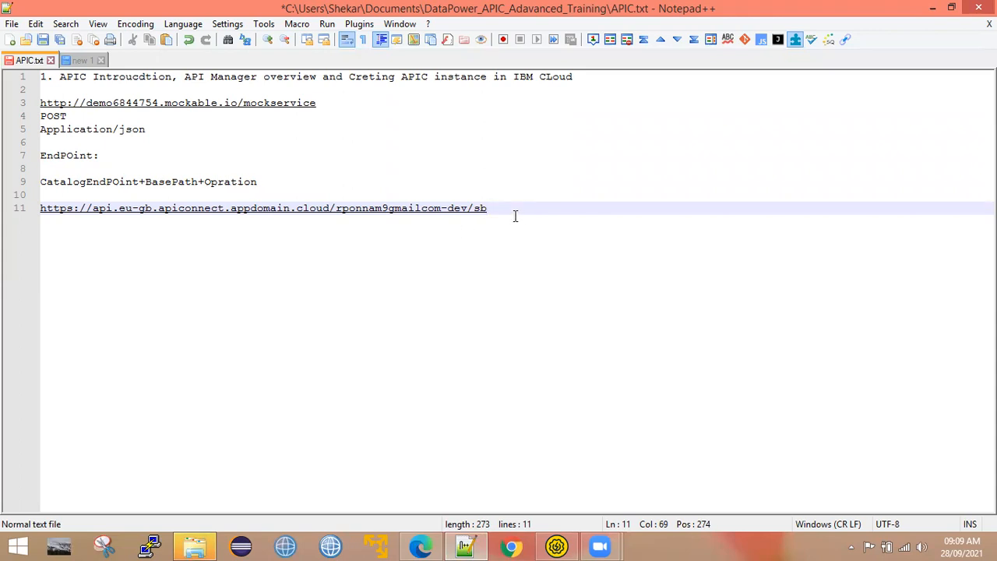
key(Return)
key(Return)
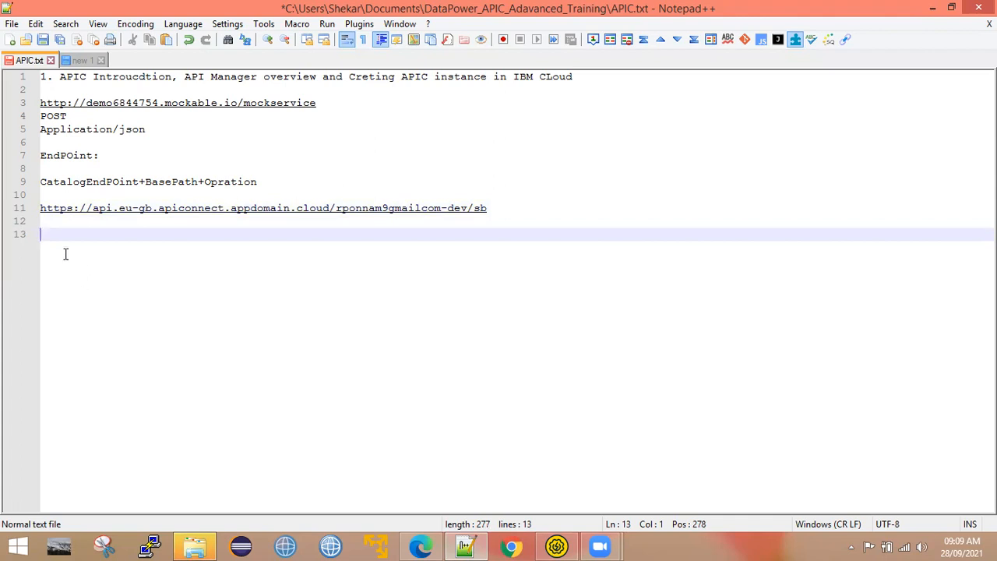
Compare the host part of the pasted endpoint URL with the API Manager host in Edge's address and return to Notepad++.
drag(91, 216, 329, 224)
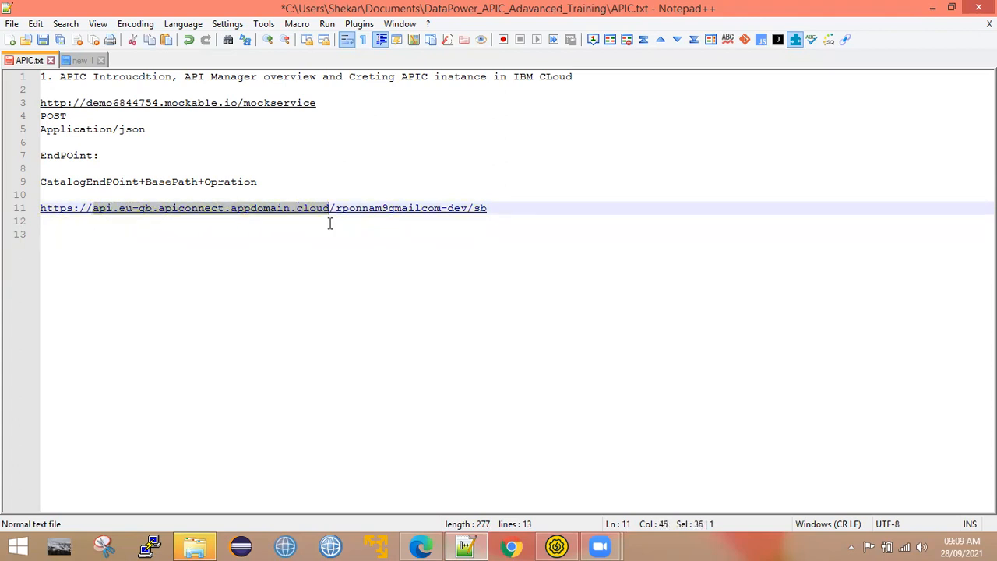
click(425, 546)
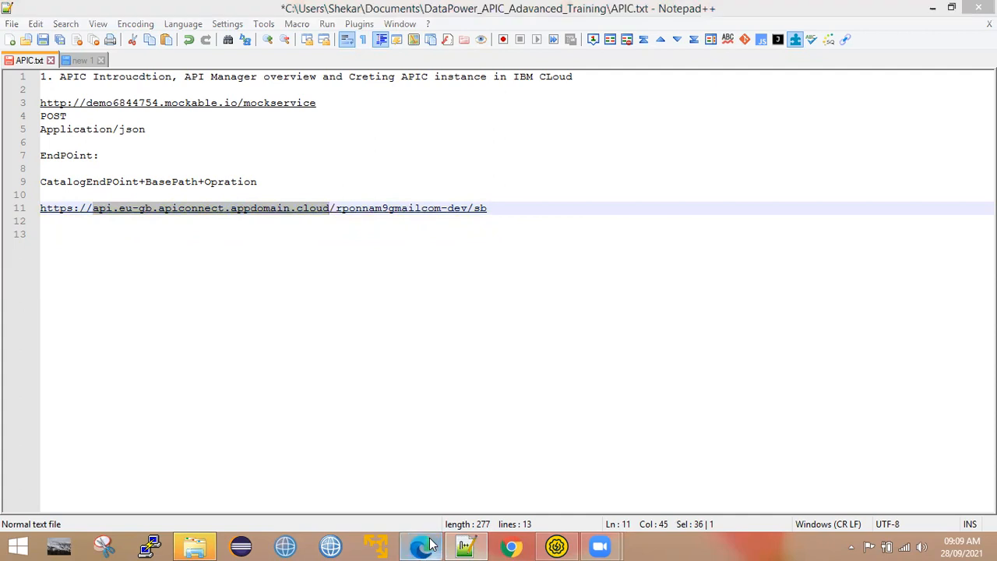
drag(405, 39, 204, 42)
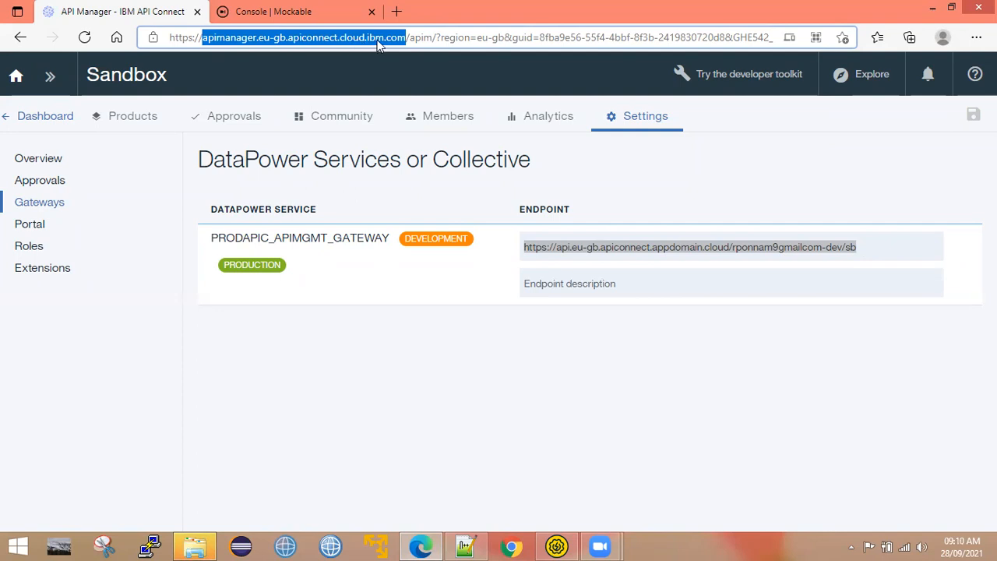
click(467, 547)
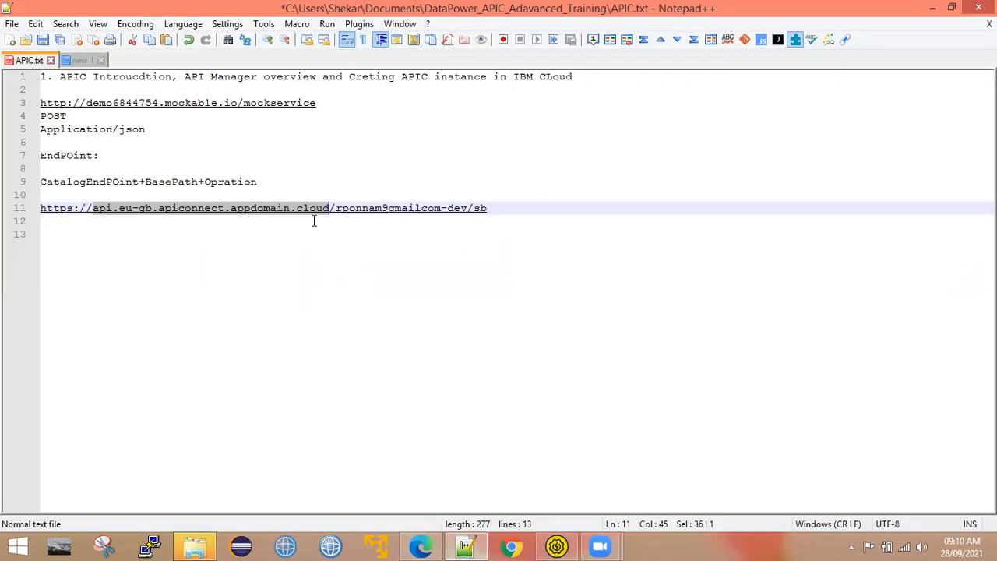
Begin a URL pattern line reading "htpps://host/" two lines below the pasted endpoint URL, and glance at the gateway endpoint in Edge.
click(507, 207)
key(Return)
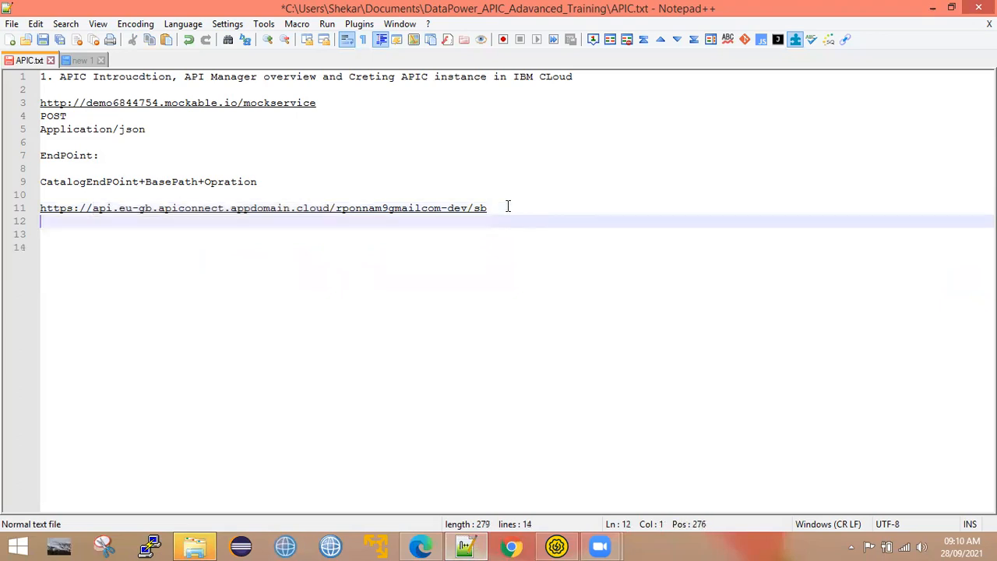
key(Return)
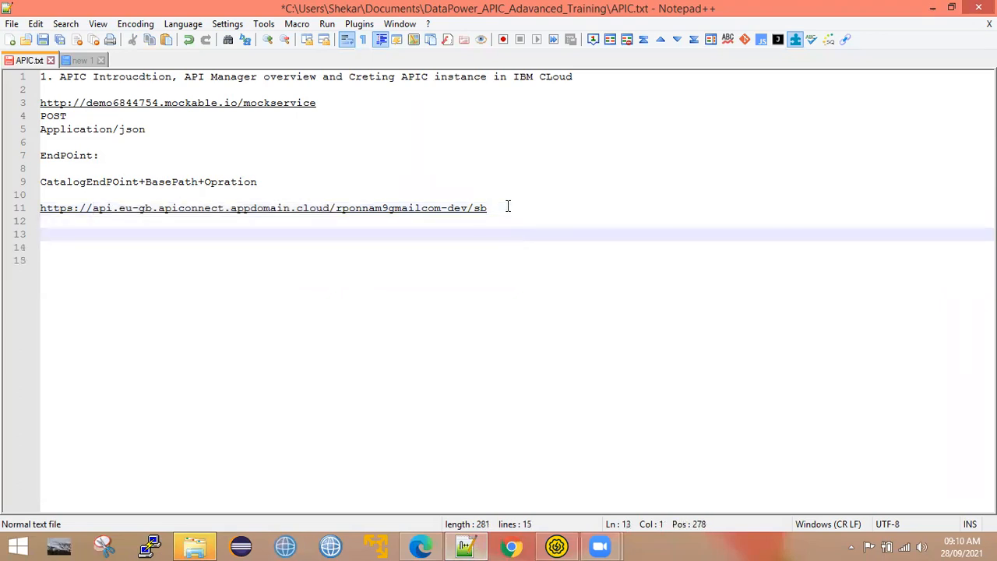
text(htpps://host)
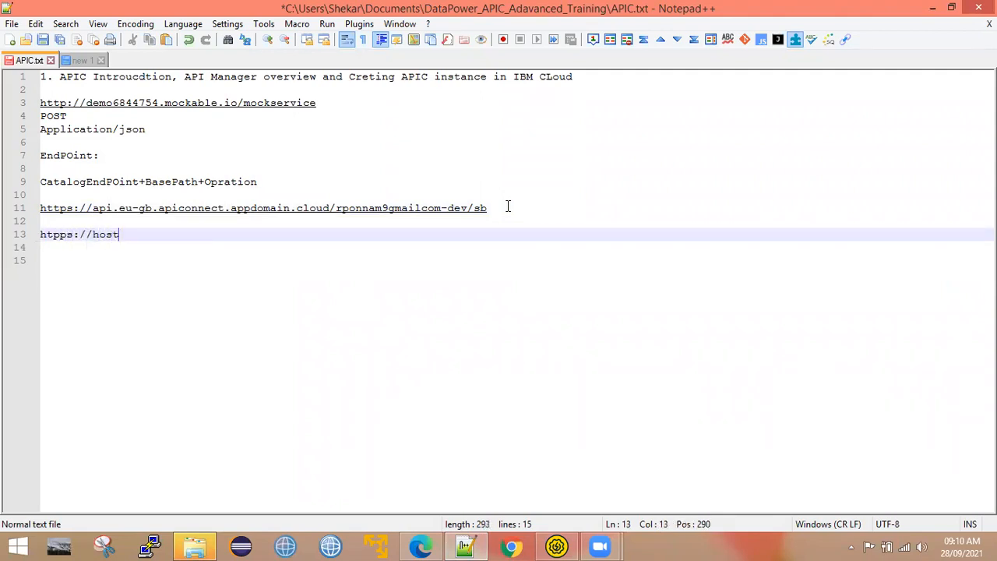
text(/)
mouse_move(421, 545)
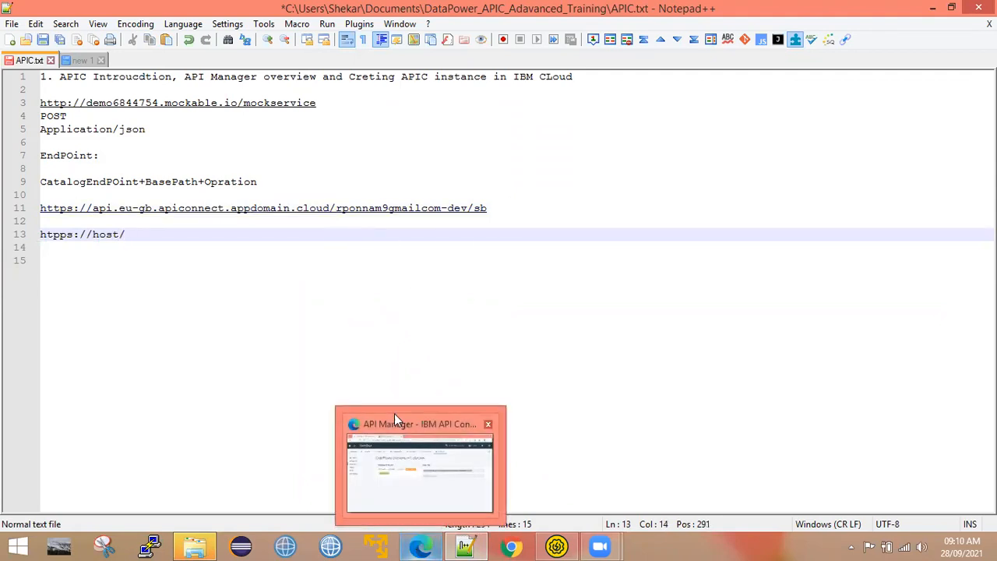
click(406, 471)
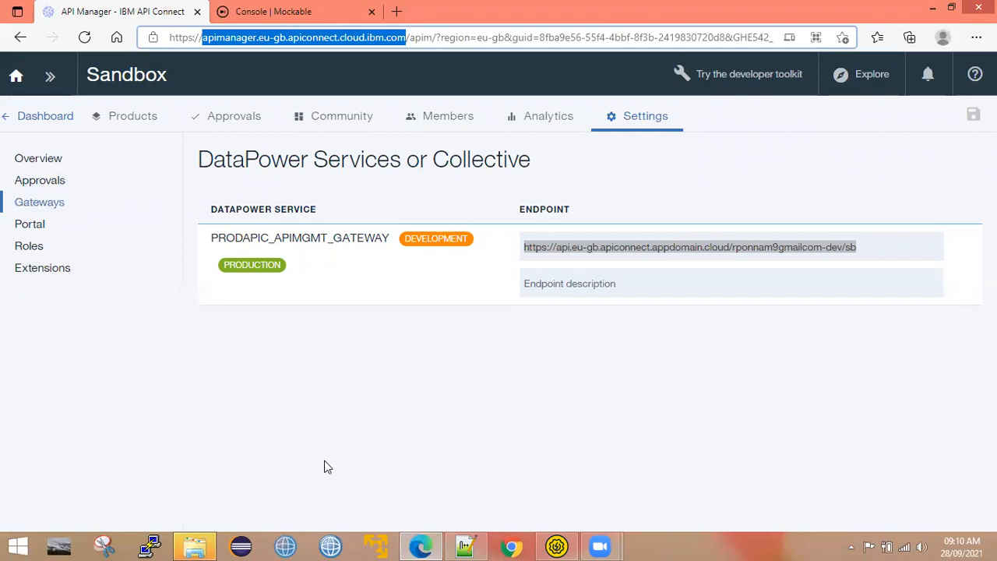
click(466, 546)
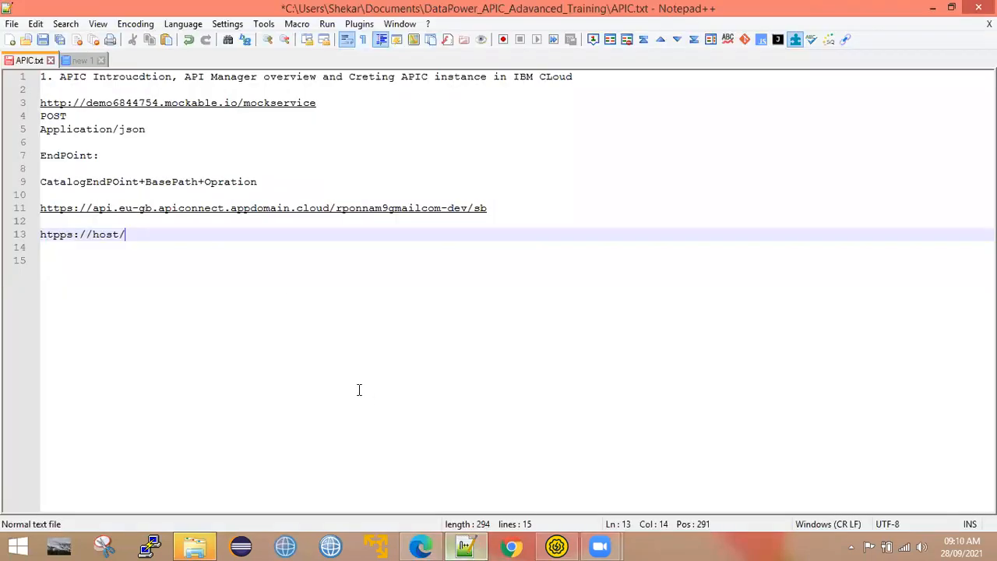
Highlight the organization segment of the endpoint URL and append "orgname/" to the URL pattern line.
drag(467, 210, 334, 215)
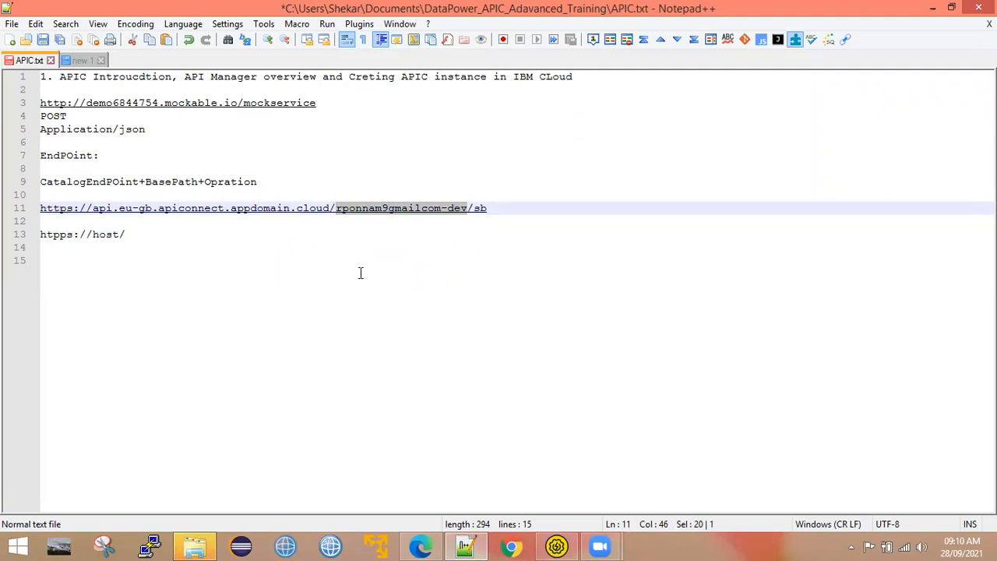
click(156, 236)
text(o)
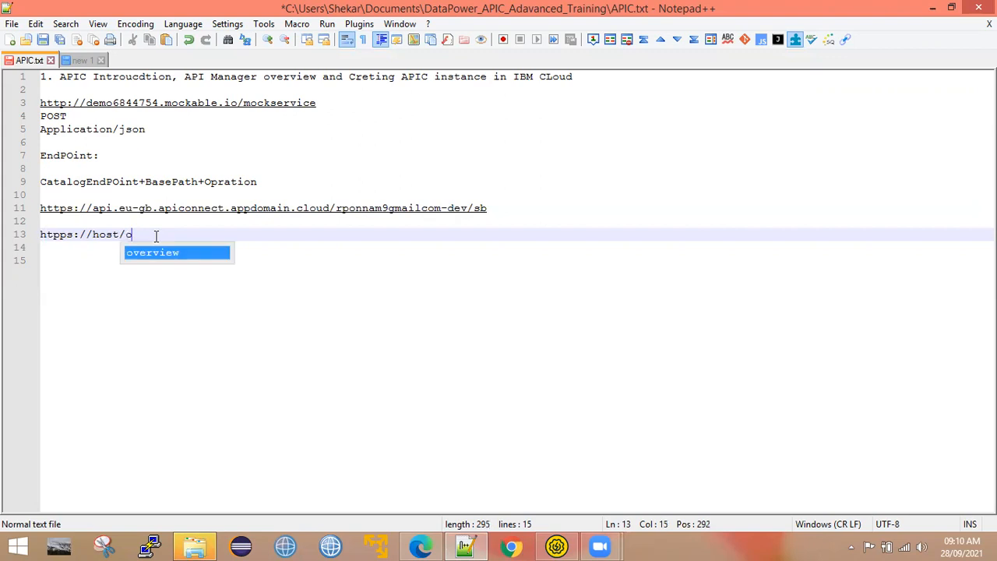
text(rgname/)
Highlight the "sb" segment of the endpoint URL and complete the pattern line with "catalogname".
click(503, 208)
drag(503, 208, 475, 208)
double_click(498, 208)
click(510, 207)
double_click(504, 208)
double_click(522, 210)
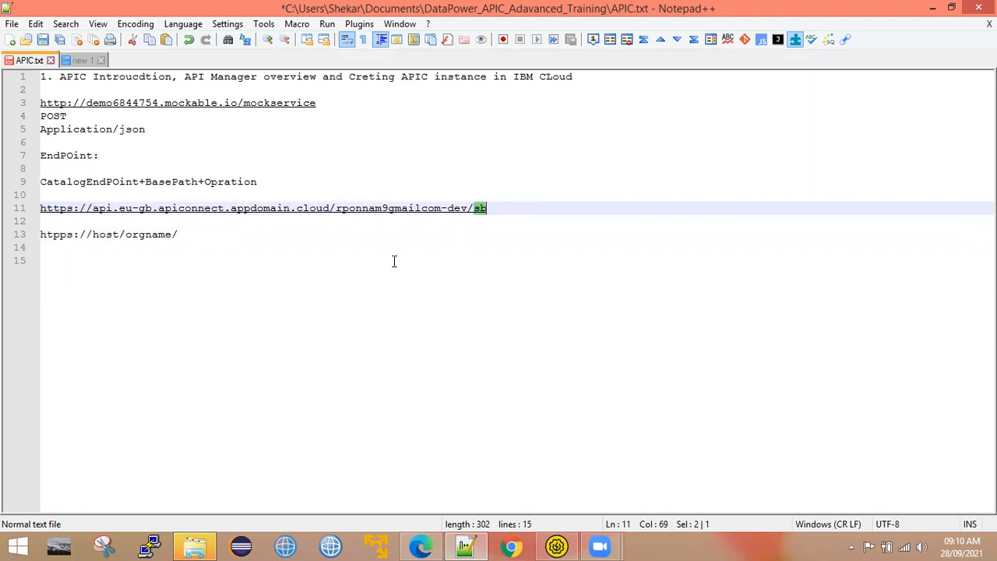
click(193, 234)
text(ca)
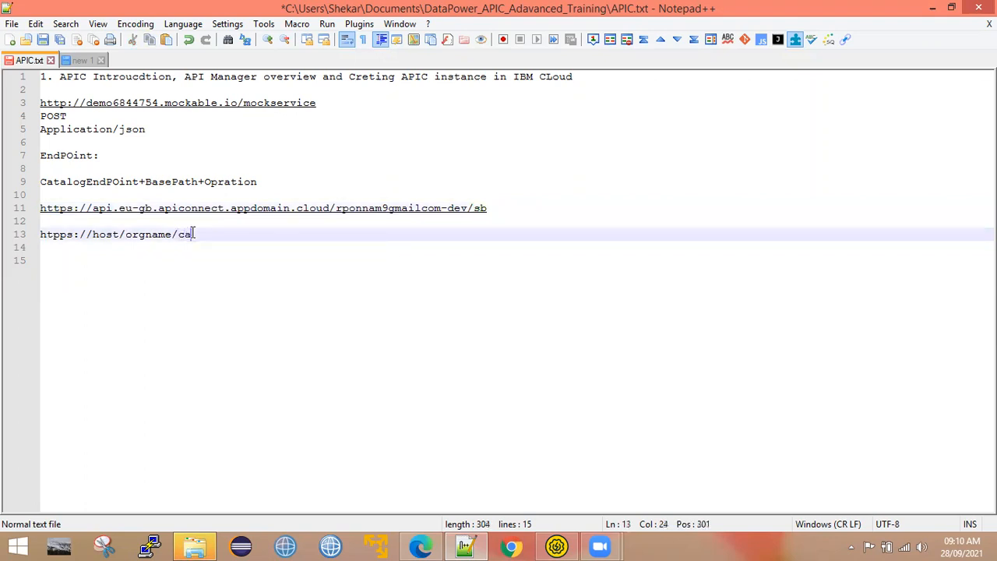
text(talogname)
drag(264, 240, 7, 232)
click(115, 278)
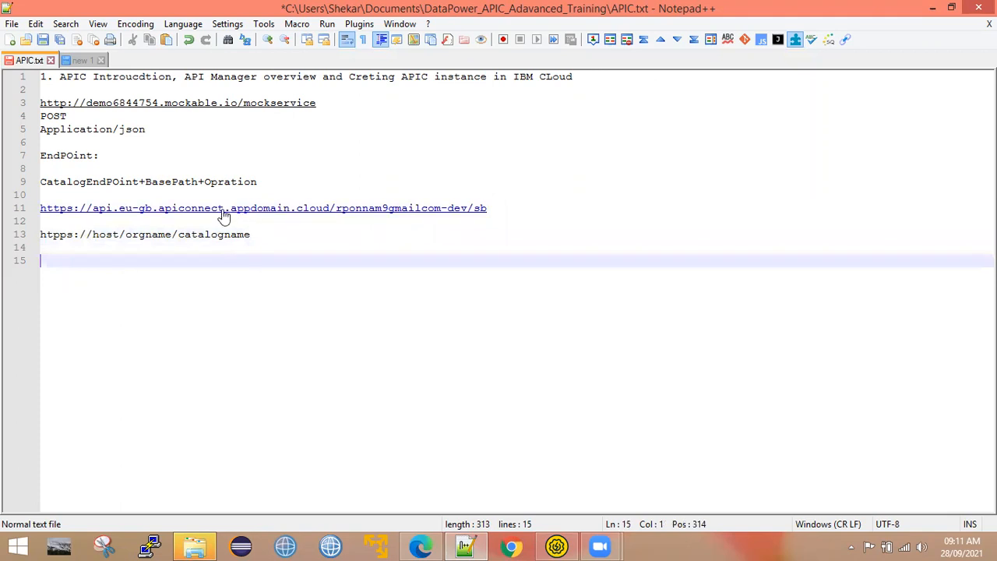
Duplicate the catalog endpoint URL onto a new line two lines below the CatalogEndPOint+BasePath+Opration formula.
drag(499, 207, 22, 212)
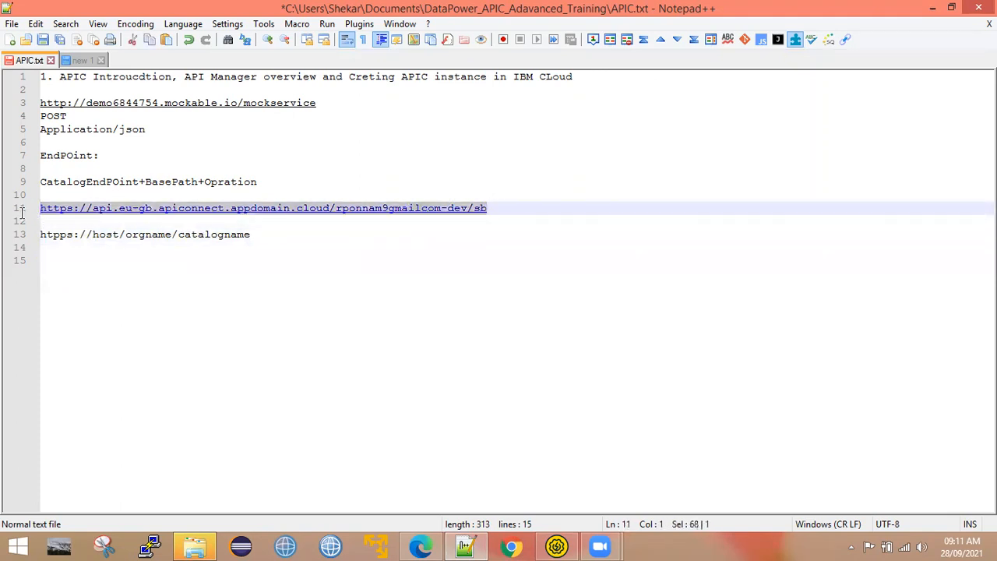
right_click(80, 223)
click(546, 252)
drag(498, 207, 37, 210)
right_click(56, 214)
click(91, 236)
click(271, 181)
key(Return)
key(Return)
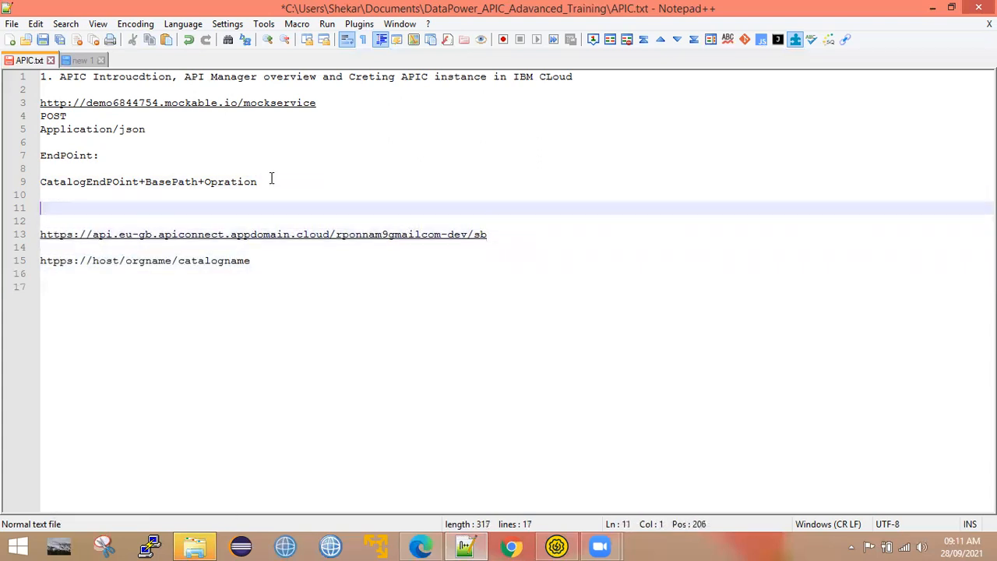
key(ctrl+v)
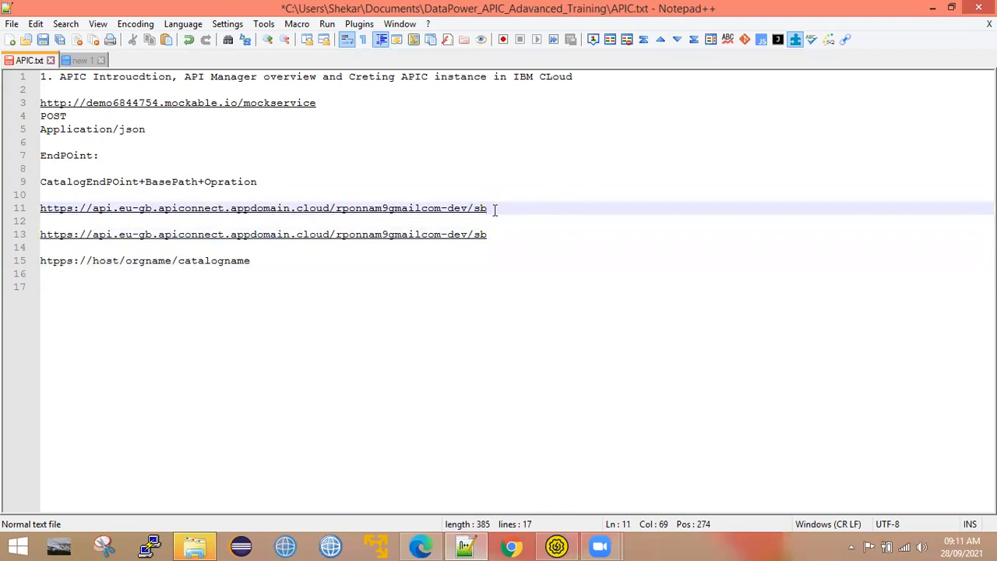
Switch to Edge, search the draft APIs for "Rest" and open RestAPI_L.
click(421, 547)
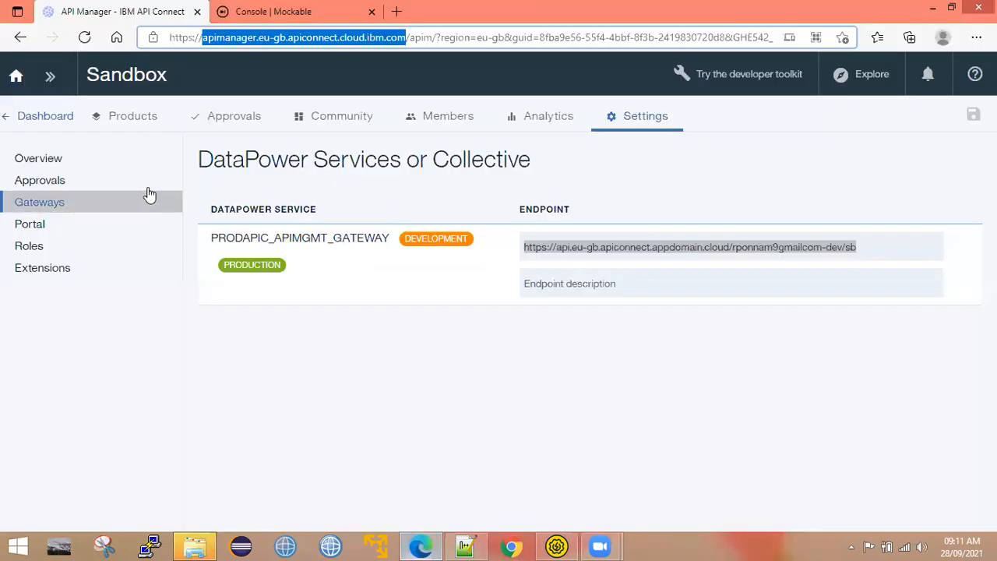
click(50, 75)
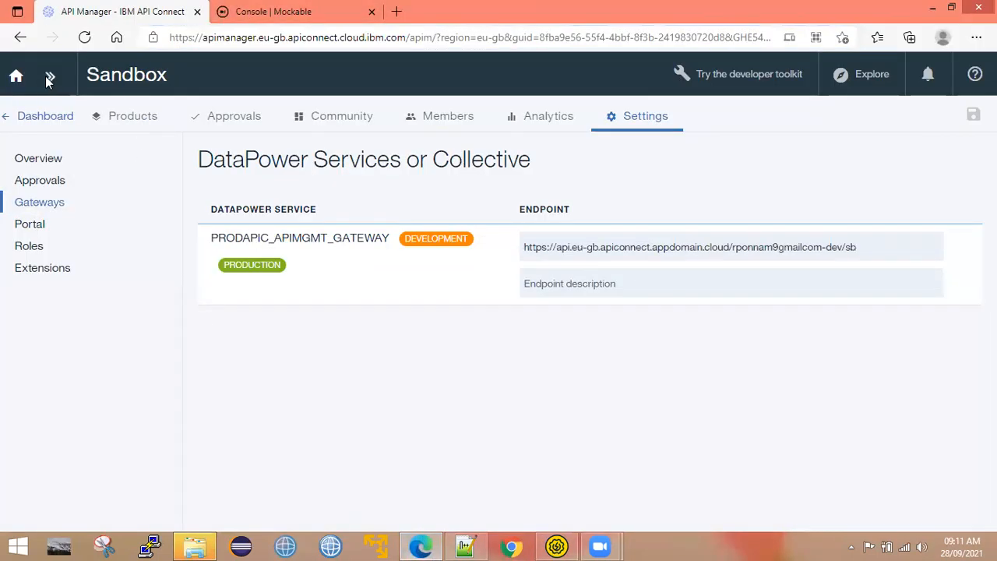
click(55, 202)
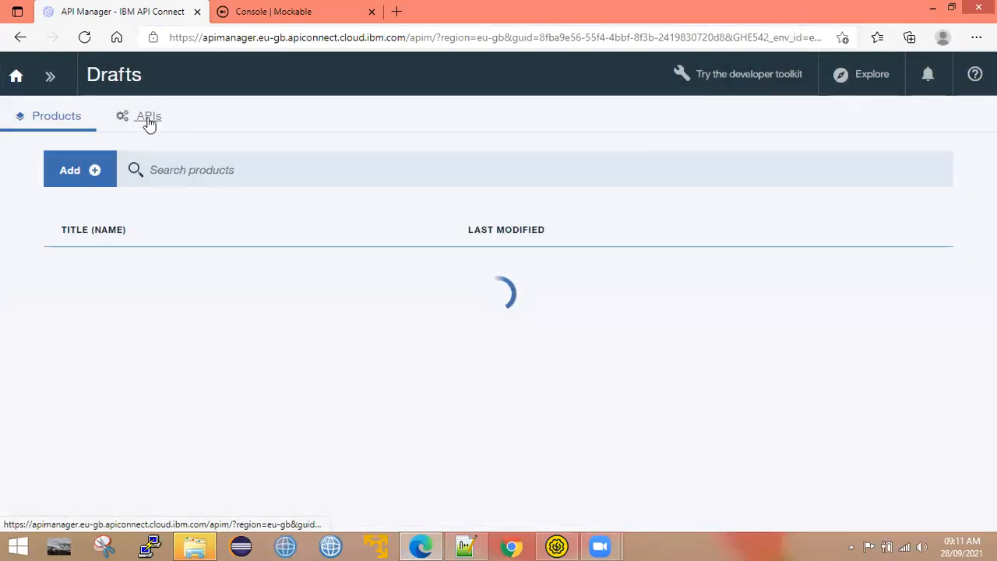
click(154, 127)
click(166, 173)
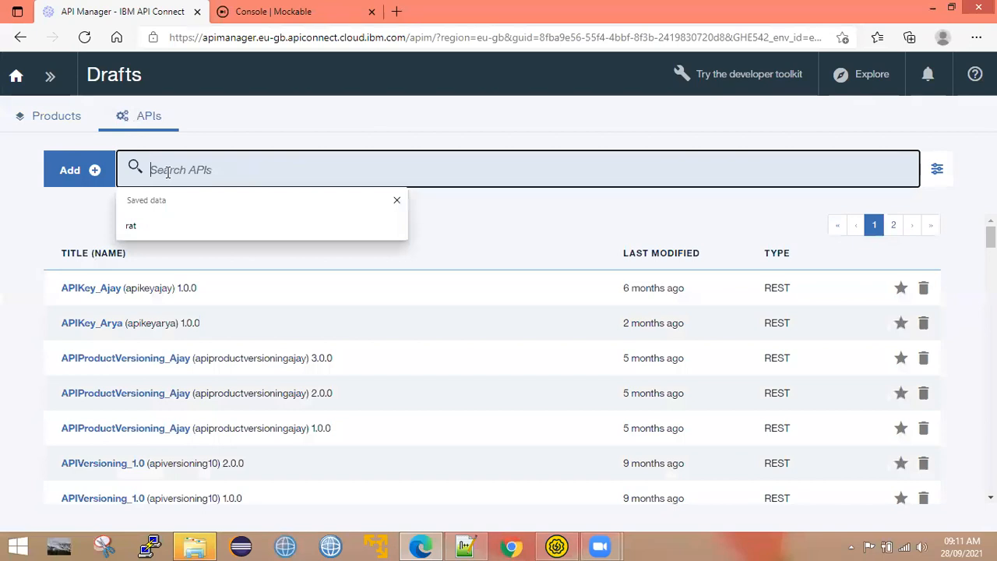
text(Re)
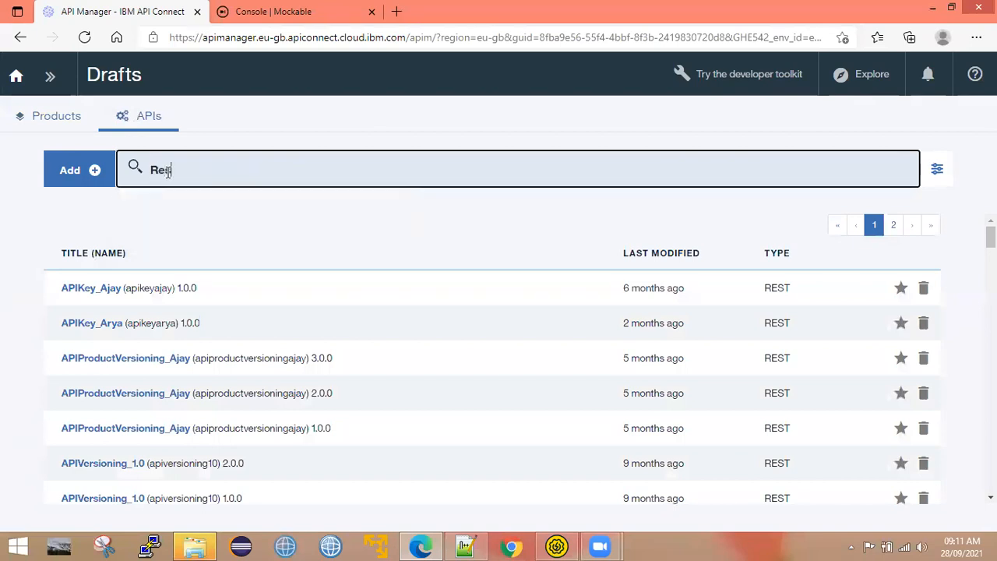
text(s)
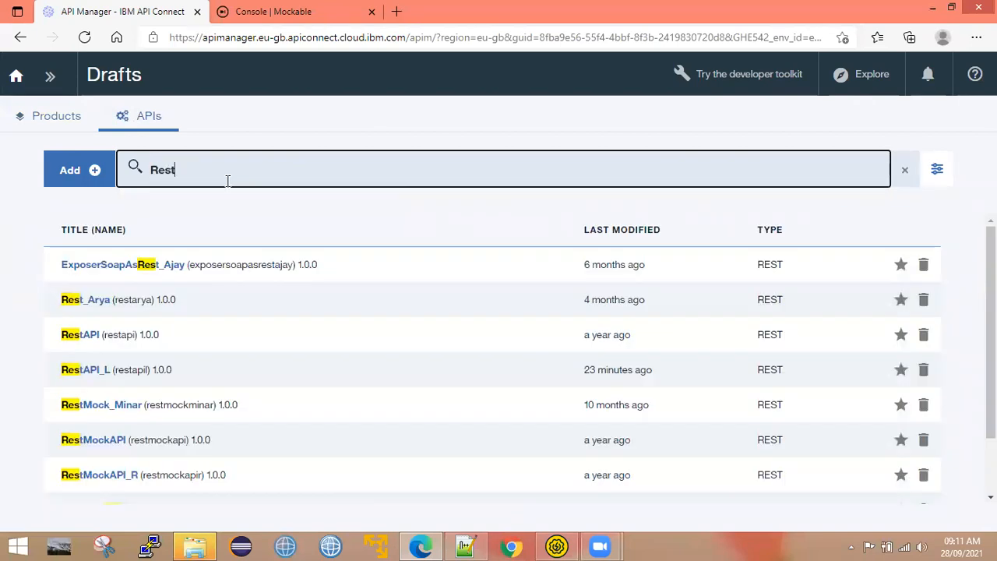
text(t)
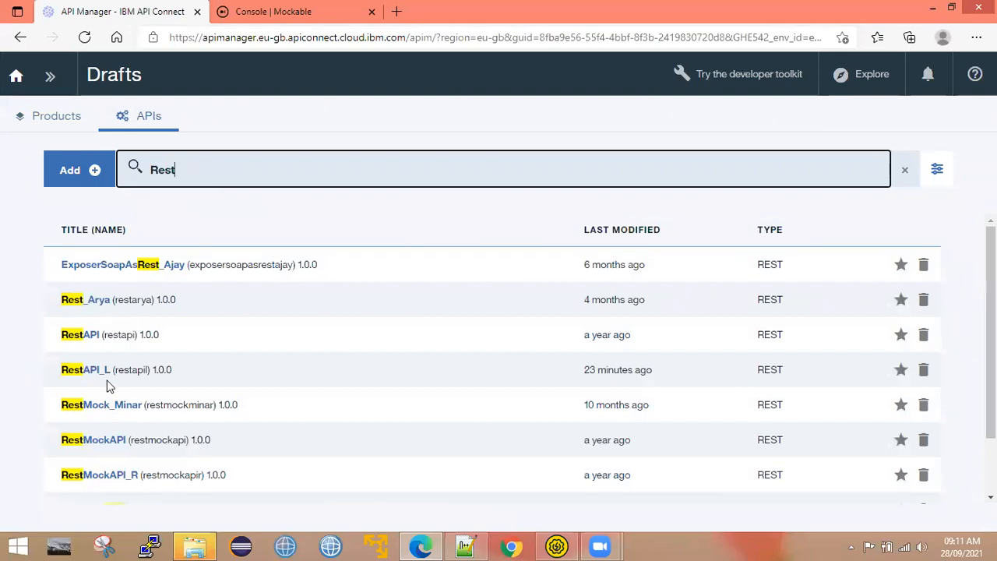
drag(575, 371, 658, 371)
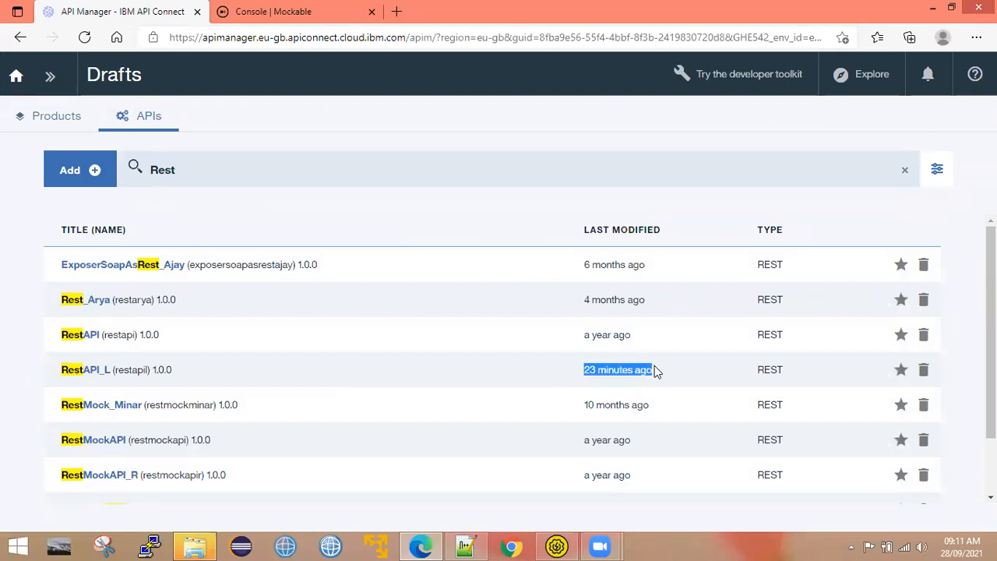
click(78, 373)
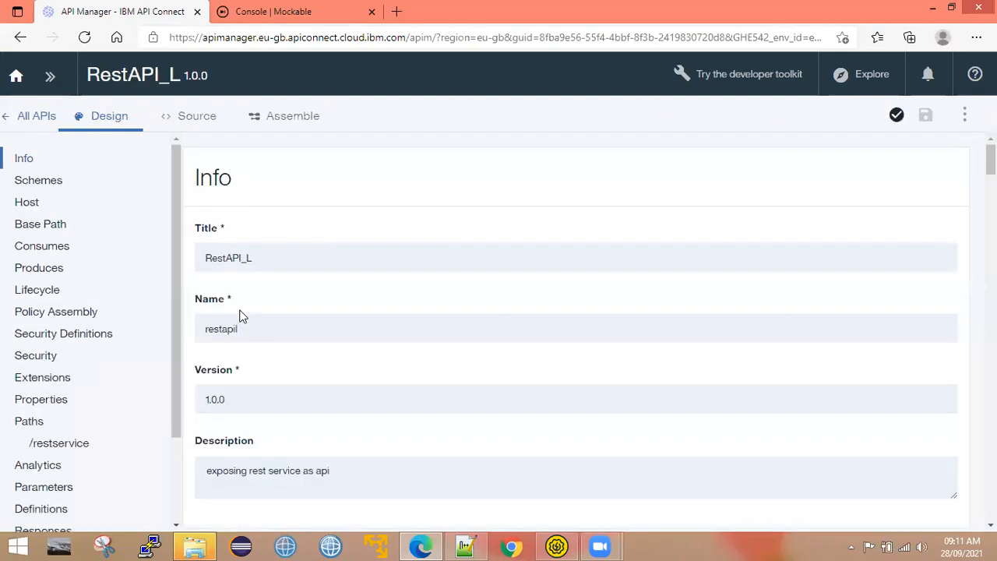
Copy the API's base path /restapil and append it to the upper endpoint URL in APIC.txt in Notepad++.
click(33, 228)
drag(274, 248, 173, 252)
right_click(232, 260)
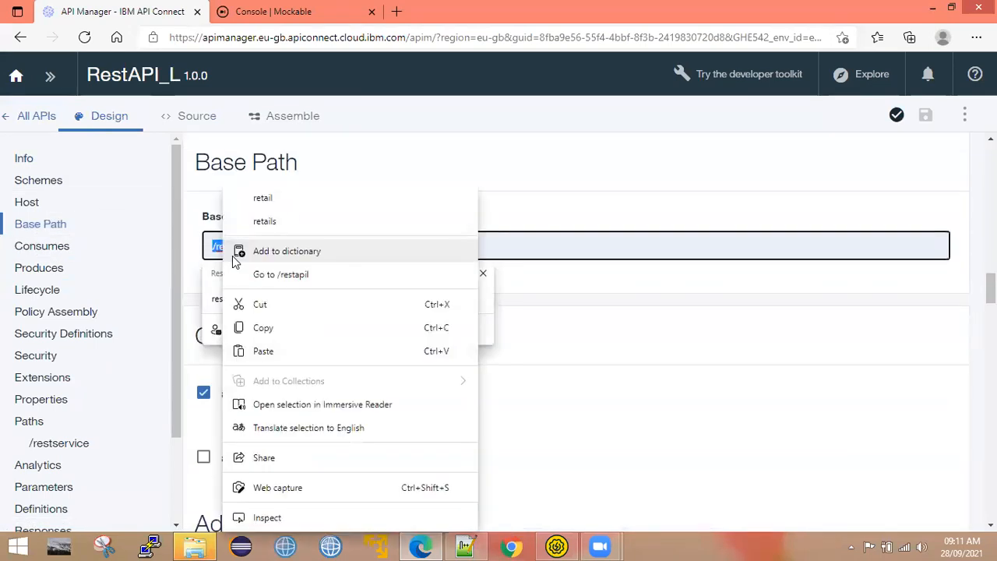
click(265, 330)
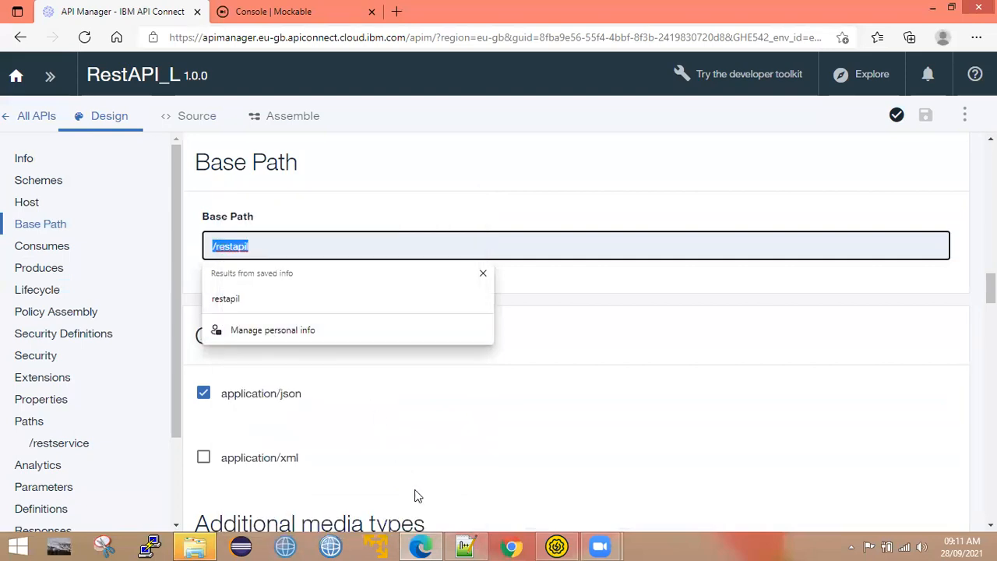
click(465, 546)
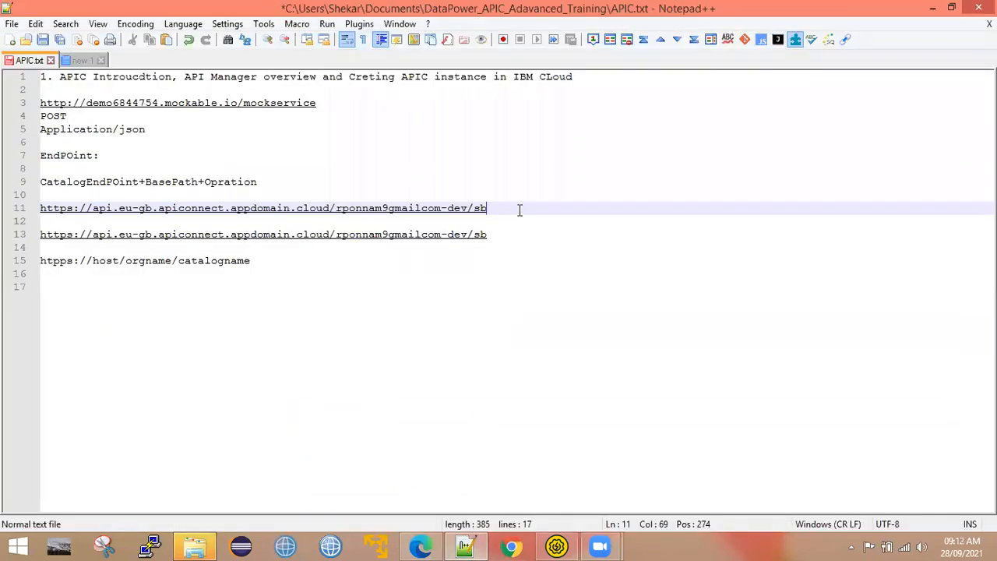
key(ctrl+v)
Copy the path /restservice from RestAPI_L's path definition in Edge and append it to the upper endpoint URL in APIC.txt in Notepad++.
click(421, 546)
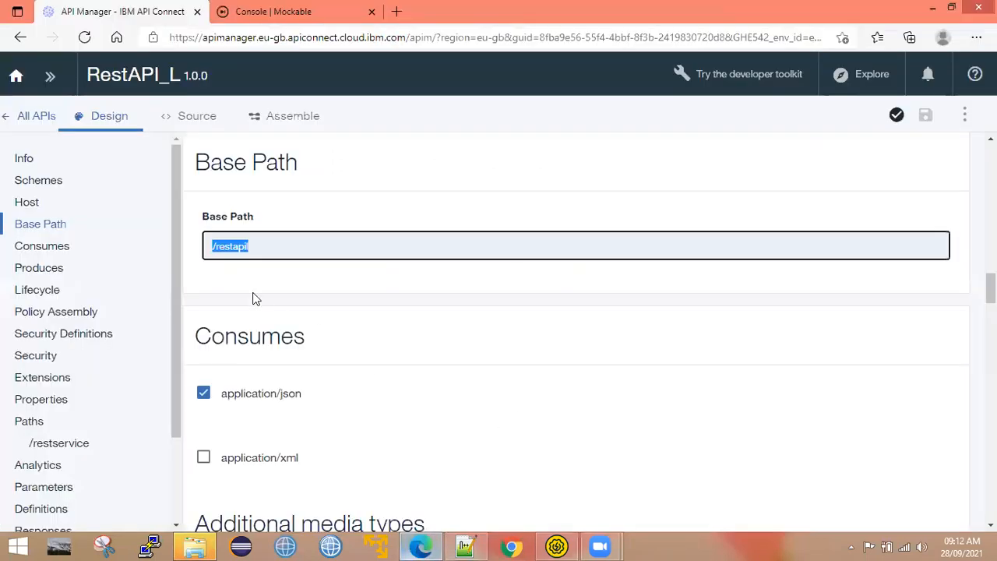
click(55, 440)
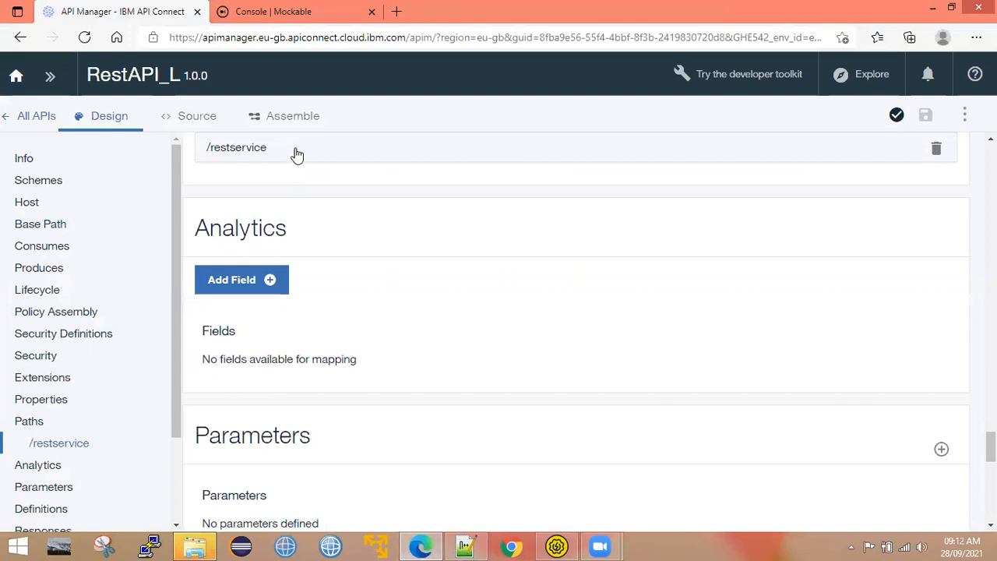
click(296, 150)
drag(195, 200, 269, 201)
right_click(229, 201)
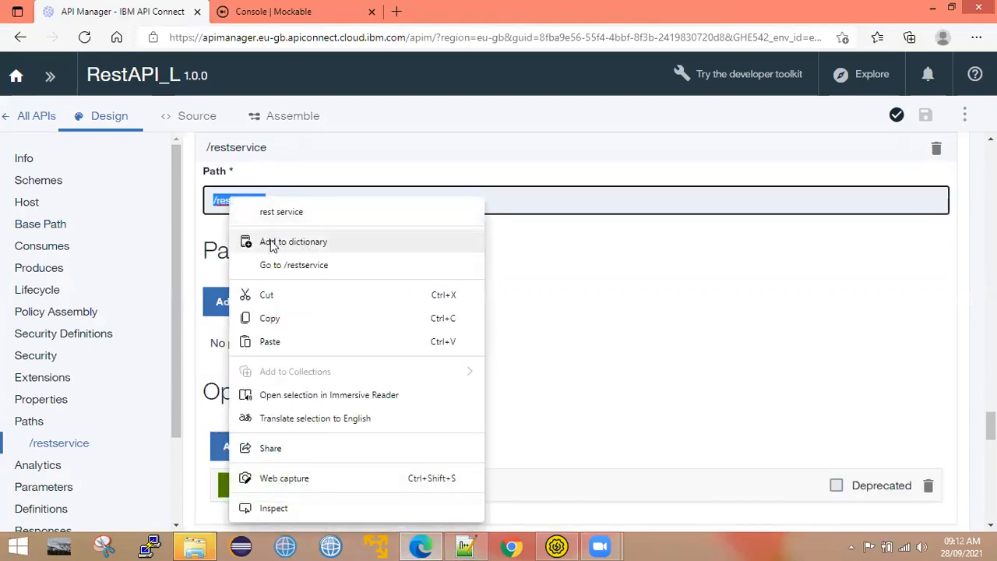
click(285, 326)
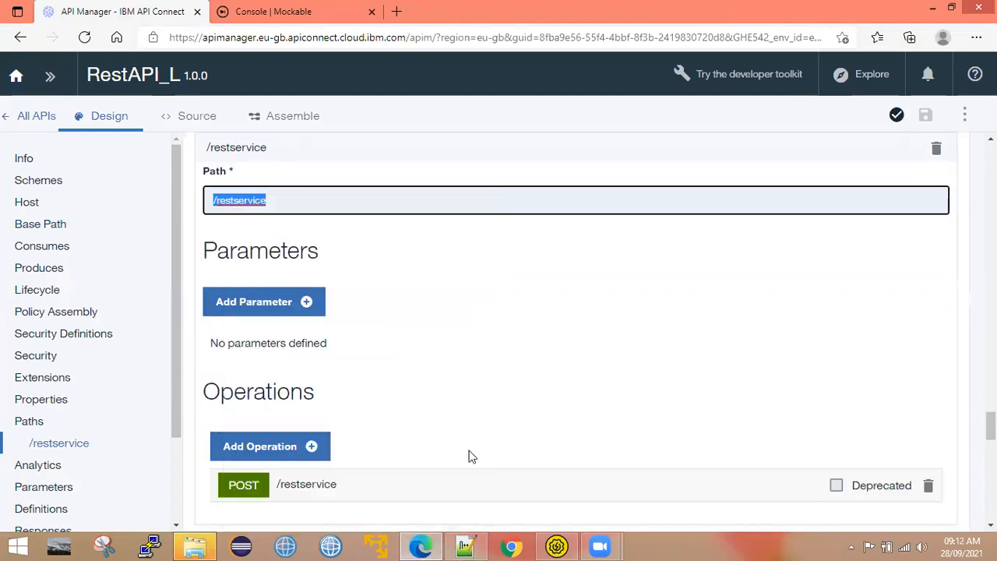
click(465, 546)
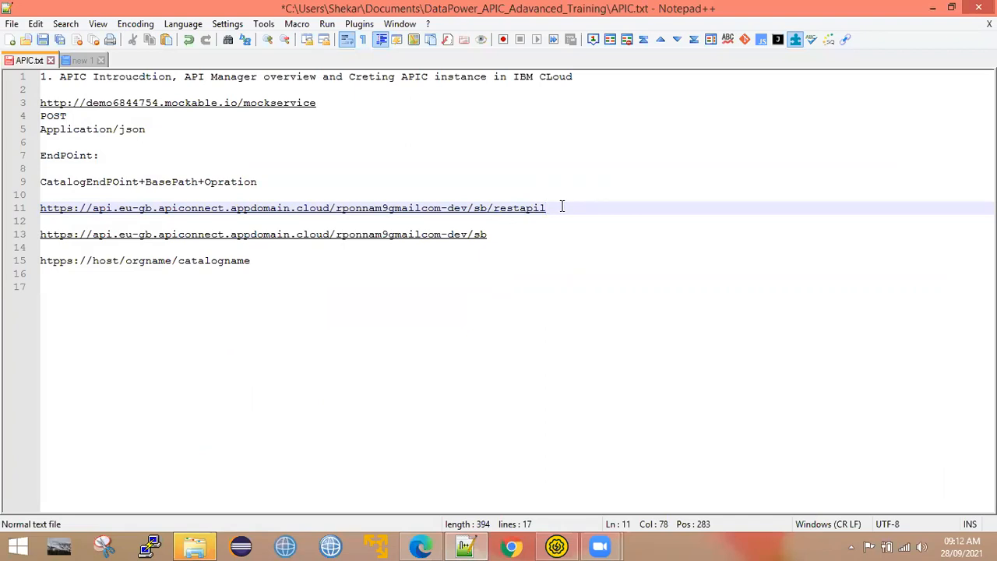
key(ctrl+v)
Copy the full endpoint URL ending in /restapil/restservice from APIC.txt and switch to SoapUI.
drag(646, 209, 33, 211)
right_click(106, 207)
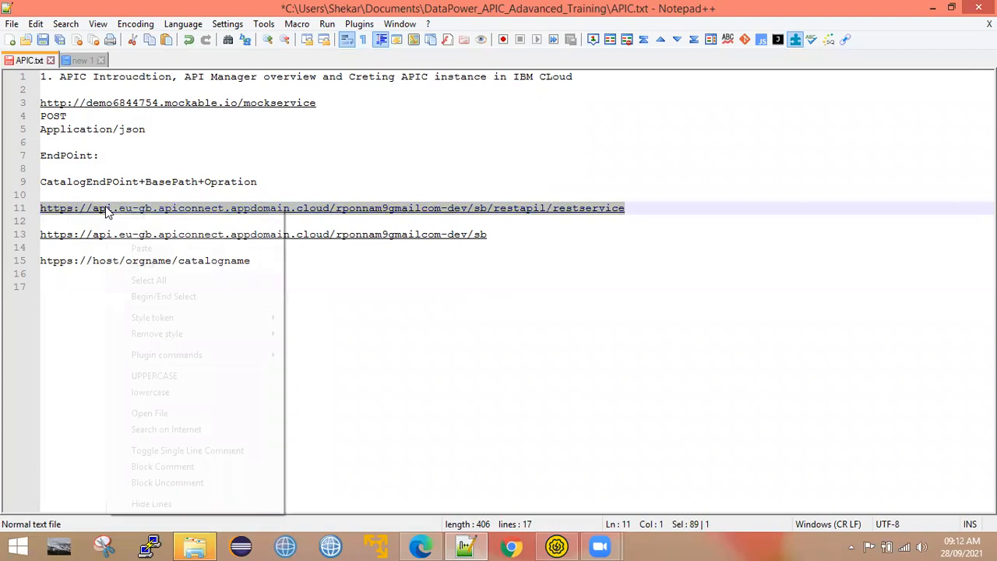
click(141, 233)
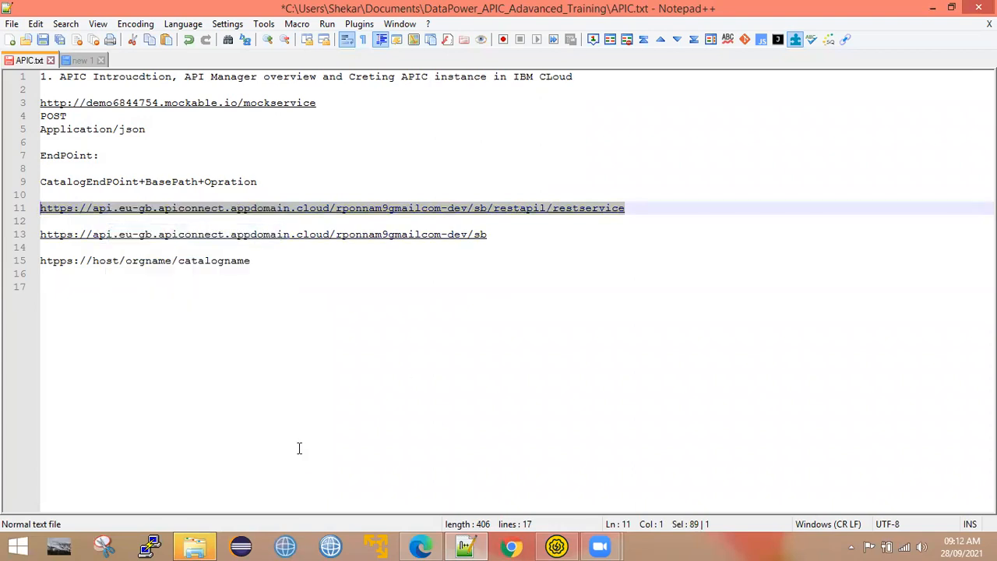
click(556, 546)
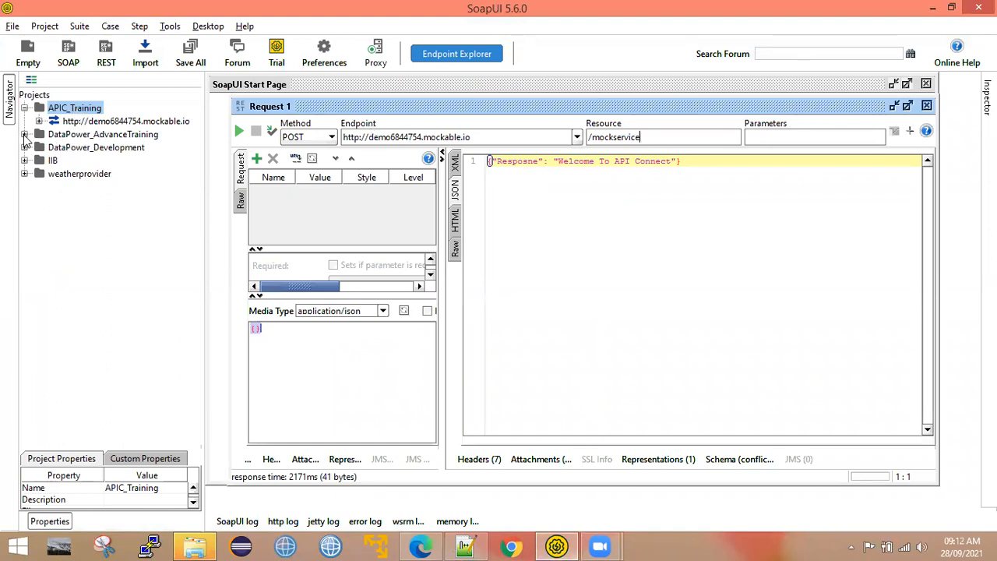
click(24, 135)
click(84, 136)
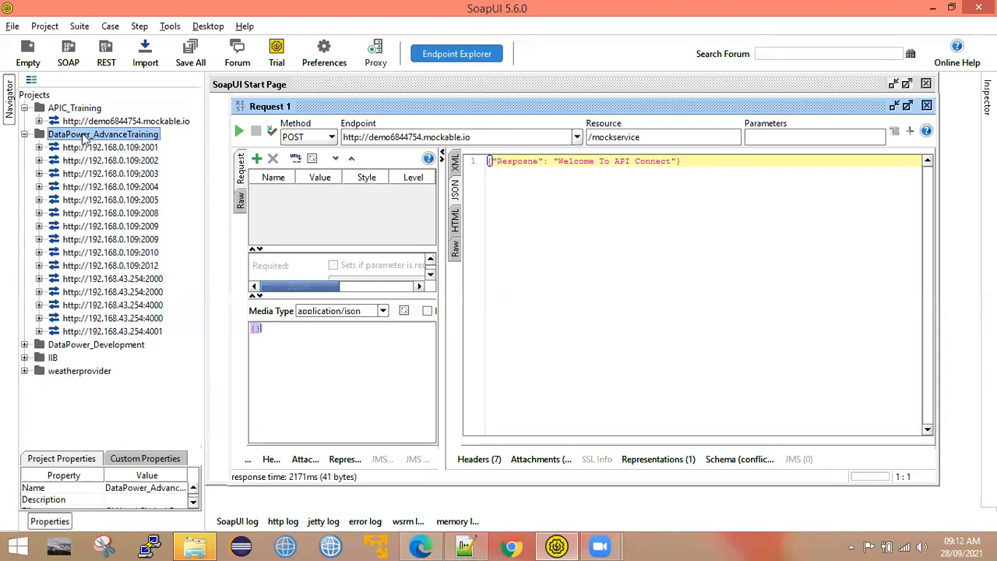
click(24, 135)
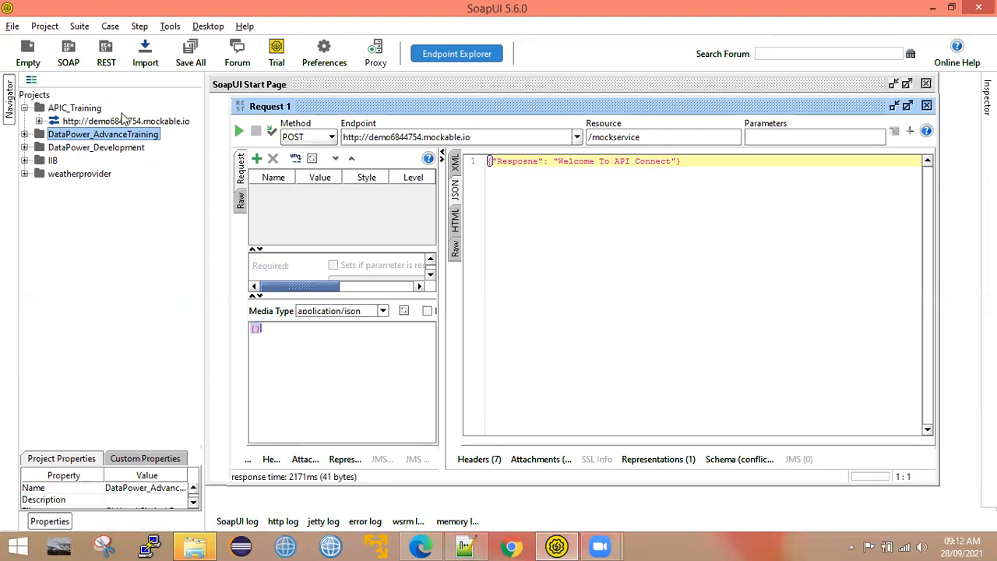
Create a new REST service from URI in the APIC_Training project using the copied RestAPI_L endpoint URL.
right_click(89, 111)
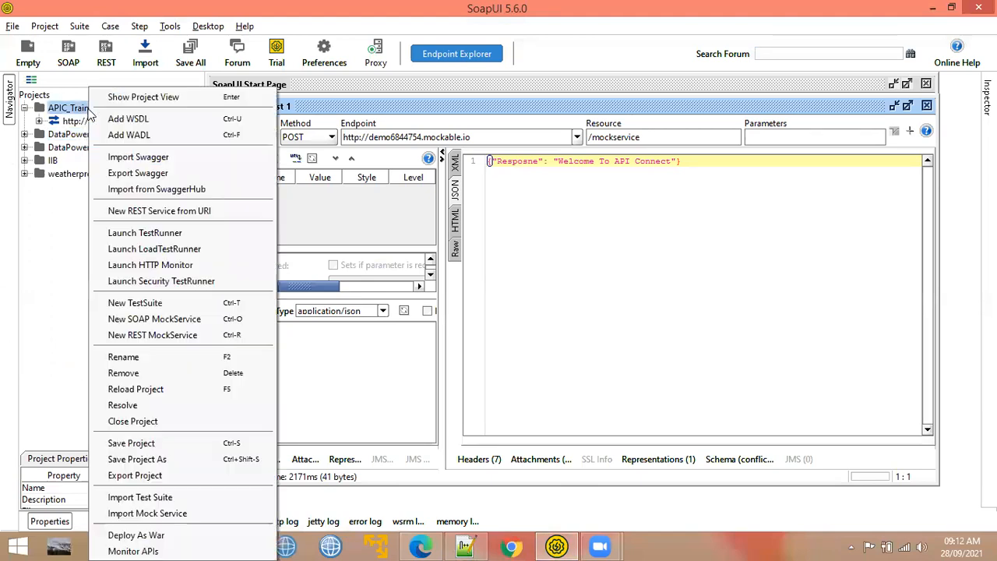
click(122, 210)
key(BackSpace)
key(ctrl+v)
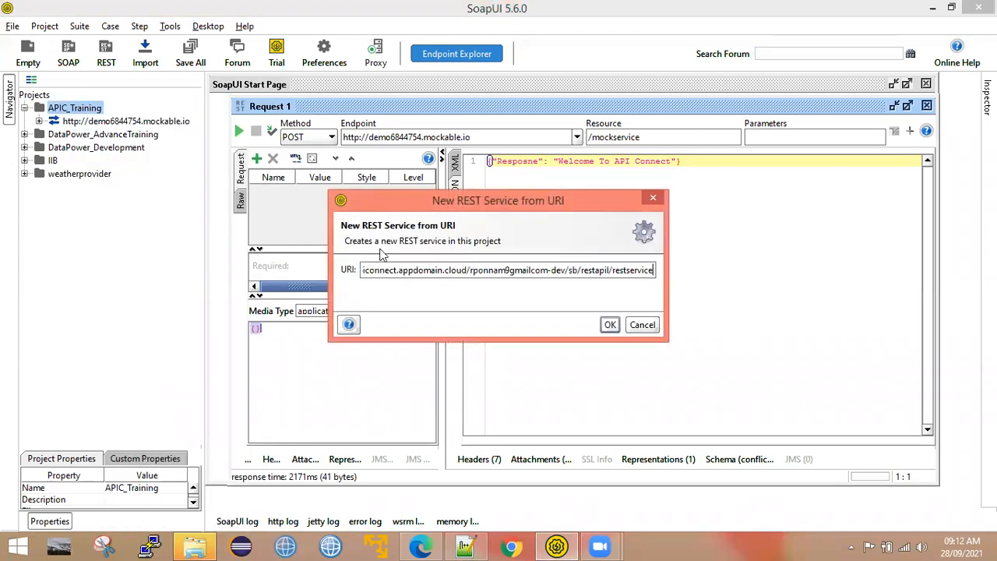
click(608, 324)
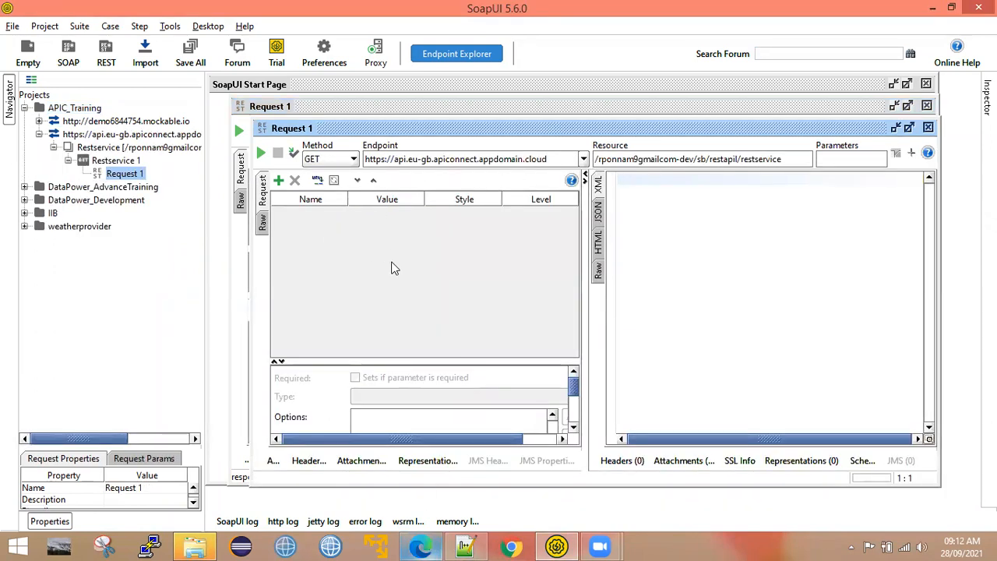
Set the new request's method to POST and its media type to application/json.
click(330, 160)
click(331, 189)
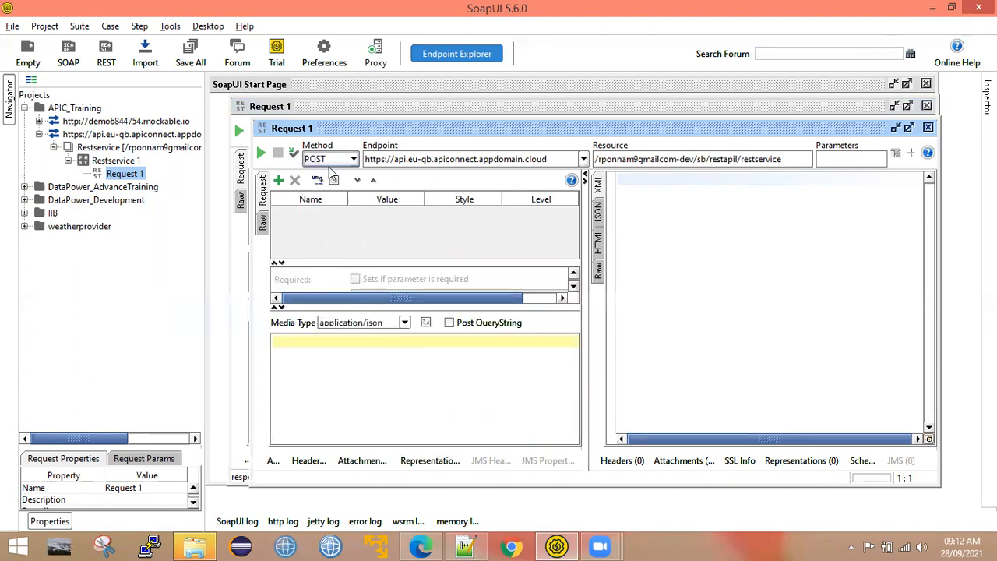
click(405, 324)
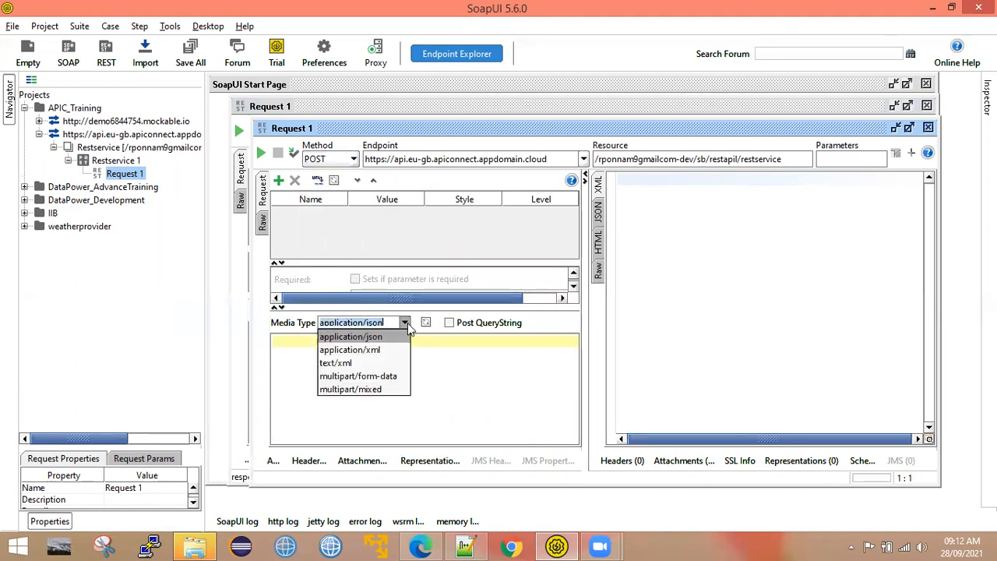
click(380, 338)
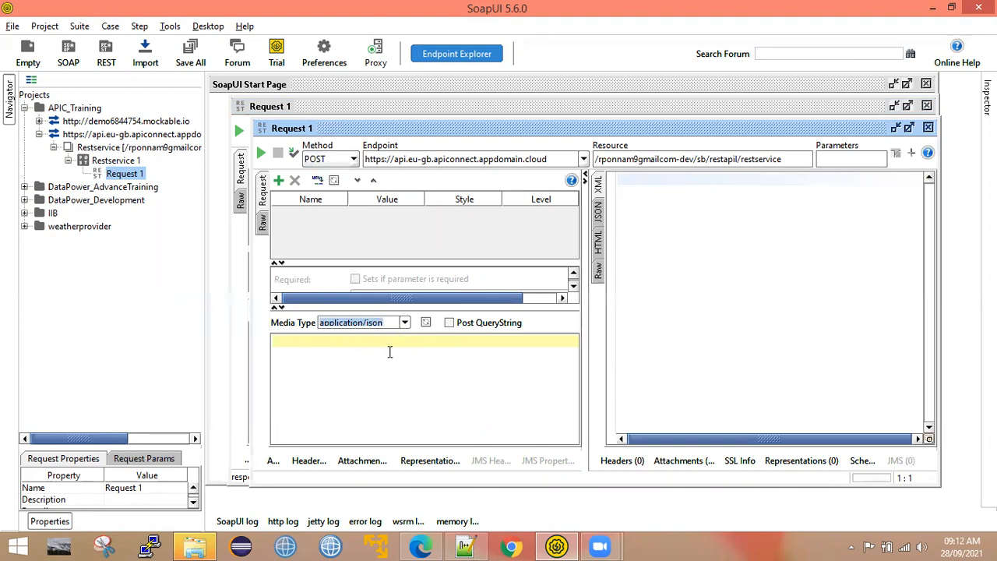
Enter {} as the request body and submit the request to the endpoint.
click(345, 349)
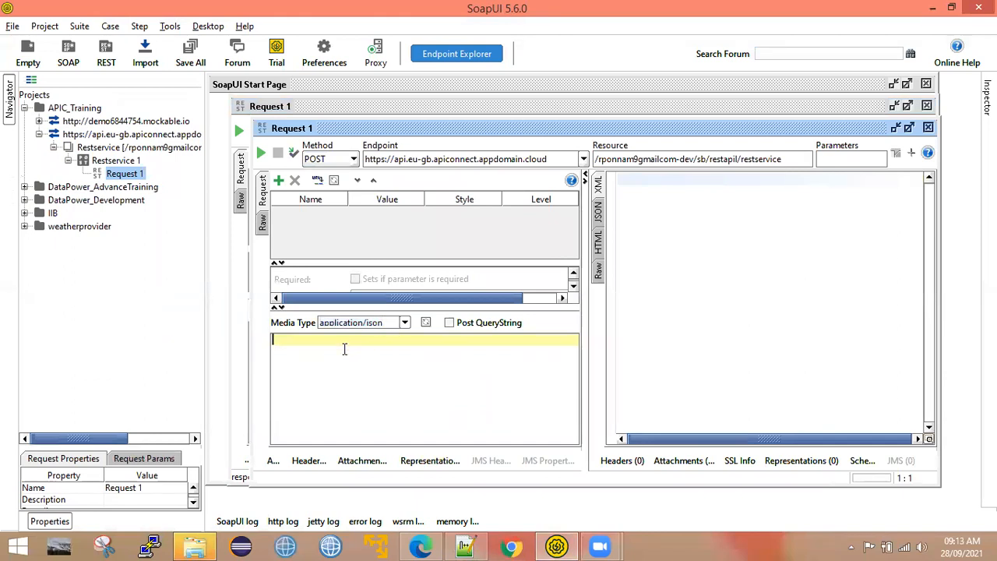
text({})
click(264, 157)
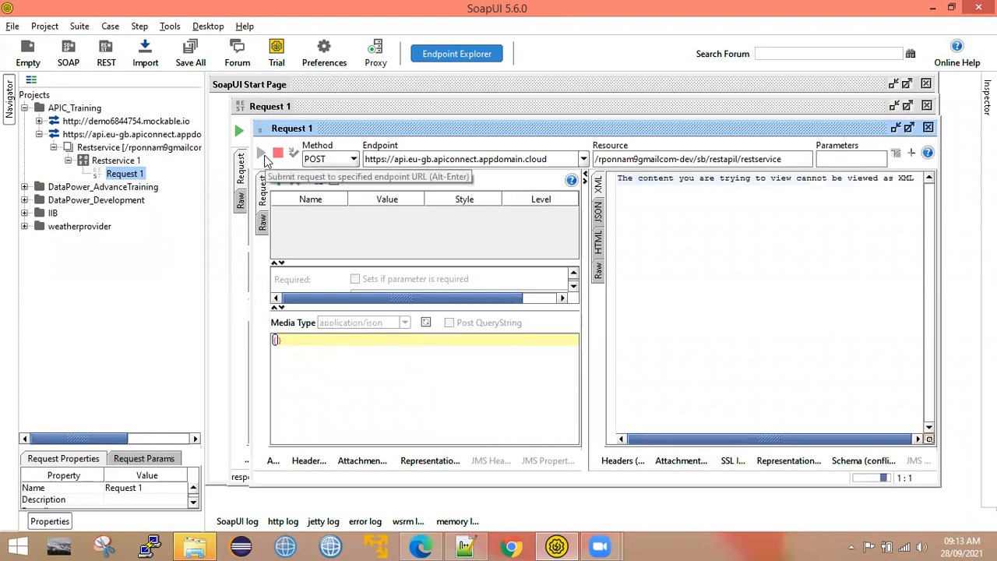
Examine the response to the request in JSON and raw form.
click(457, 217)
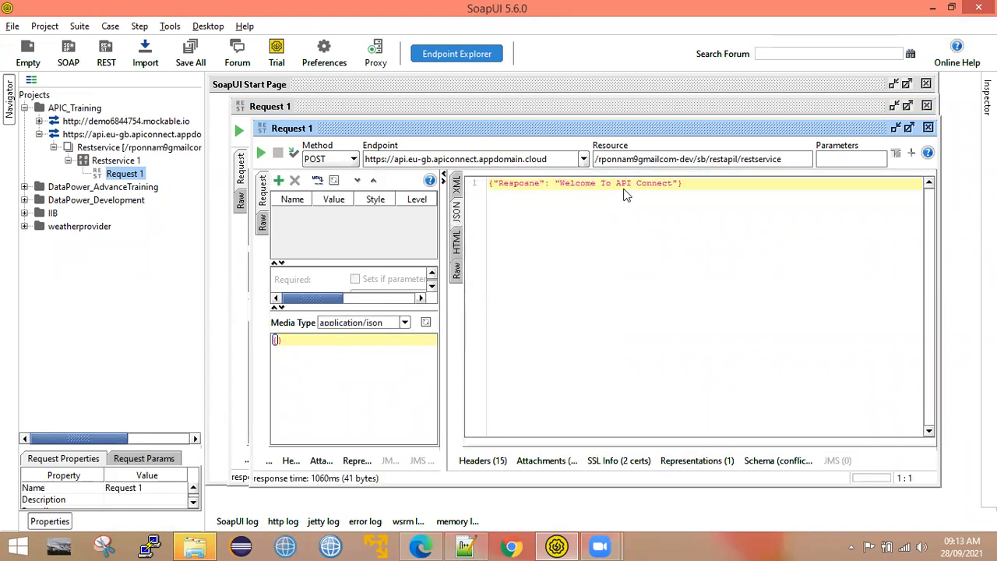
drag(683, 187, 558, 175)
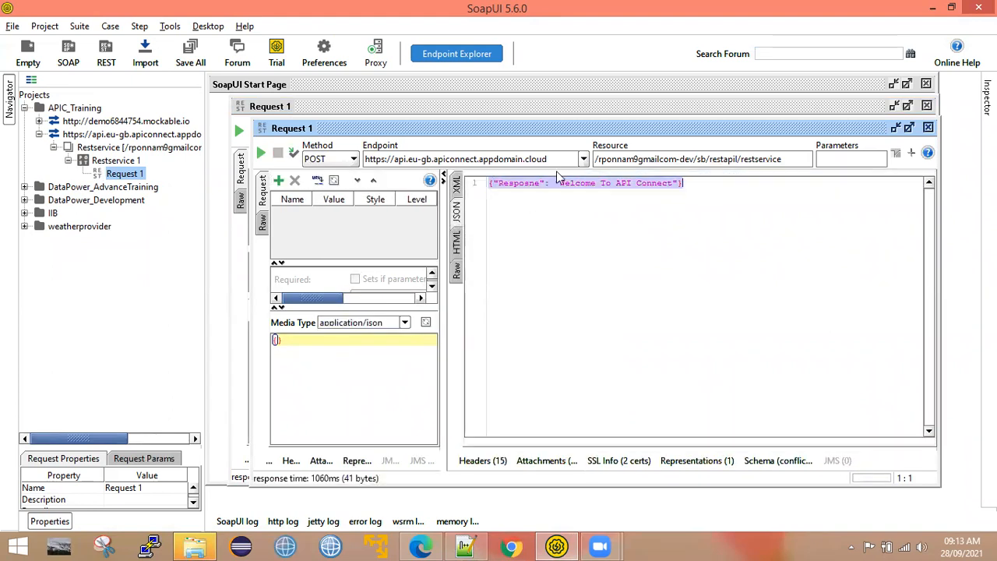
click(457, 273)
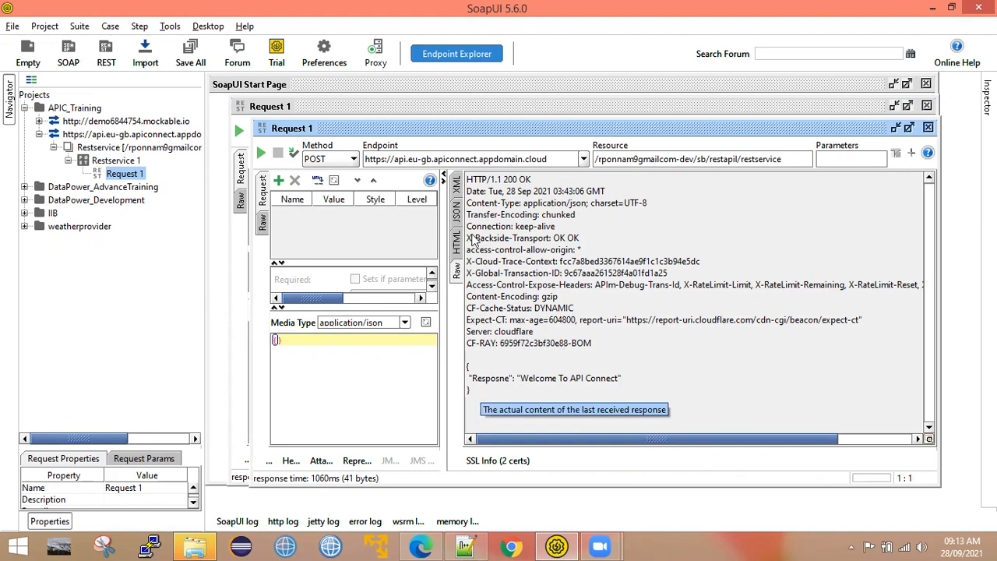
click(457, 215)
drag(697, 185, 483, 190)
click(550, 259)
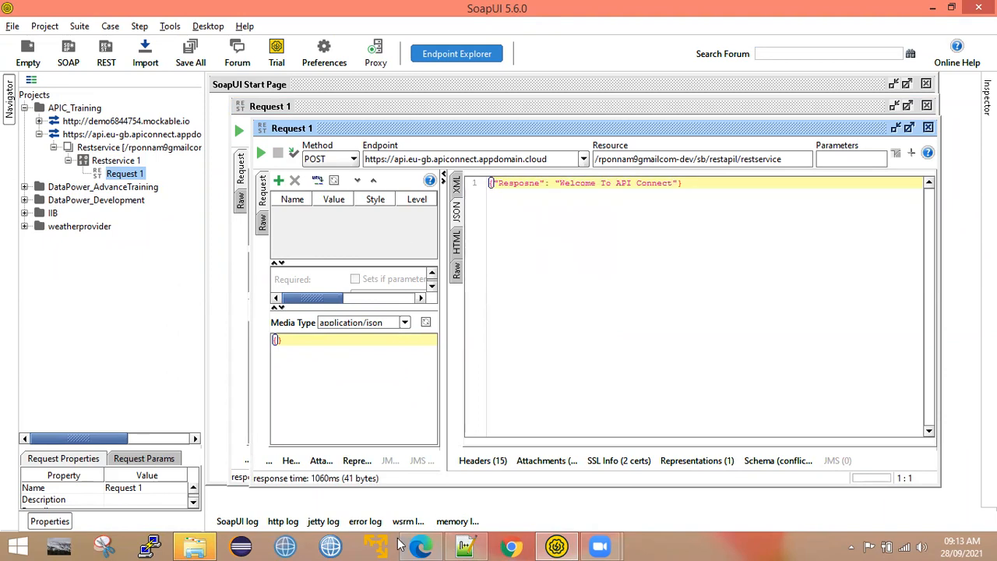
Switch to Edge and check the mock's configured response body in Mockable and the RestAPI_L path in API Manager.
click(421, 547)
click(327, 12)
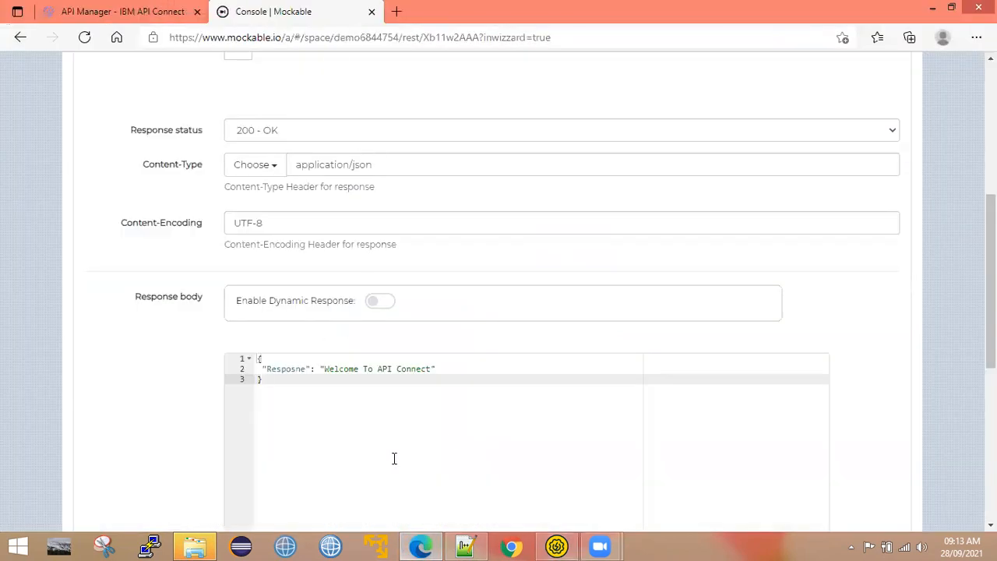
click(144, 10)
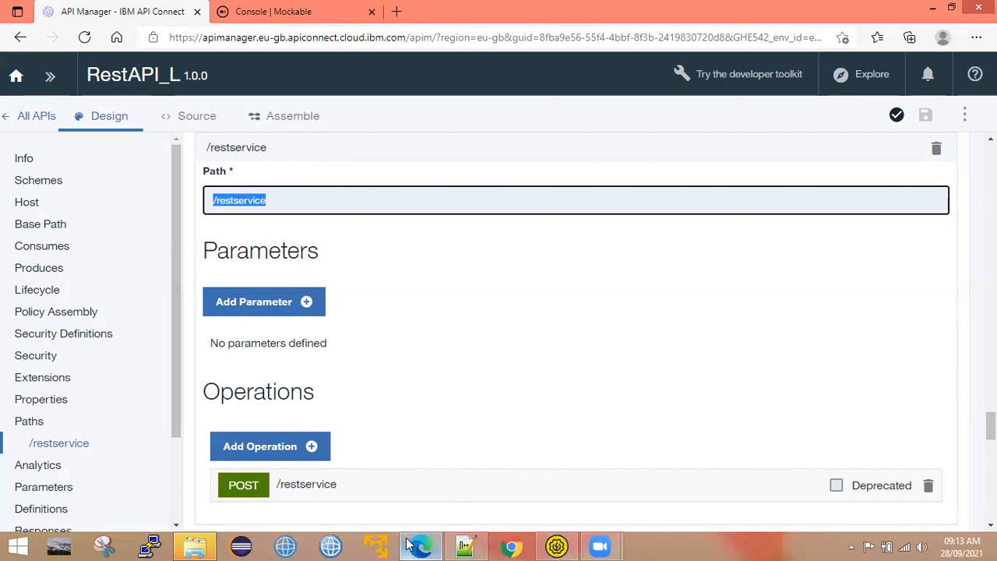
mouse_move(411, 546)
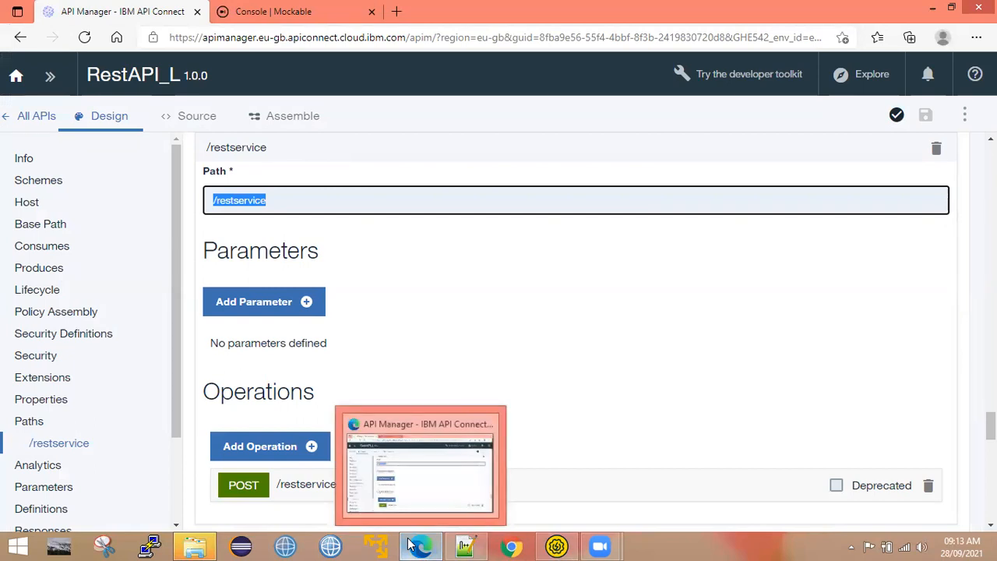
click(436, 470)
click(263, 9)
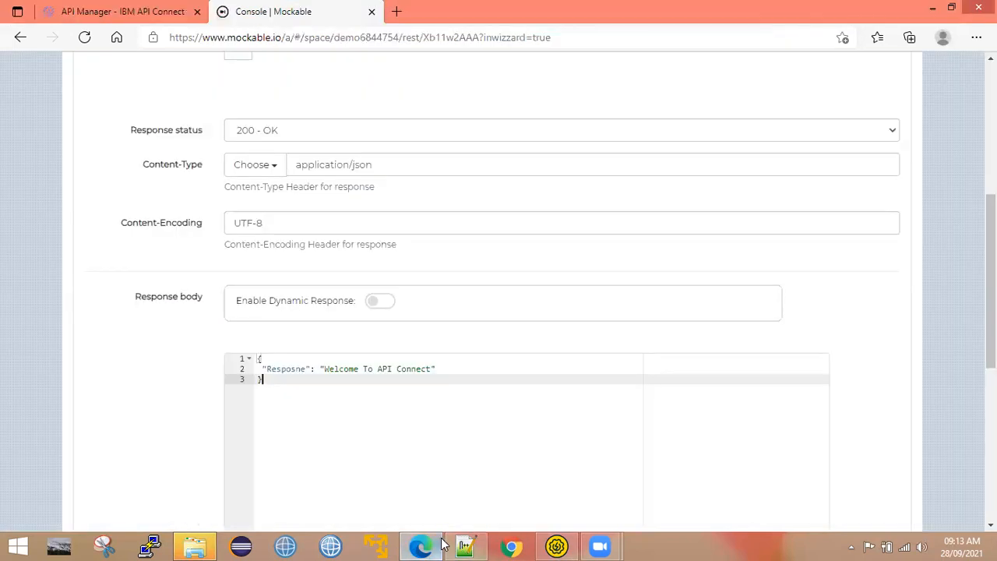
Switch to Notepad++ and review the host/orgname/catalogname URL pattern in APIC.txt.
click(465, 546)
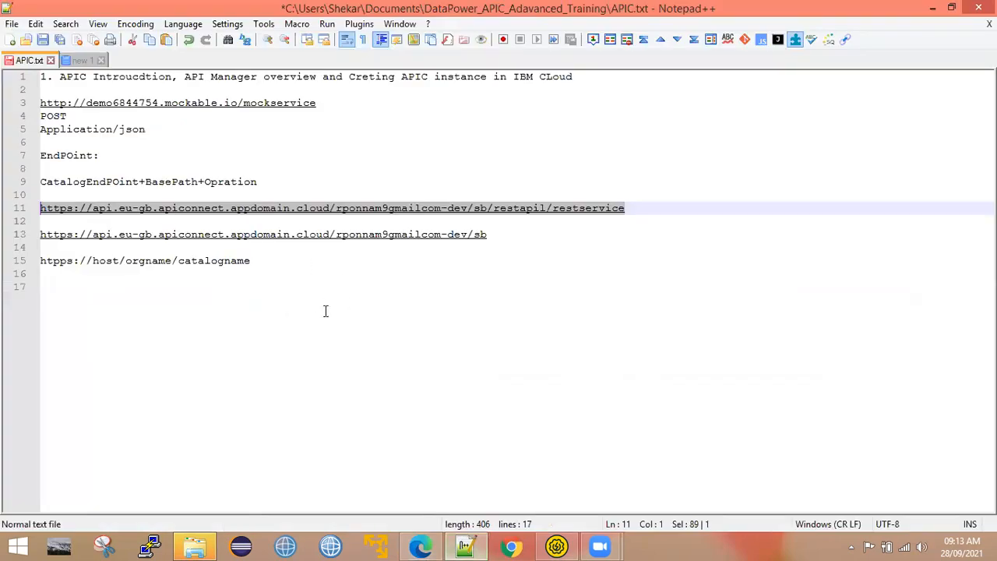
click(317, 262)
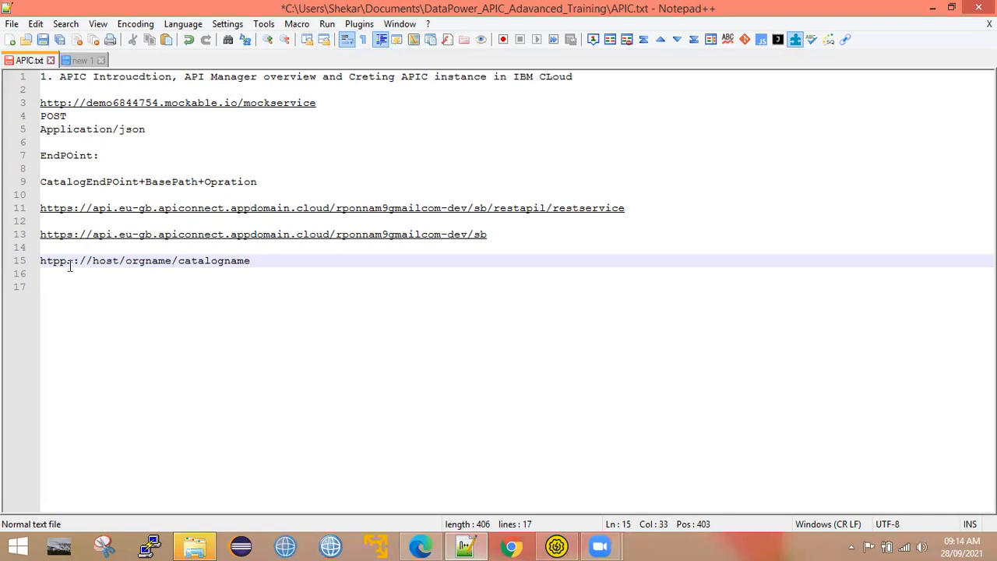
click(144, 263)
click(205, 263)
double_click(207, 263)
click(258, 263)
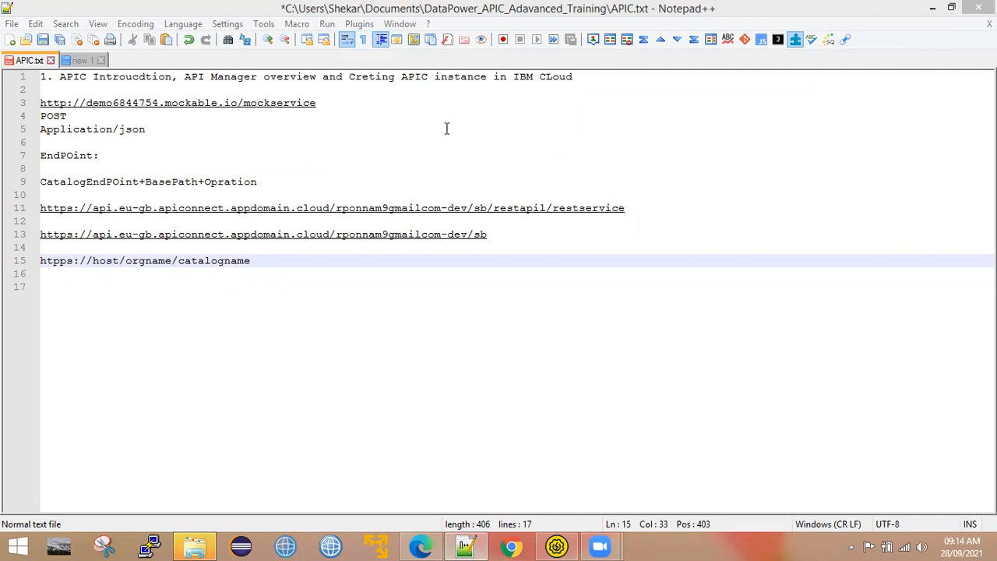
click(596, 75)
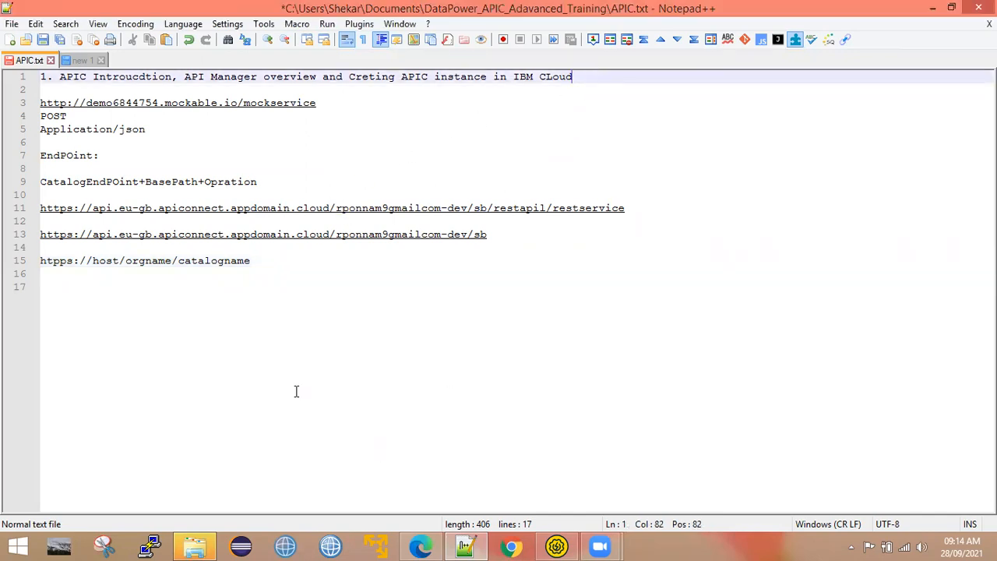
Switch to Edge and review the REST mock's path, verb and response settings in Mockable.
click(420, 546)
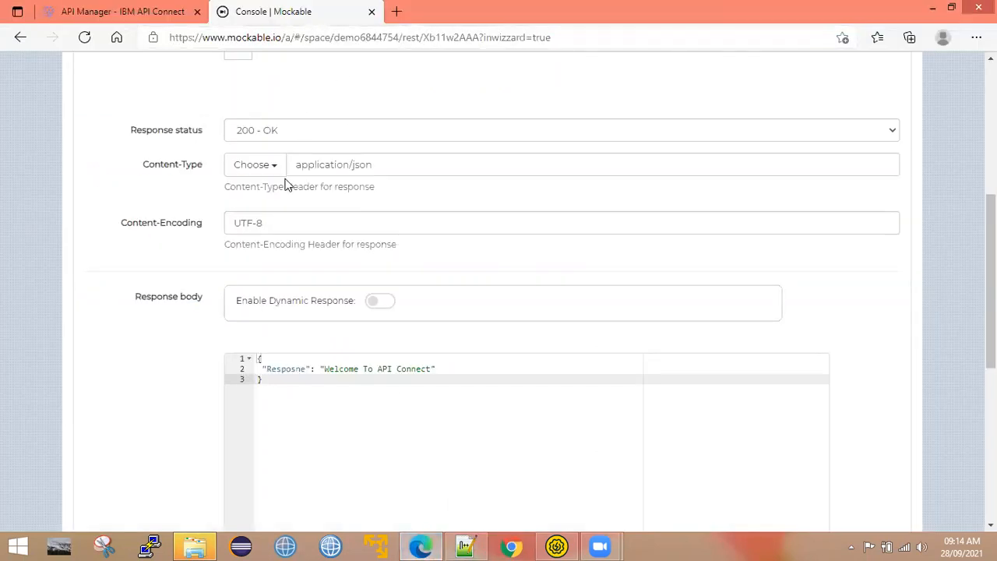
scroll(279, 178, up, 5)
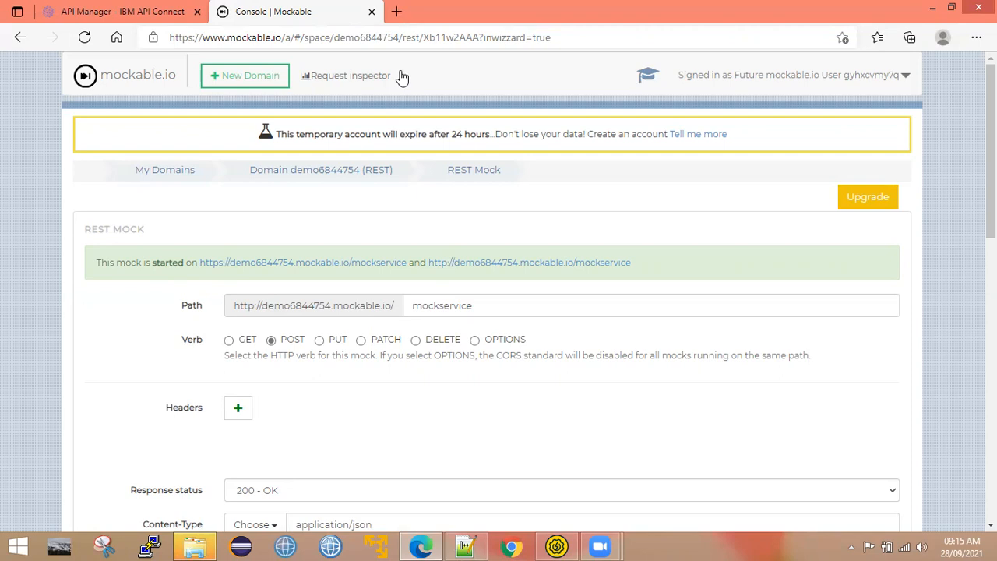
scroll(370, 185, down, 4)
scroll(355, 290, up, 2)
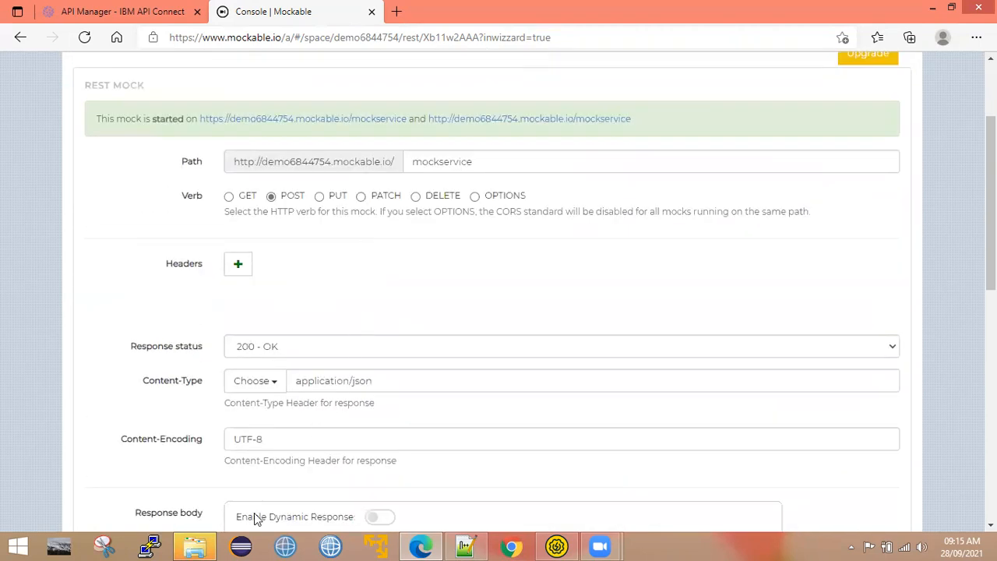
Switch to File Explorer and open API_Info.txt from the Artifacts folder in Desktop\Training\APIConnect_Training.
mouse_move(195, 546)
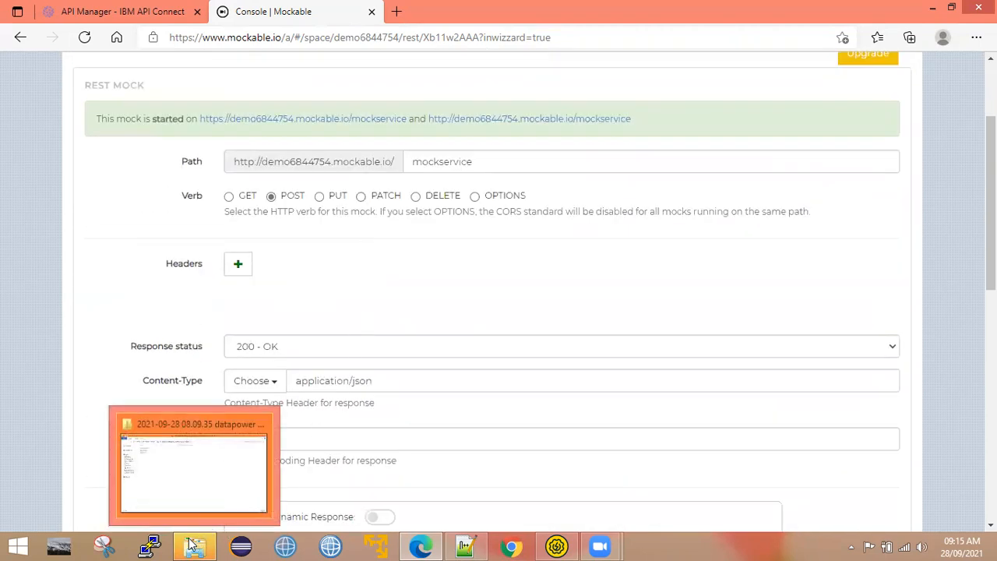
click(182, 464)
click(171, 52)
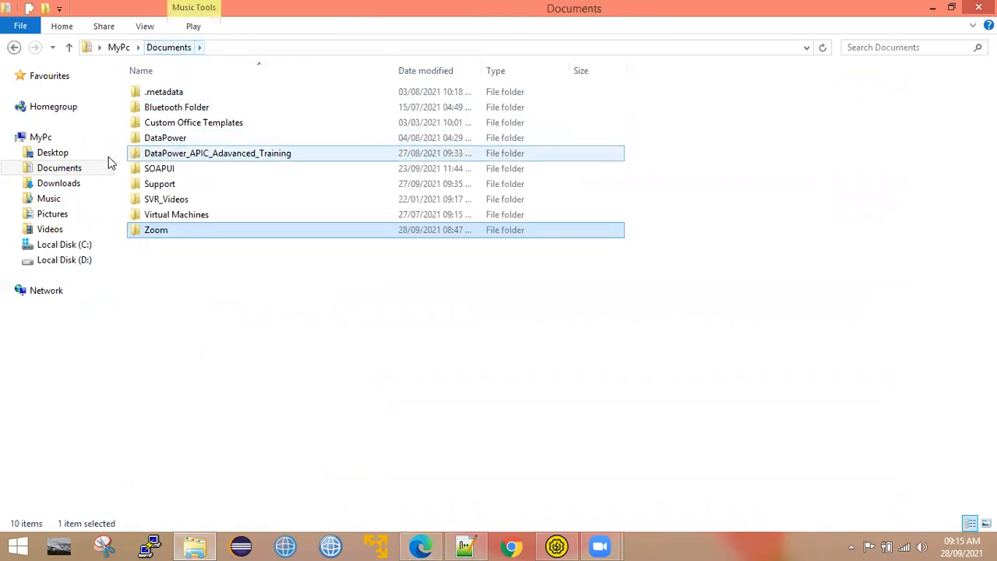
click(56, 153)
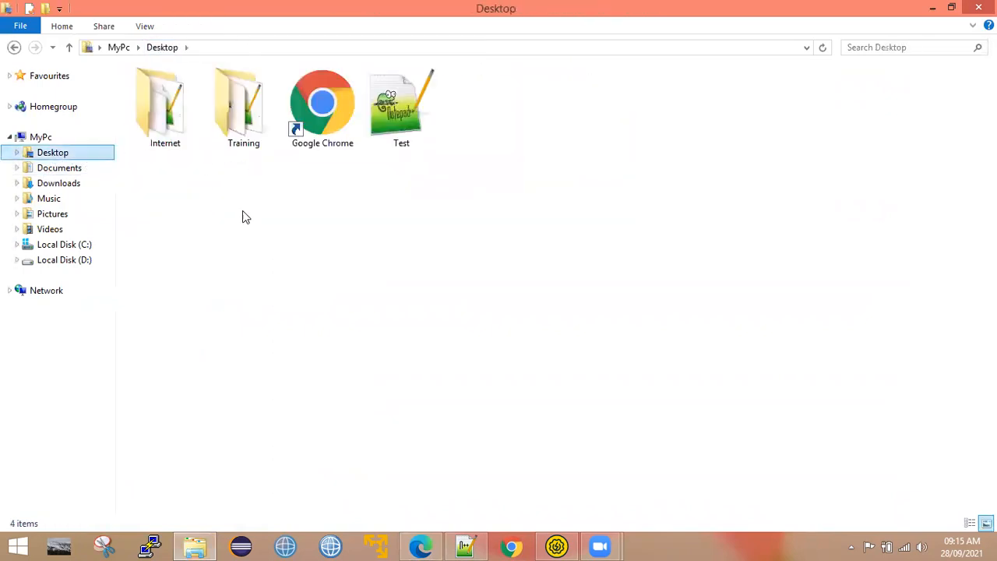
click(217, 122)
double_click(216, 122)
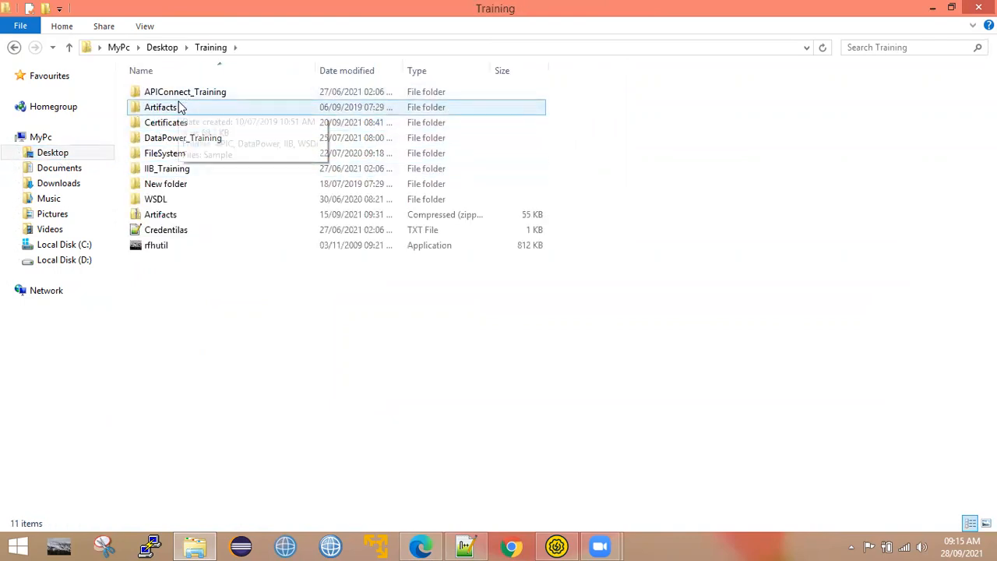
double_click(194, 94)
click(164, 107)
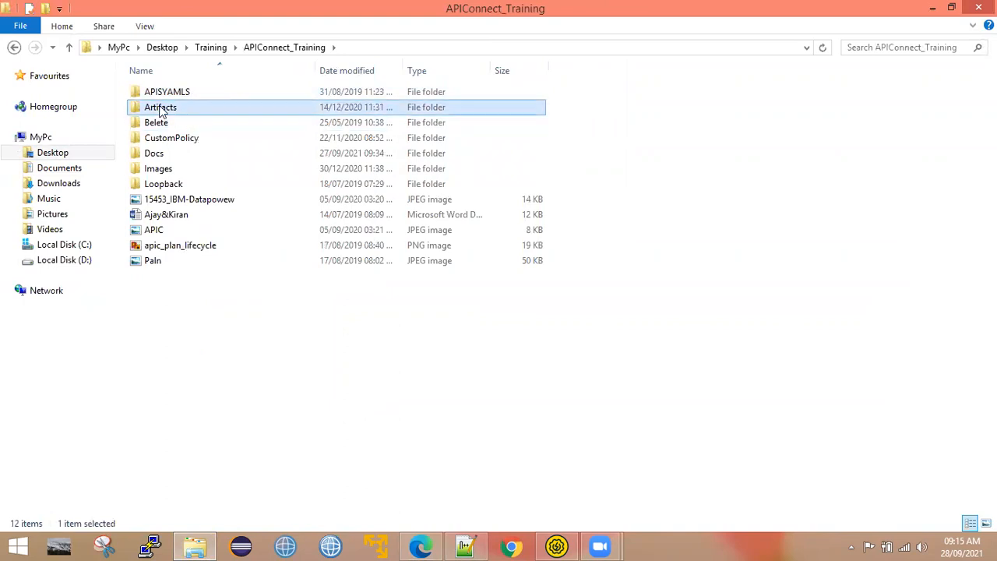
double_click(163, 106)
click(169, 113)
double_click(170, 113)
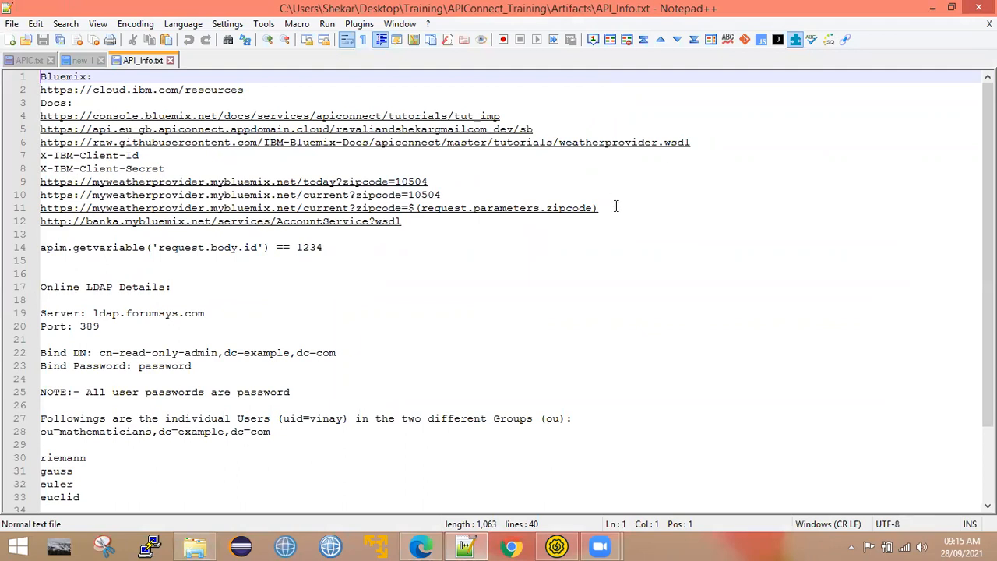
drag(442, 182, 29, 183)
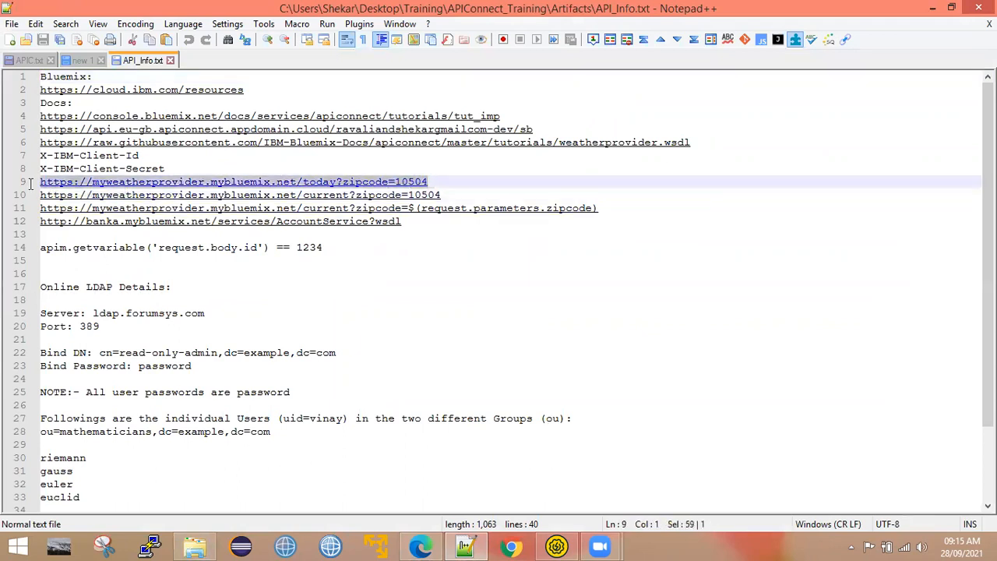
right_click(119, 184)
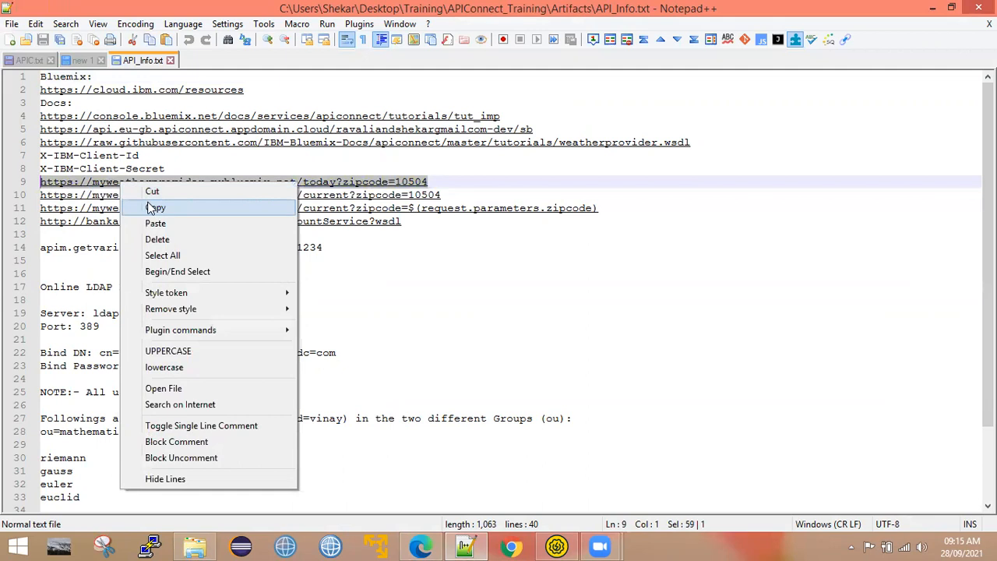
click(153, 207)
click(9, 40)
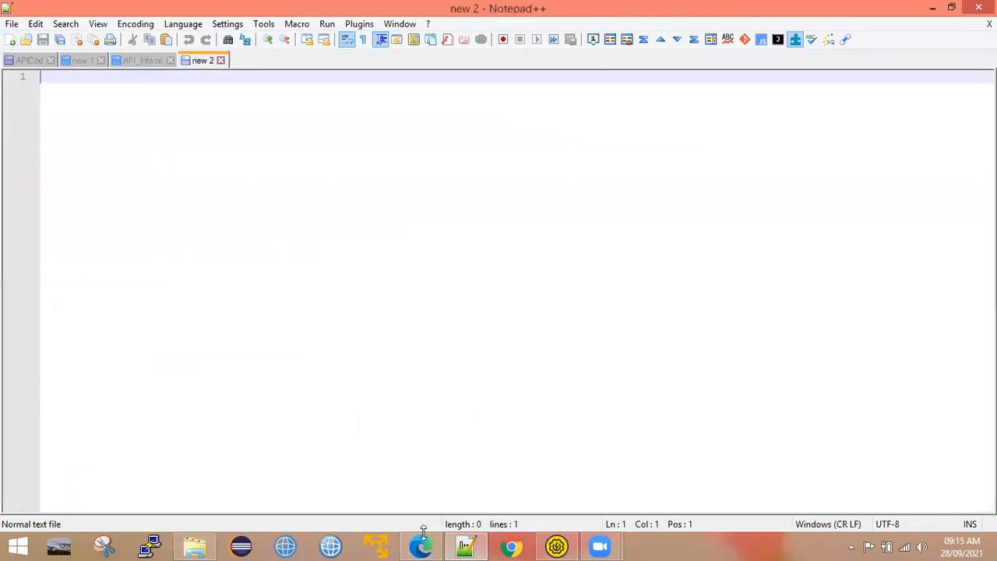
mouse_move(556, 546)
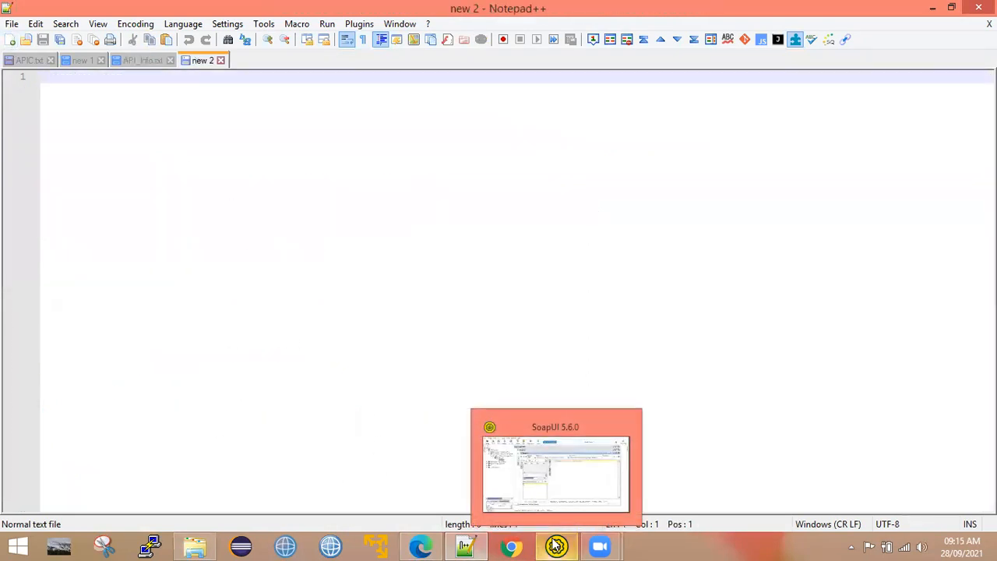
click(464, 545)
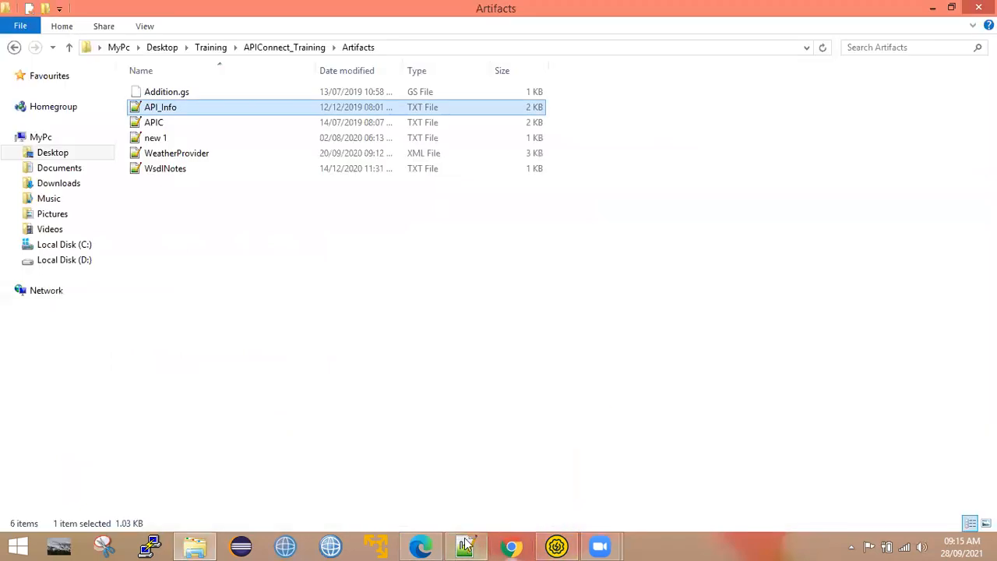
click(420, 545)
click(394, 11)
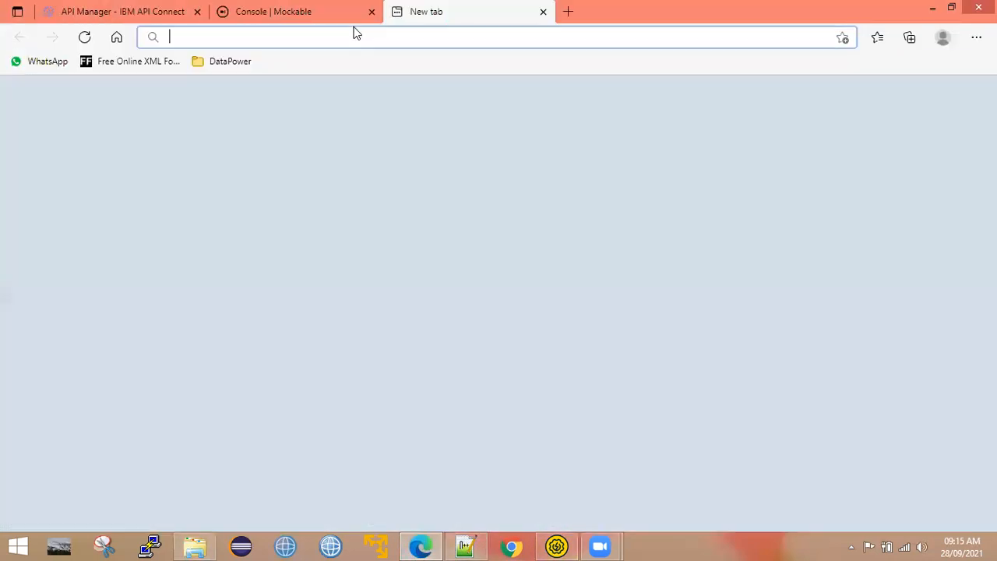
click(378, 28)
key(ctrl+v)
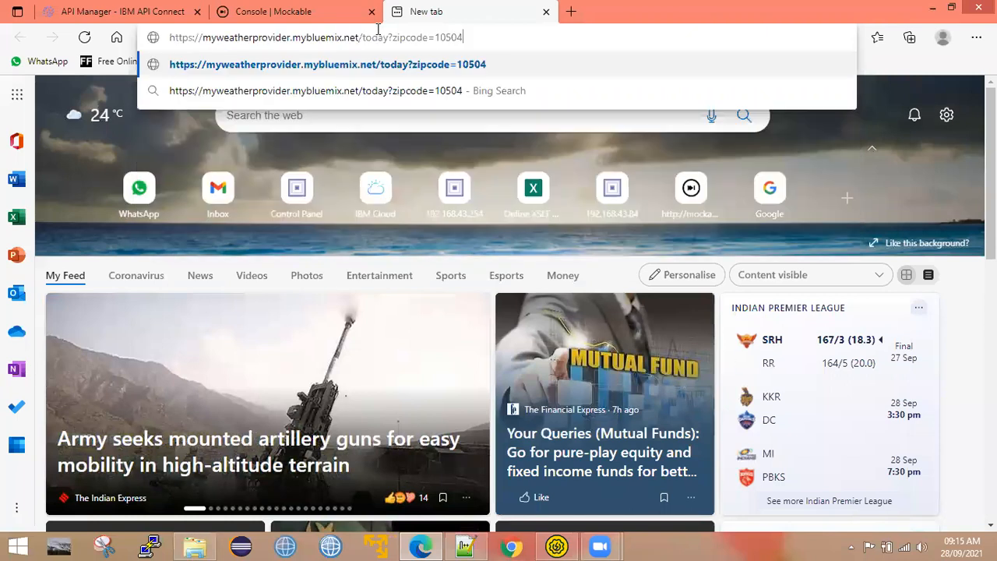
key(Return)
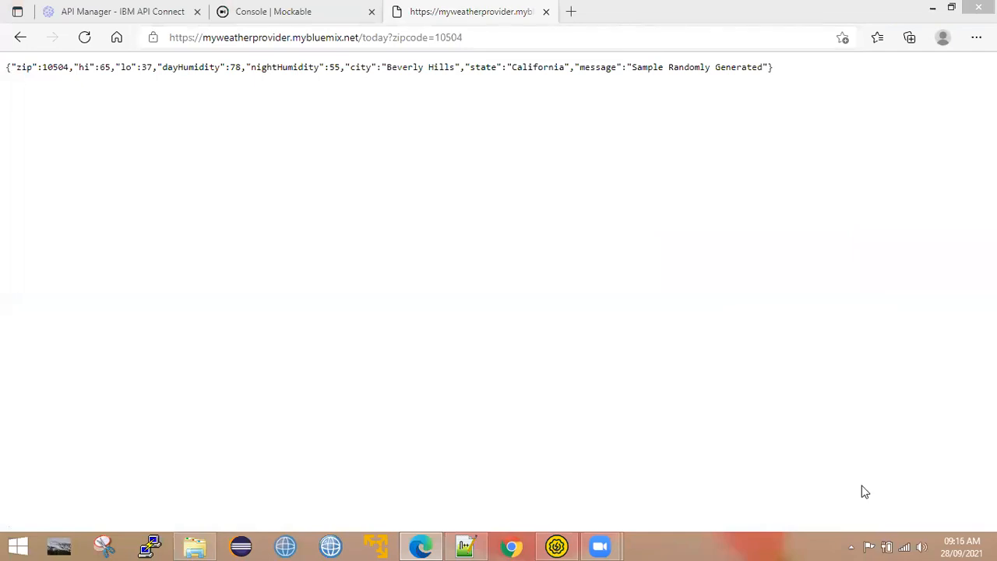
Copy the weather service URL from the browser's address and paste it into the blank document in Notepad++.
click(478, 35)
drag(478, 35, 163, 37)
right_click(196, 41)
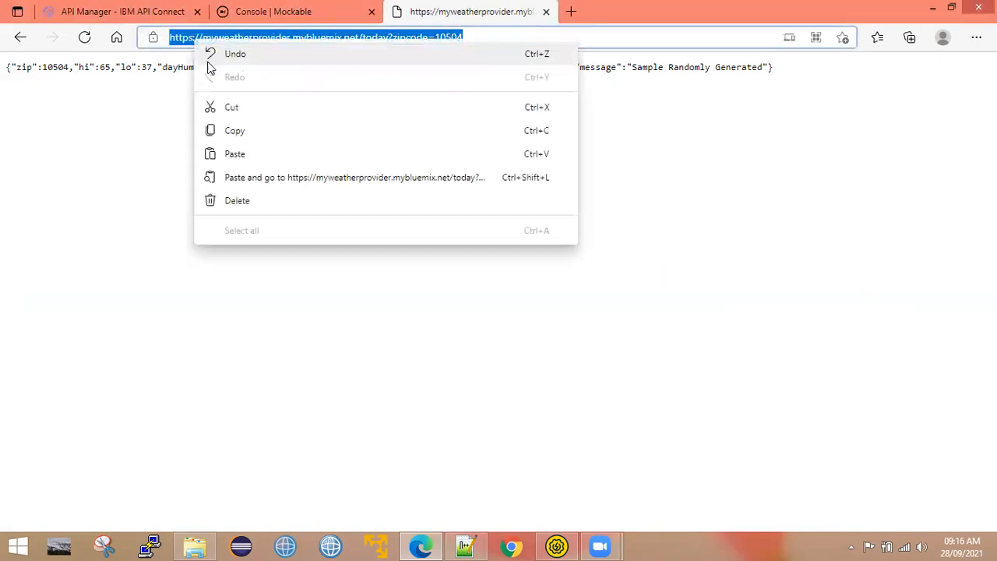
click(235, 132)
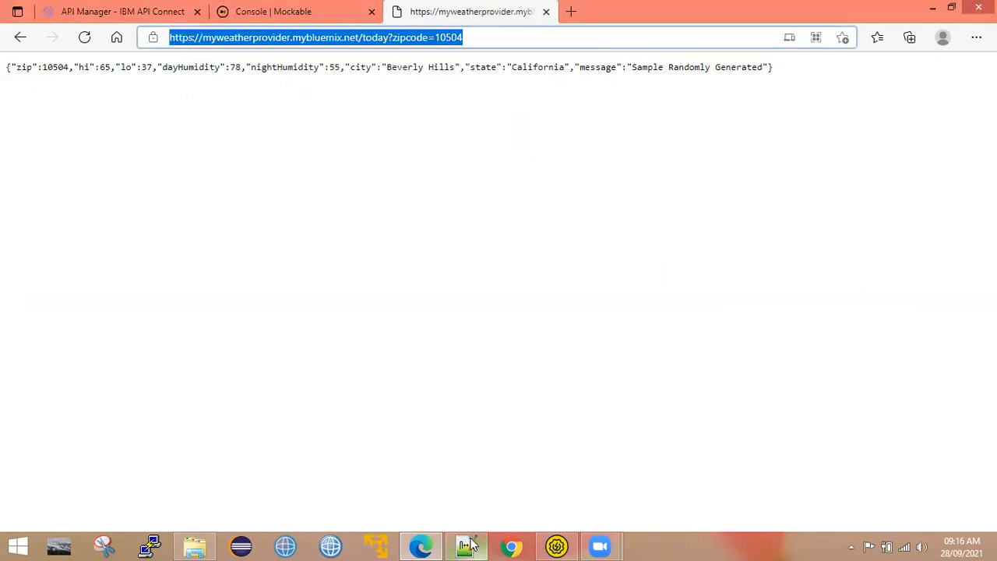
click(467, 545)
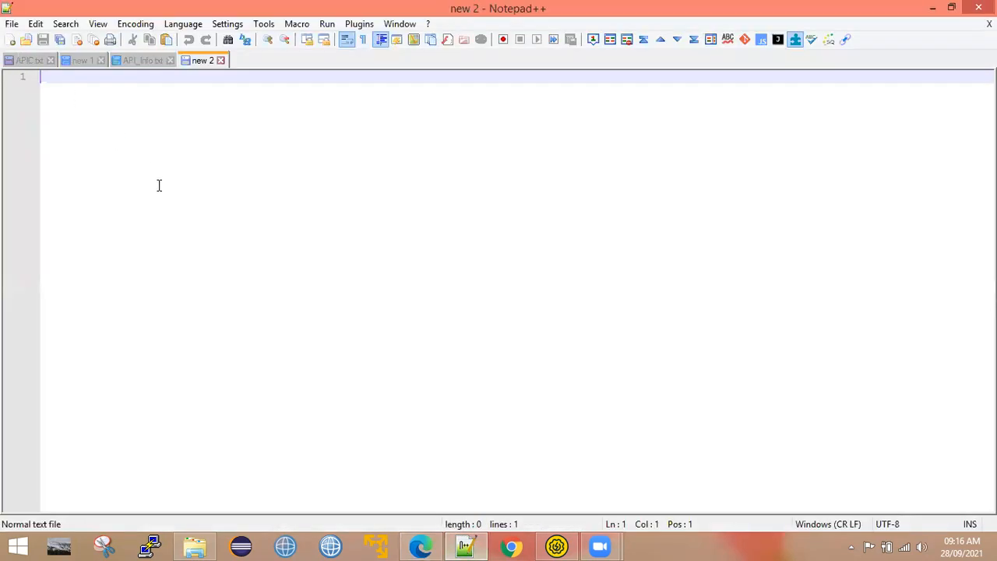
key(ctrl+v)
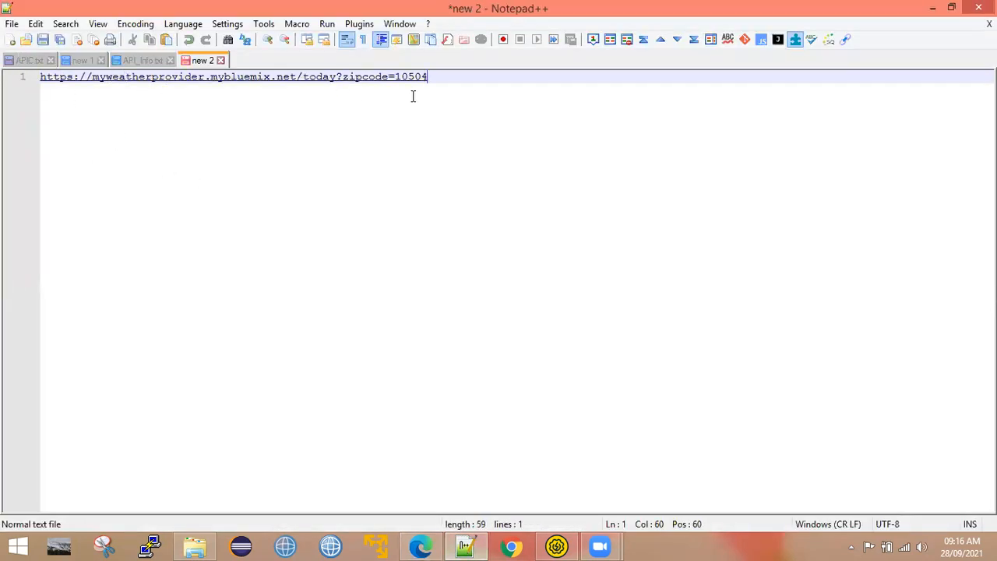
key(Return)
text(Wether Provider)
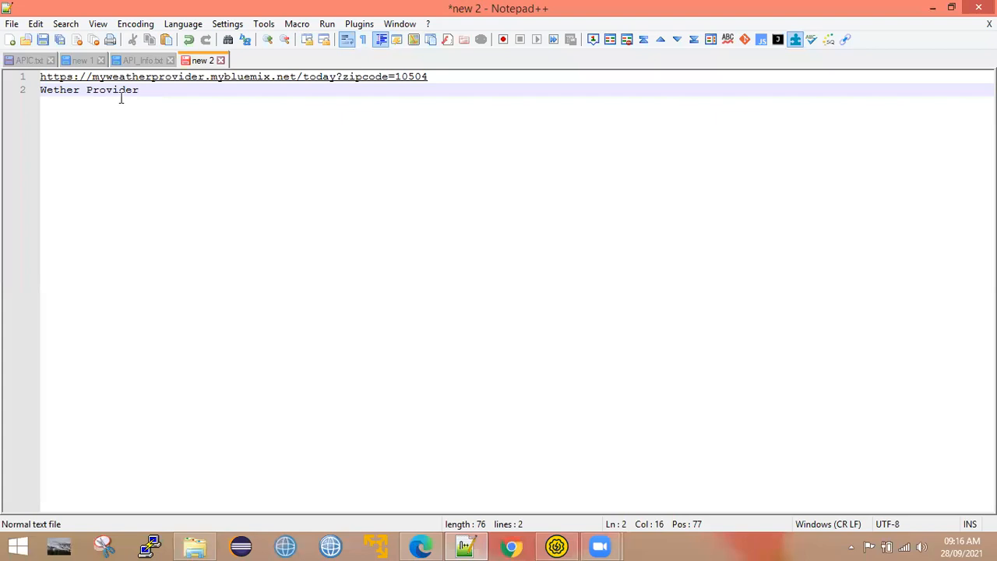
drag(141, 90, 41, 91)
key(Delete)
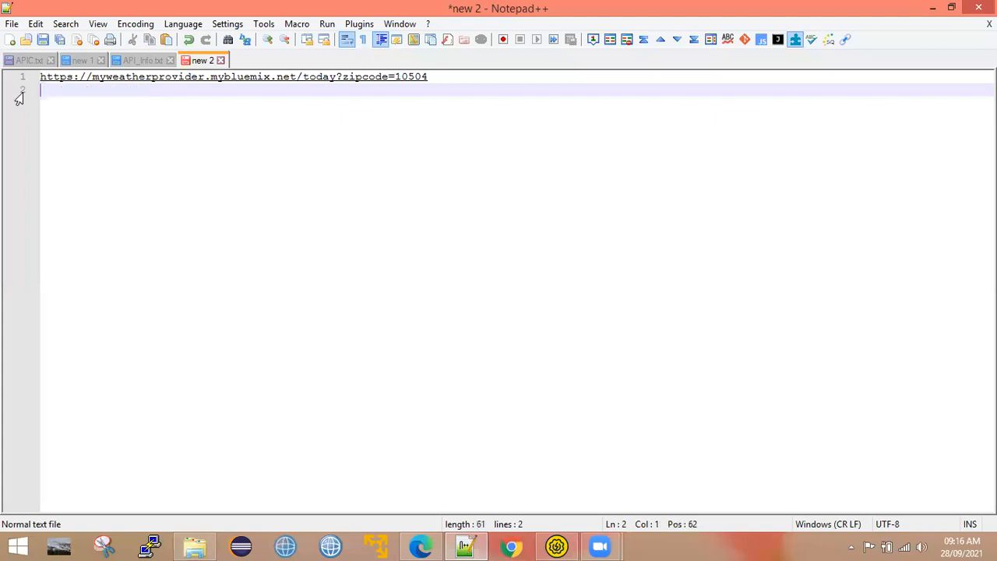
Examine the zipcode parameter value and the full weather service URL in the new document.
click(445, 80)
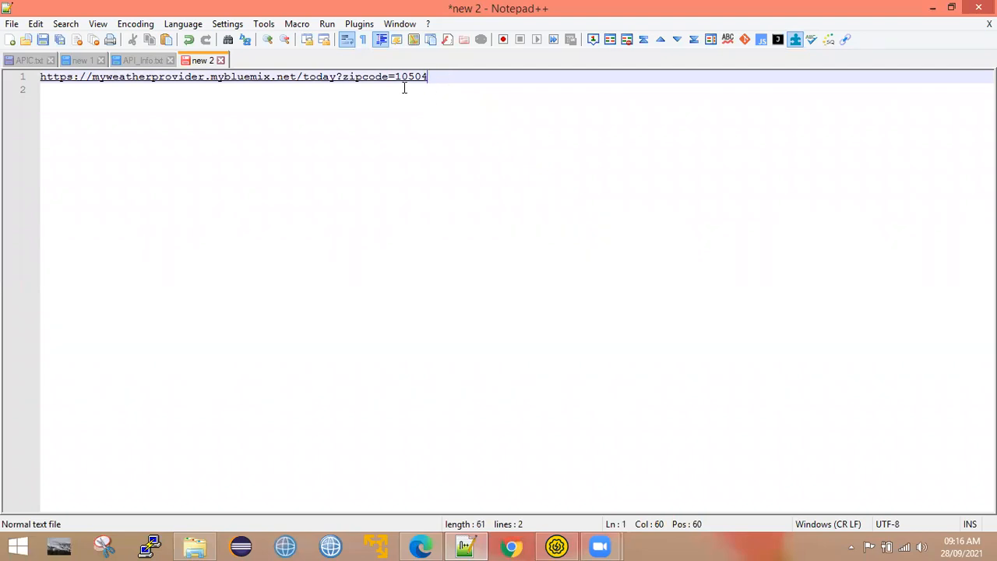
drag(439, 78, 395, 75)
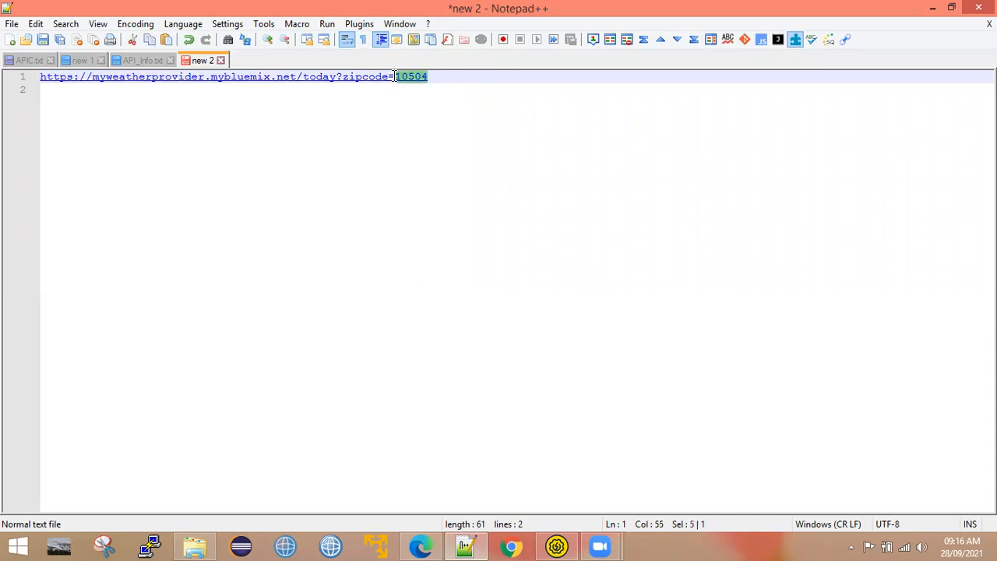
click(419, 94)
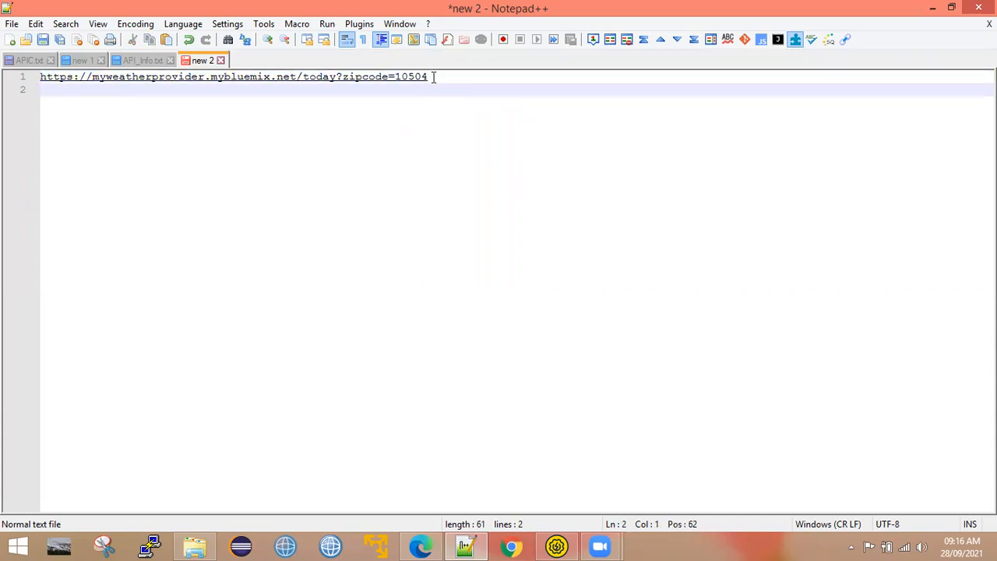
drag(436, 77, 395, 77)
click(398, 102)
drag(438, 77, 17, 77)
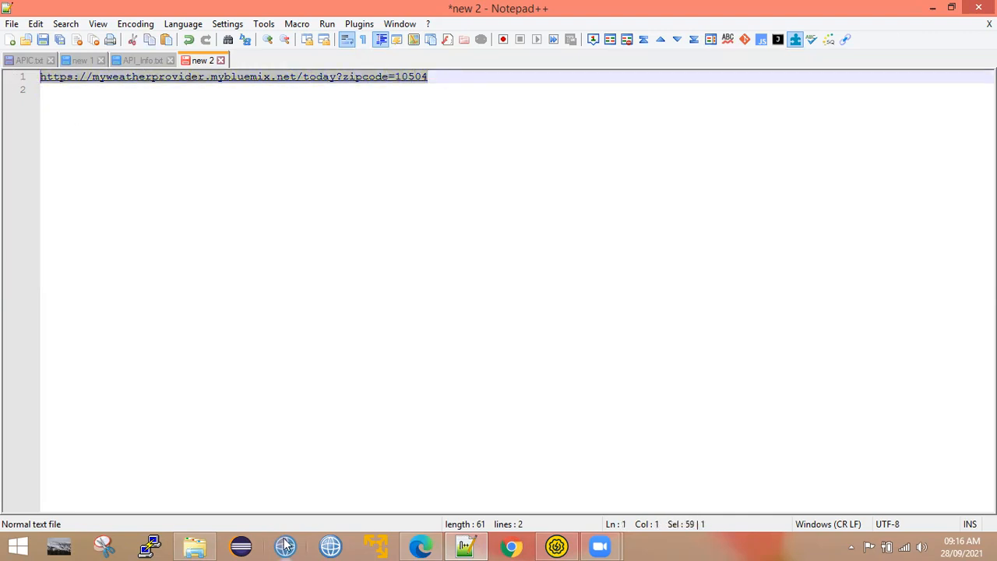
Switch to Edge, copy the weather service's complete JSON response, and return to the empty second line of the new document in Notepad++.
click(421, 545)
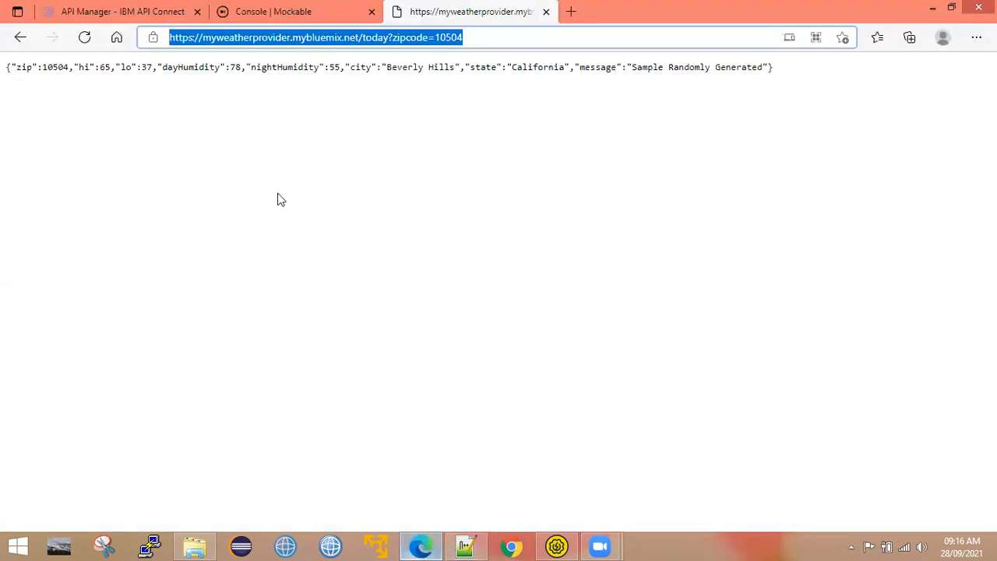
click(251, 121)
drag(7, 67, 776, 85)
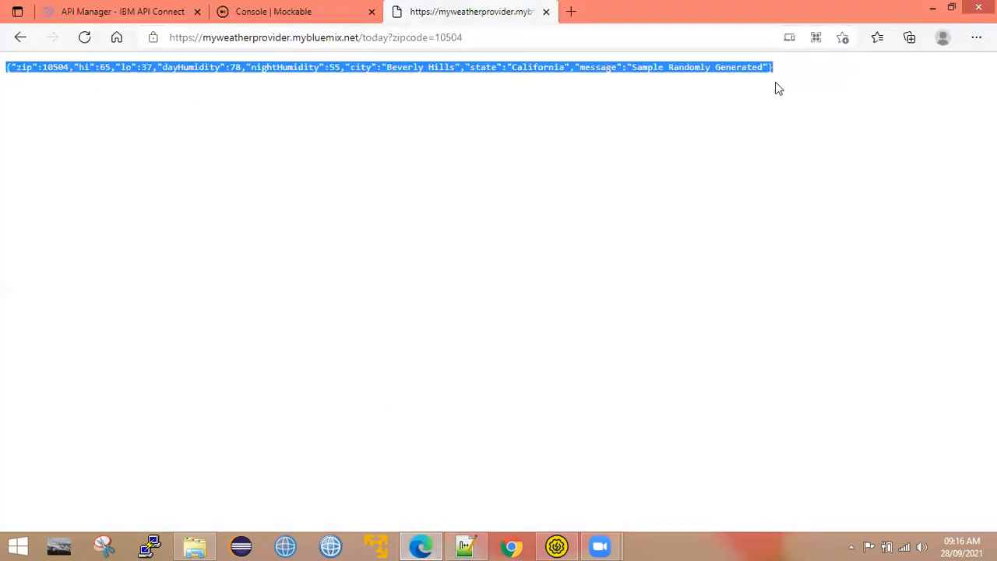
right_click(612, 71)
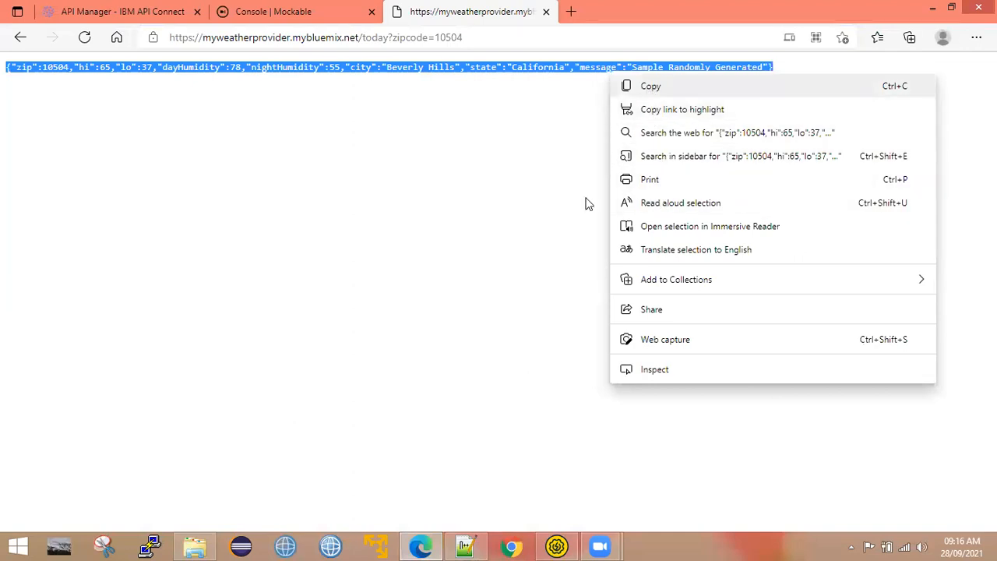
click(631, 86)
click(465, 546)
click(469, 90)
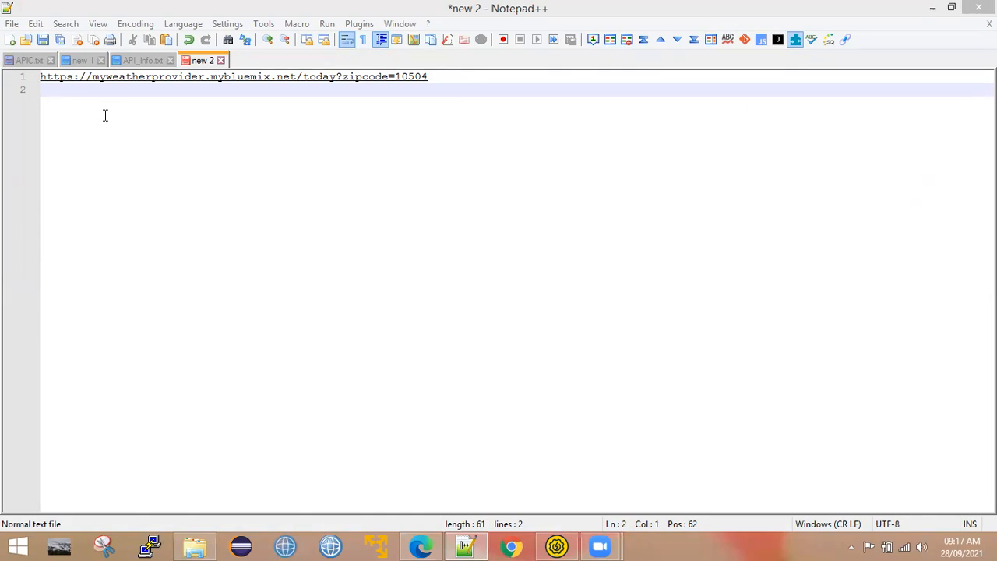
Switch to APIC.txt and start a second line below the heading with "2. Exposed Rest Serice as Rest API in APIC and".
click(437, 79)
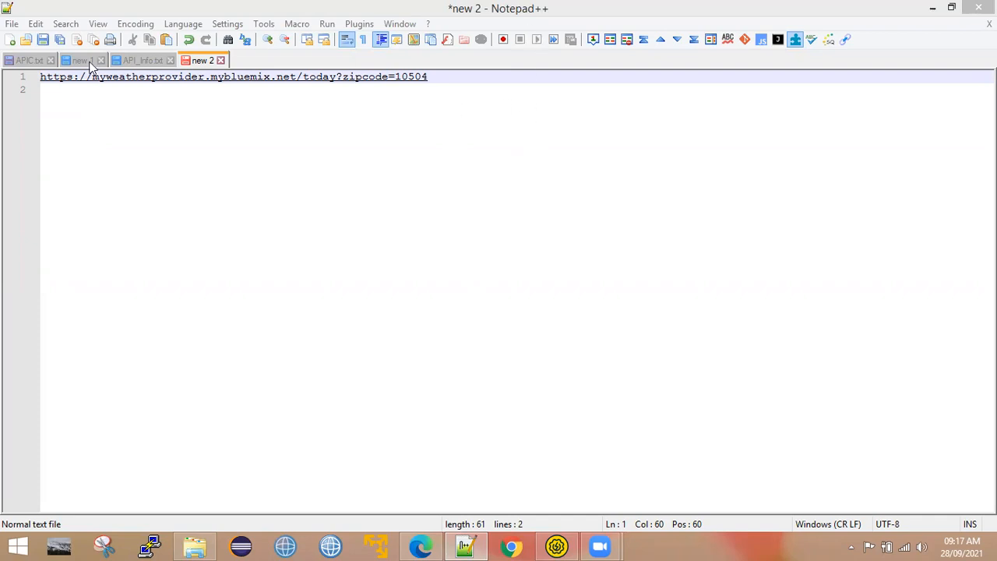
click(143, 62)
click(29, 60)
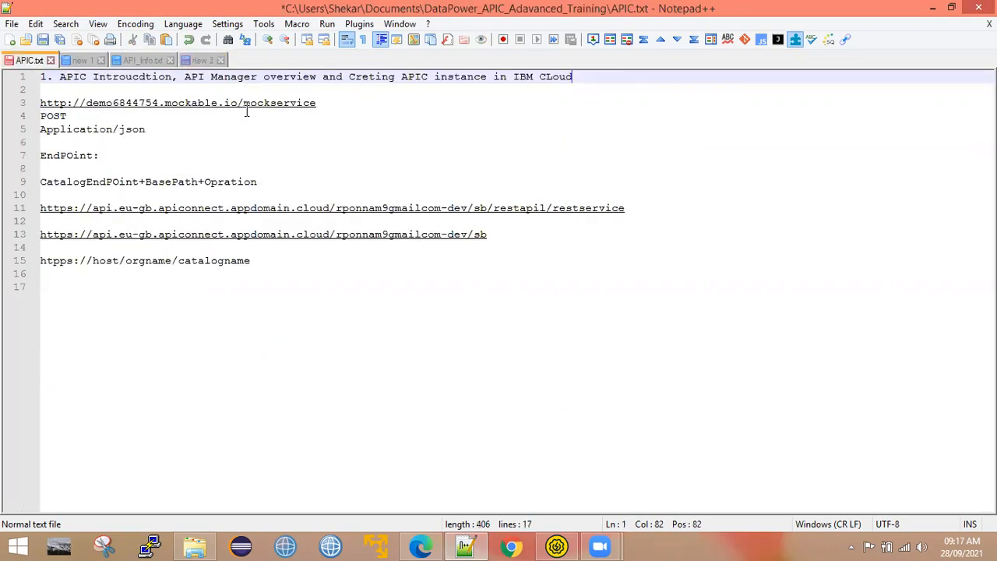
key(Return)
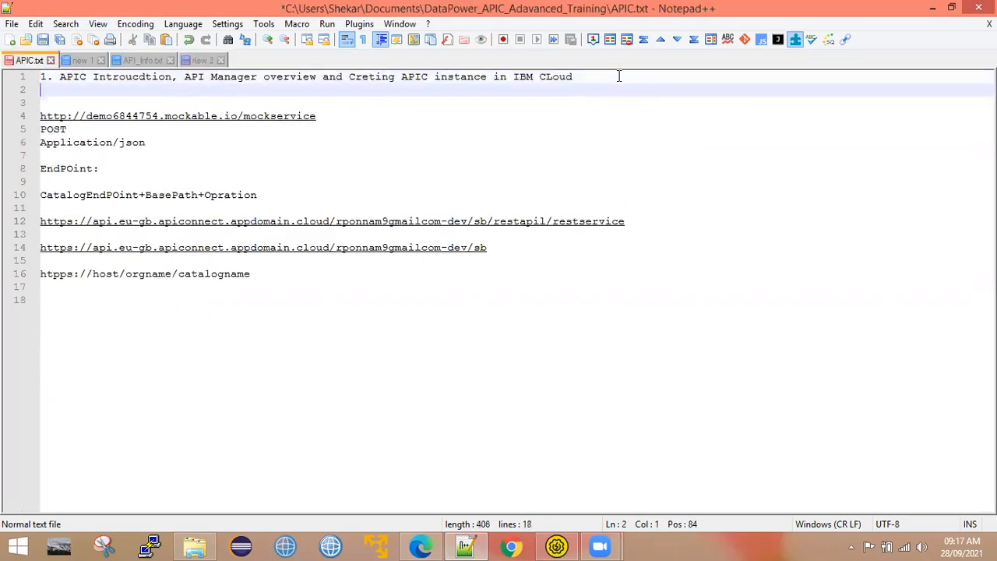
text(2. Exposed)
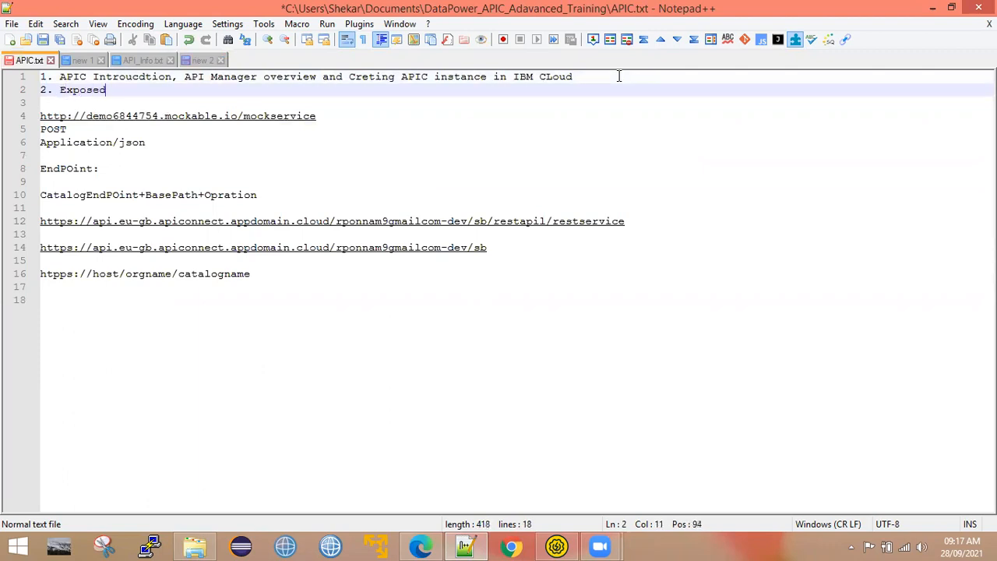
text( Rest Serice as)
text(R)
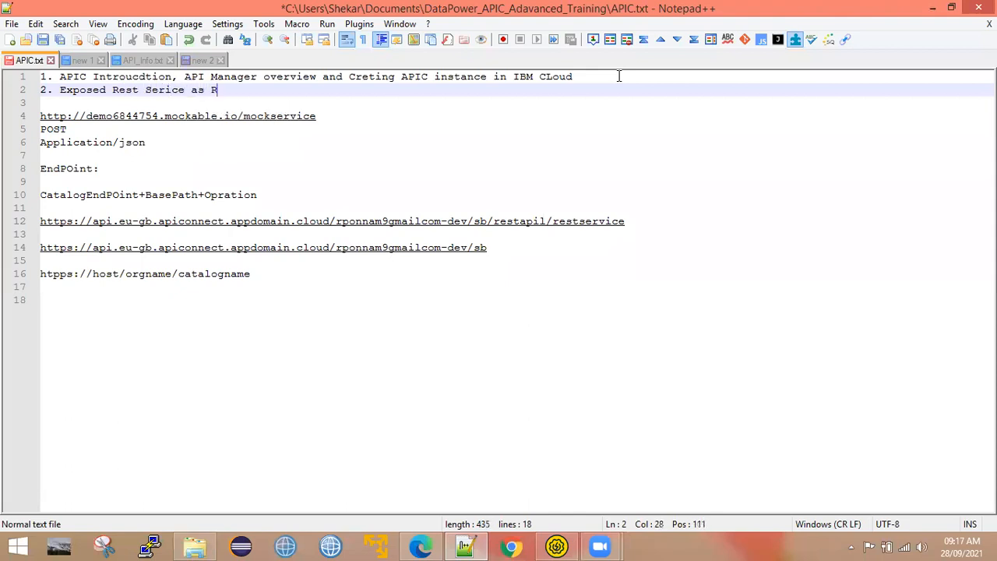
text(est API i)
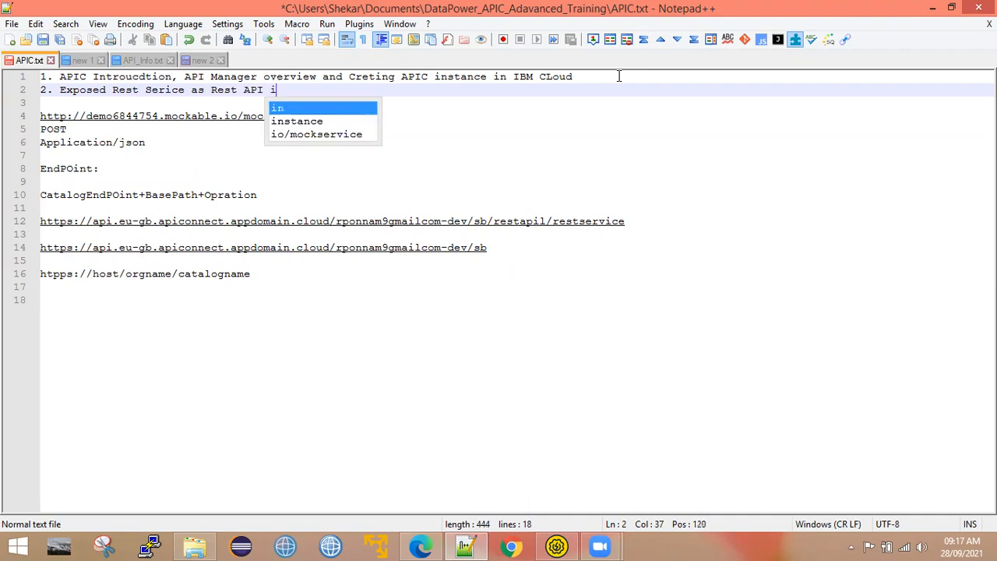
text(n APIC and )
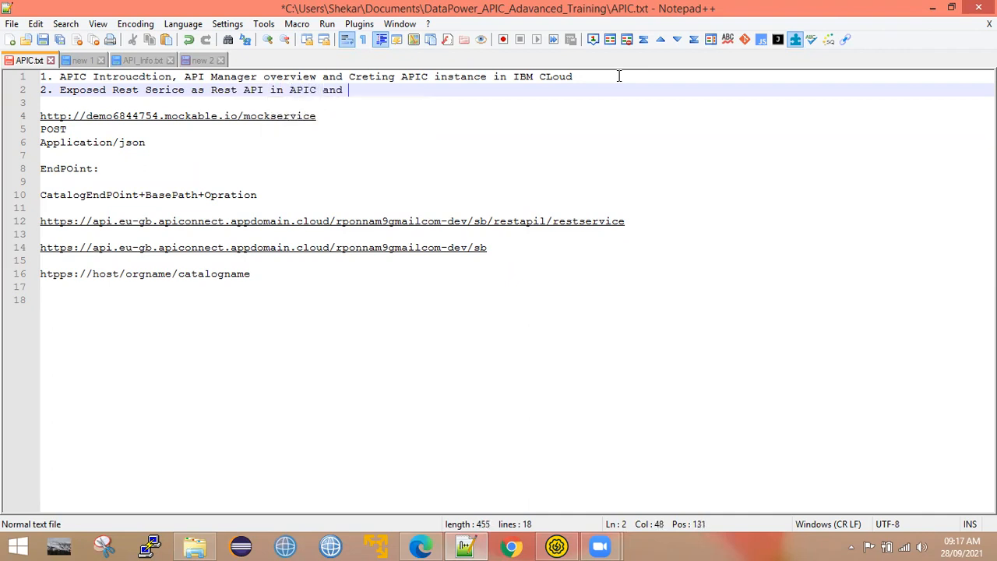
Complete line 2 of APIC.txt with "Tested from inbuilt apic test tility and soap ui." and save the file.
text(Tested from inbuilt)
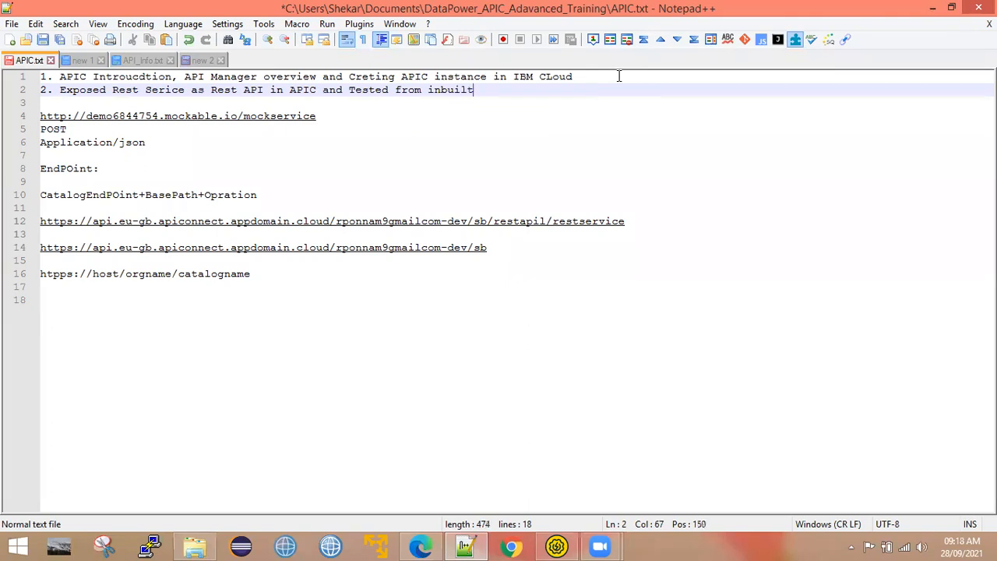
text( apic test tility and soap ui)
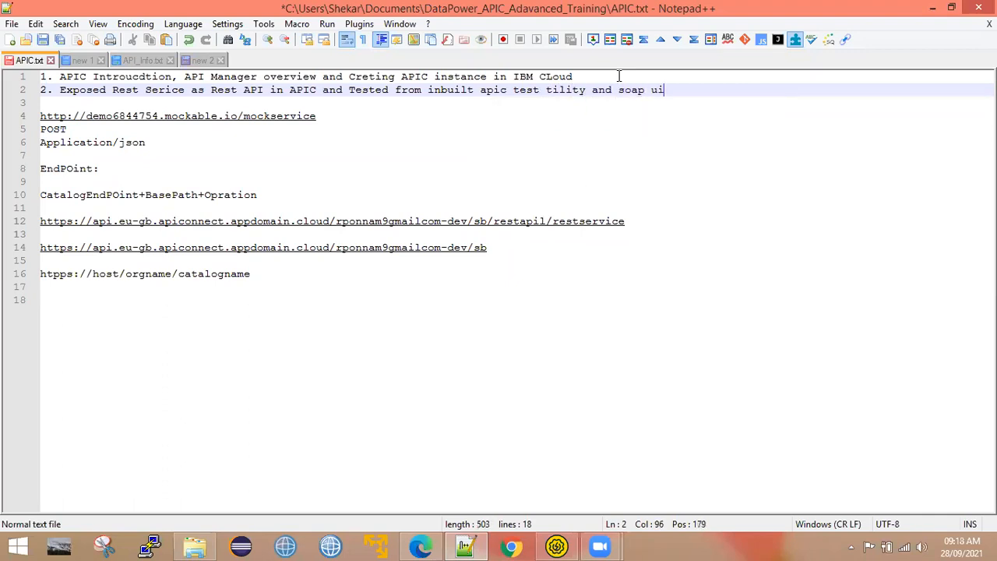
key(BackSpace)
key(BackSpace)
text(ui.)
key(ctrl+s)
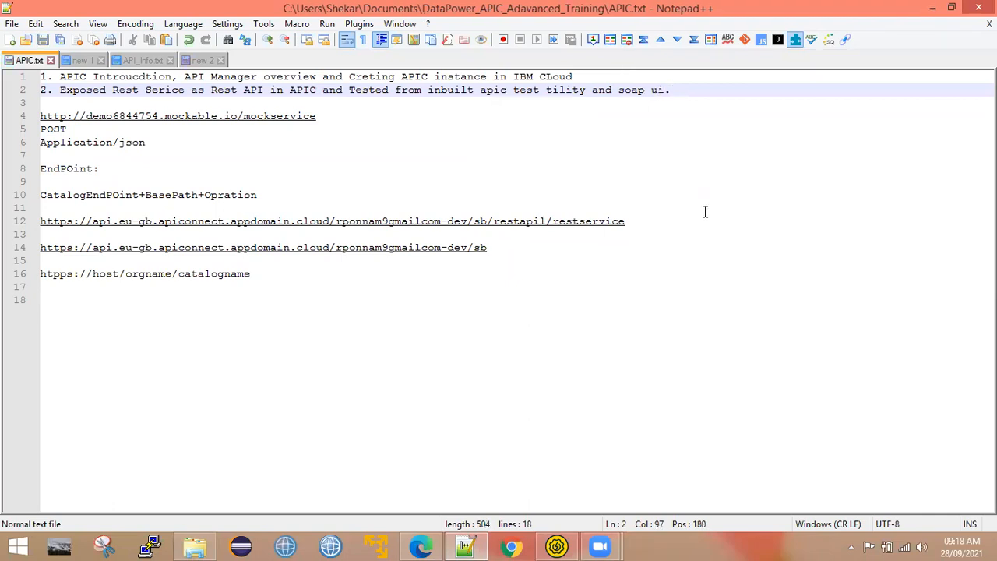